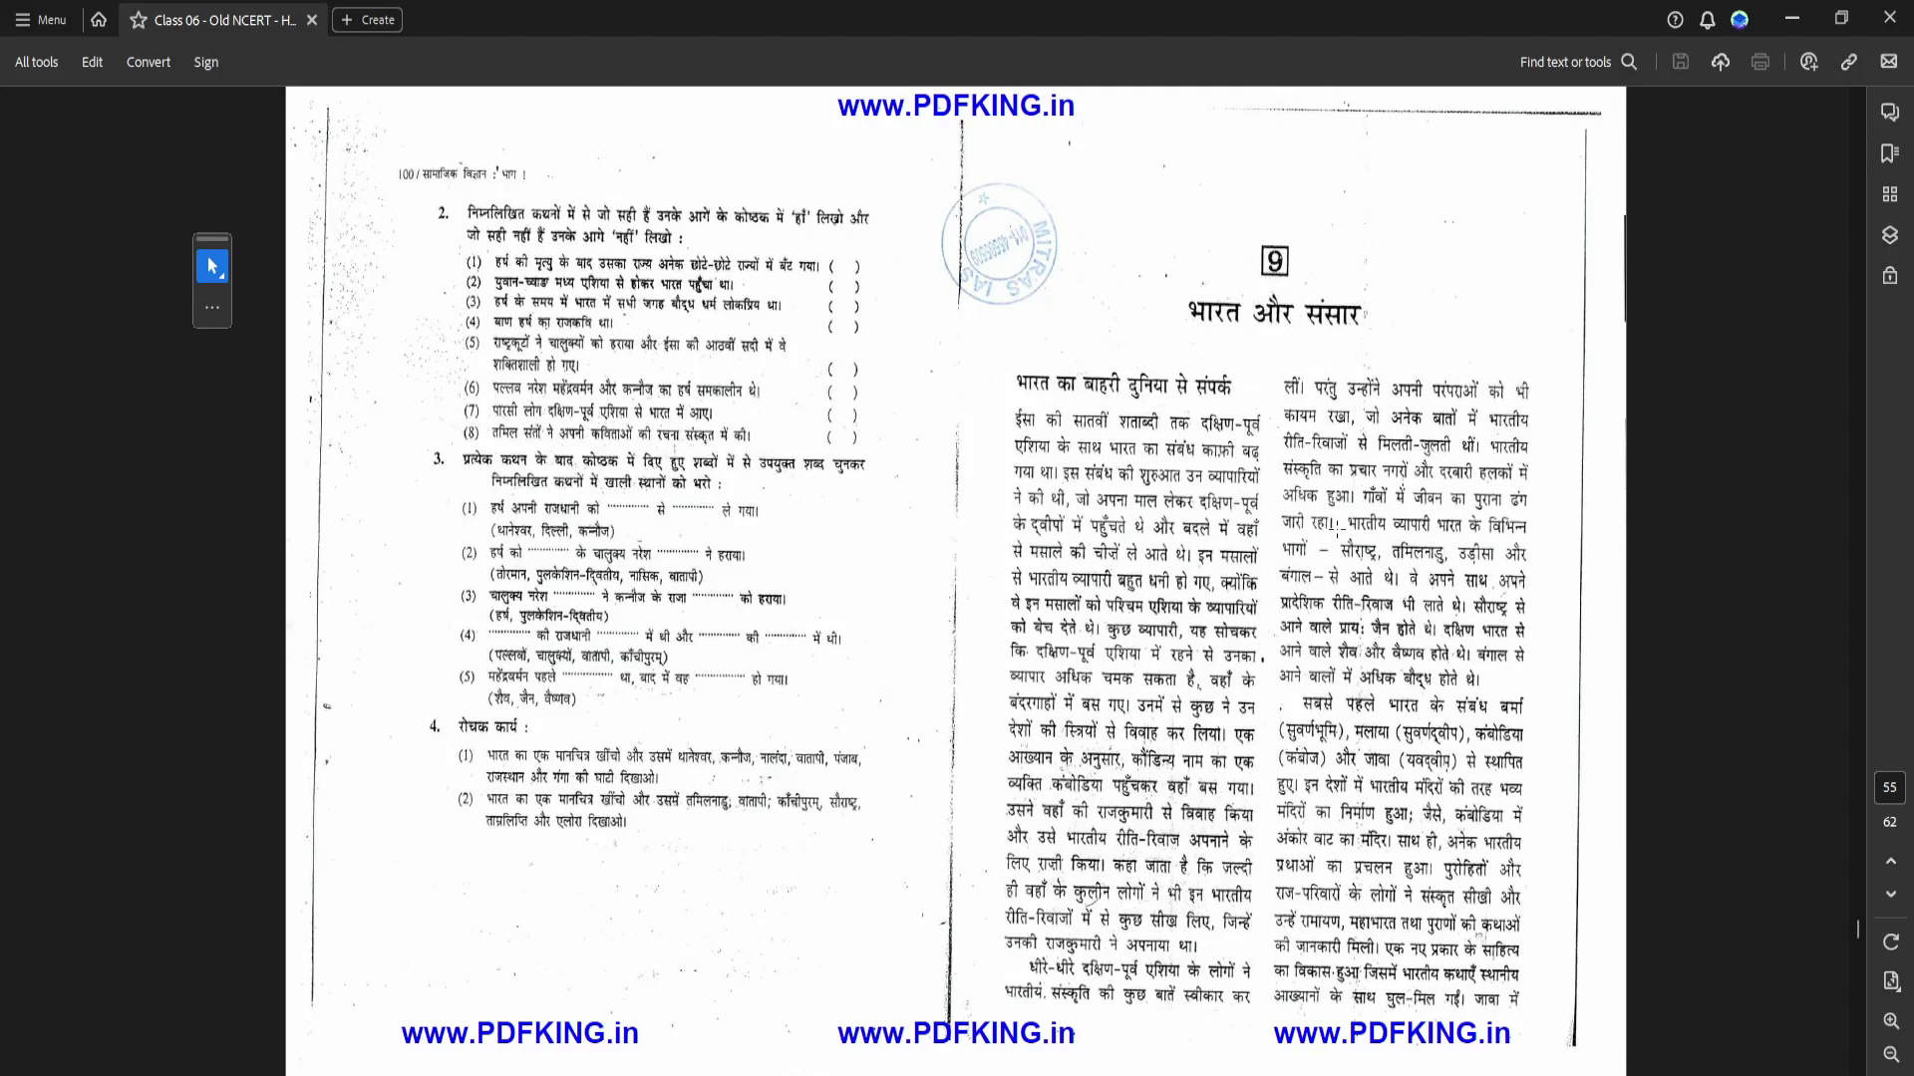
# Capture the right text column of the chapter भारत और संसार, recognise its text and copy all of it.
pyautogui.press('super+shift+s')
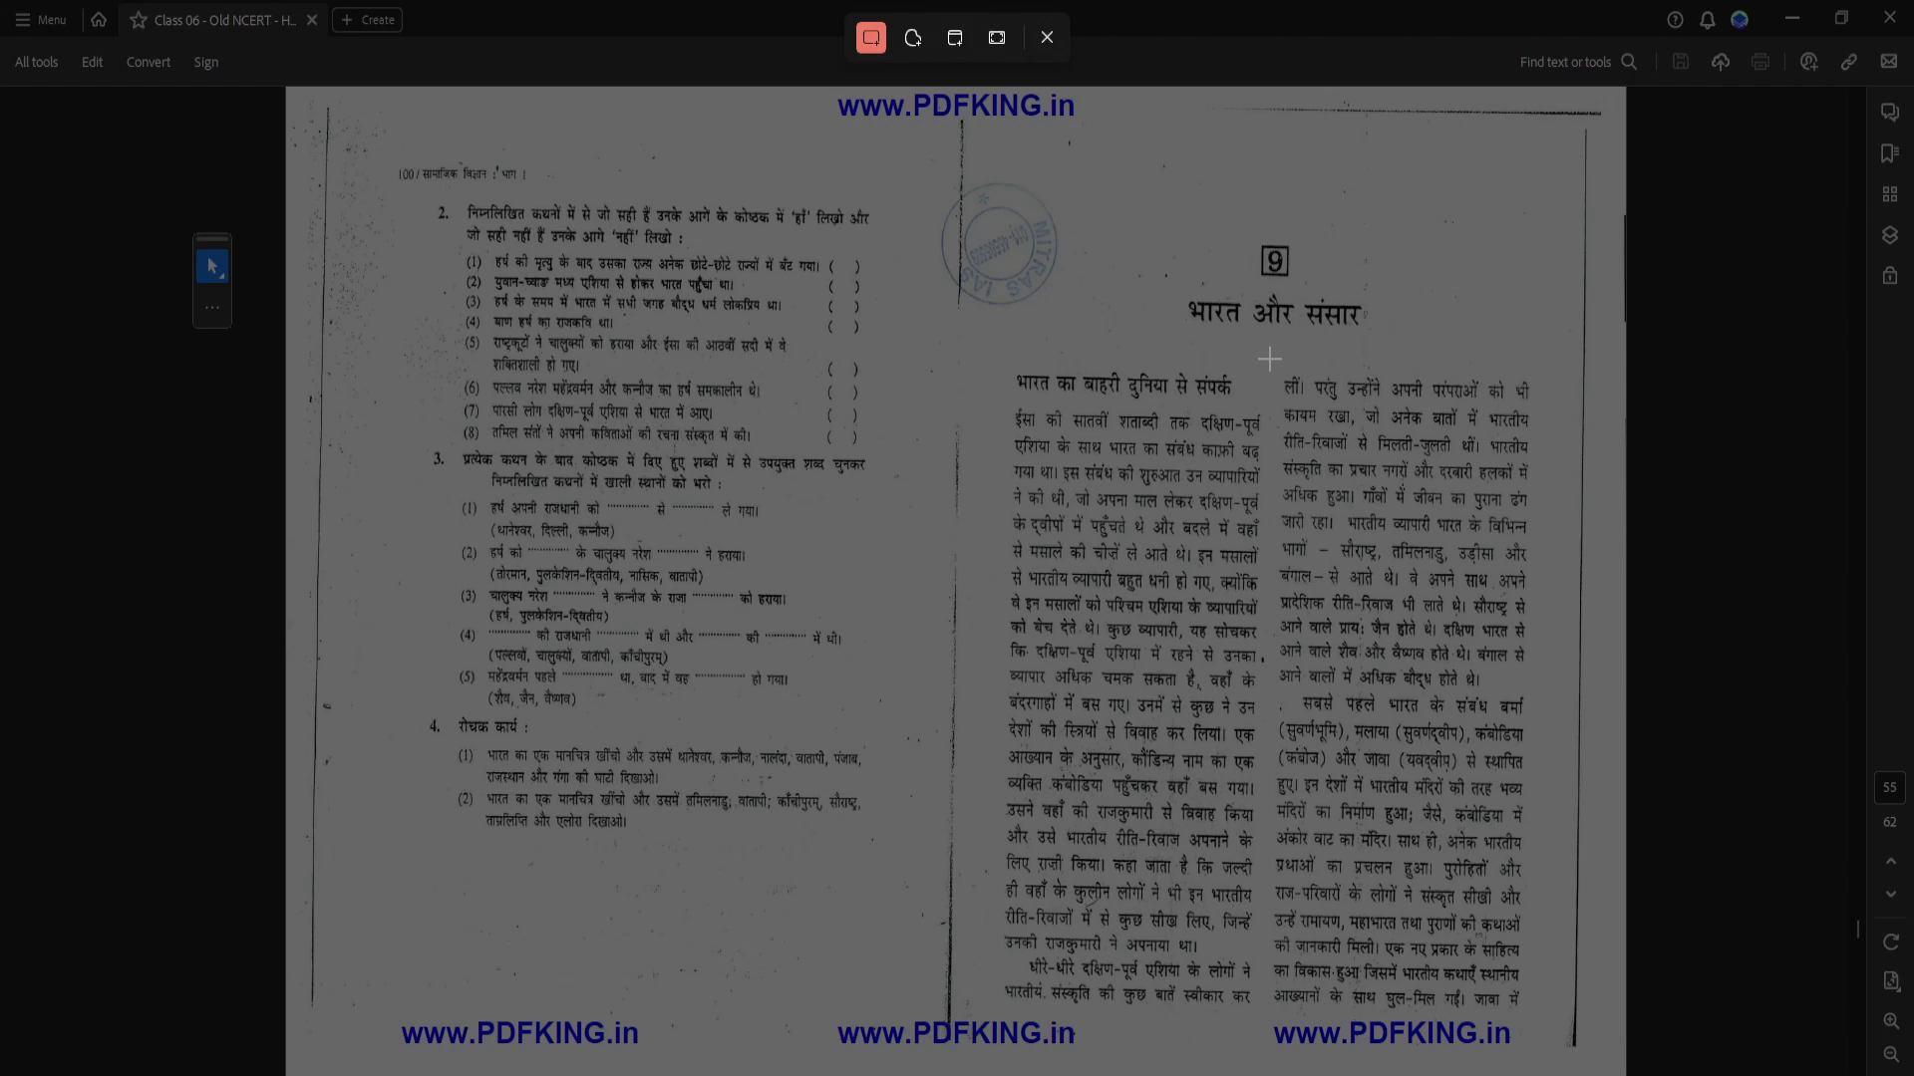
pyautogui.moveTo(1267, 357); pyautogui.dragTo(1552, 1025)
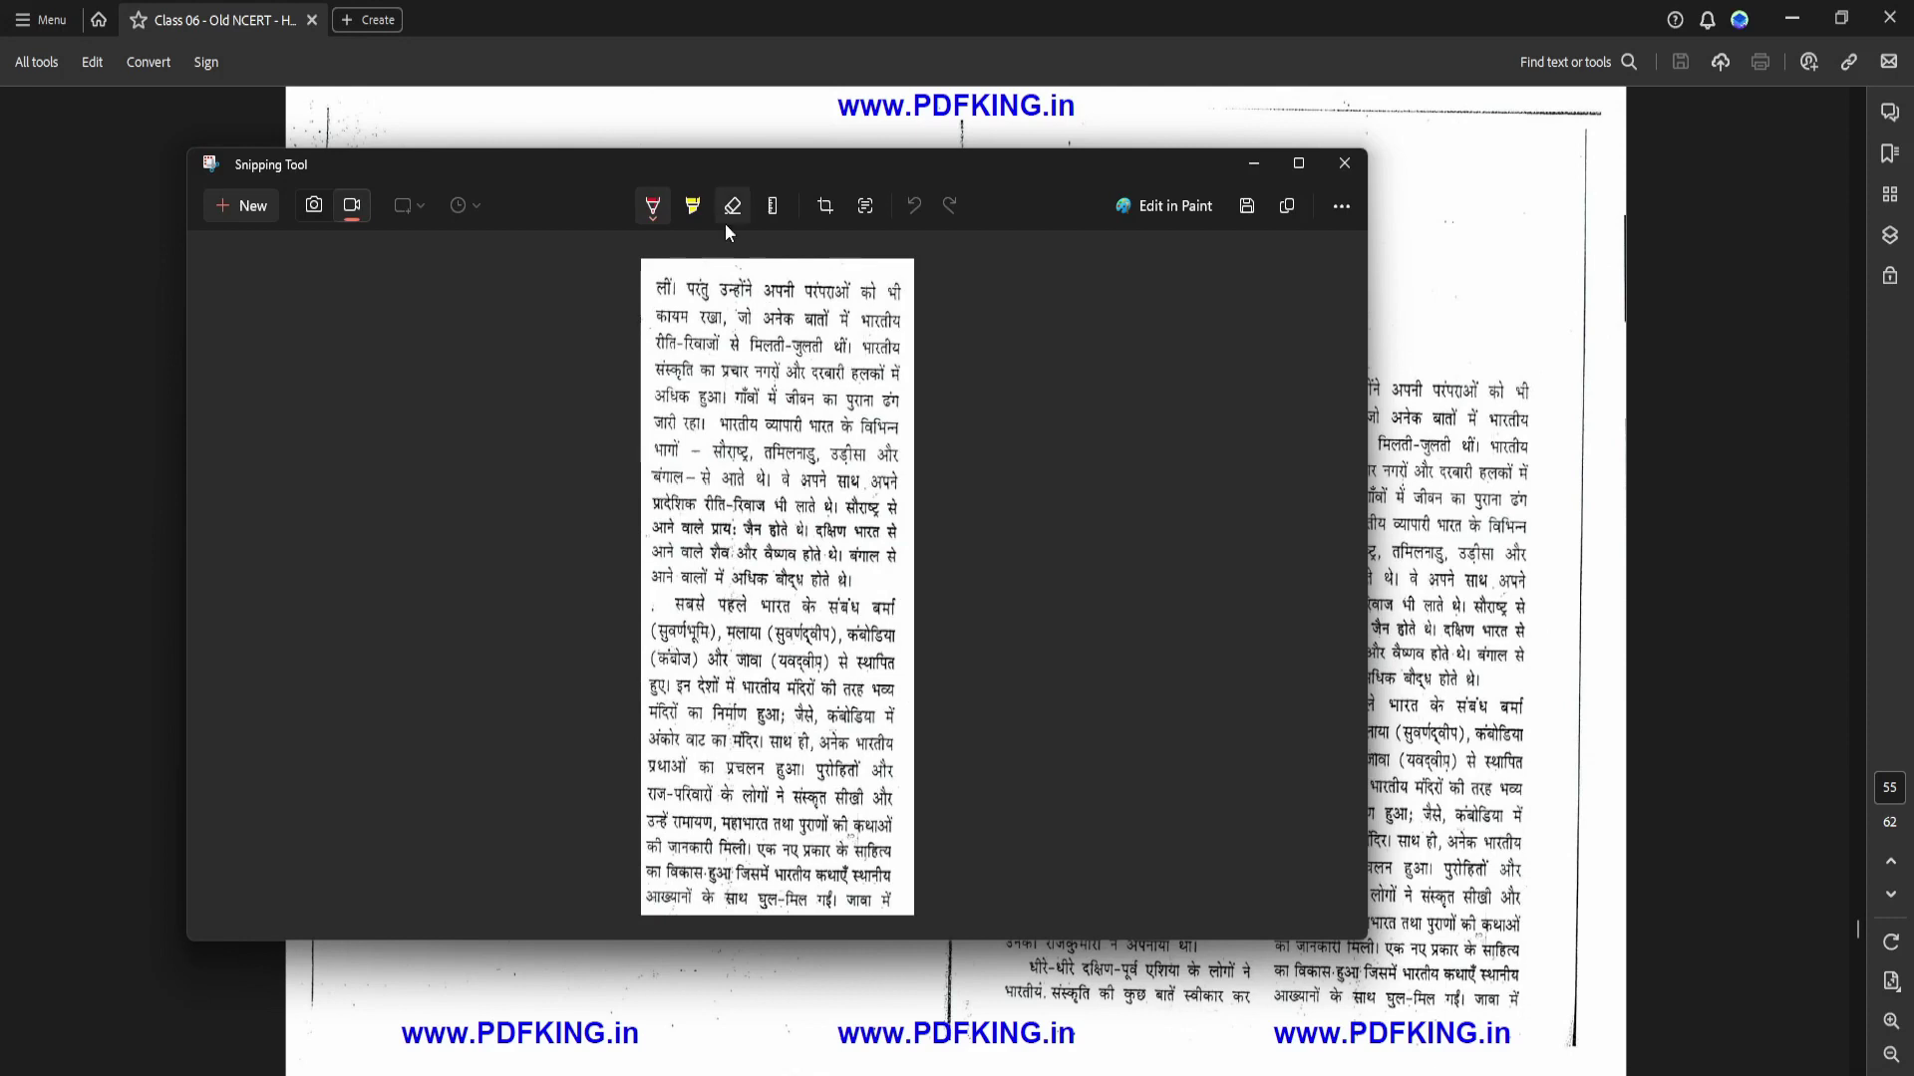
pyautogui.click(866, 206)
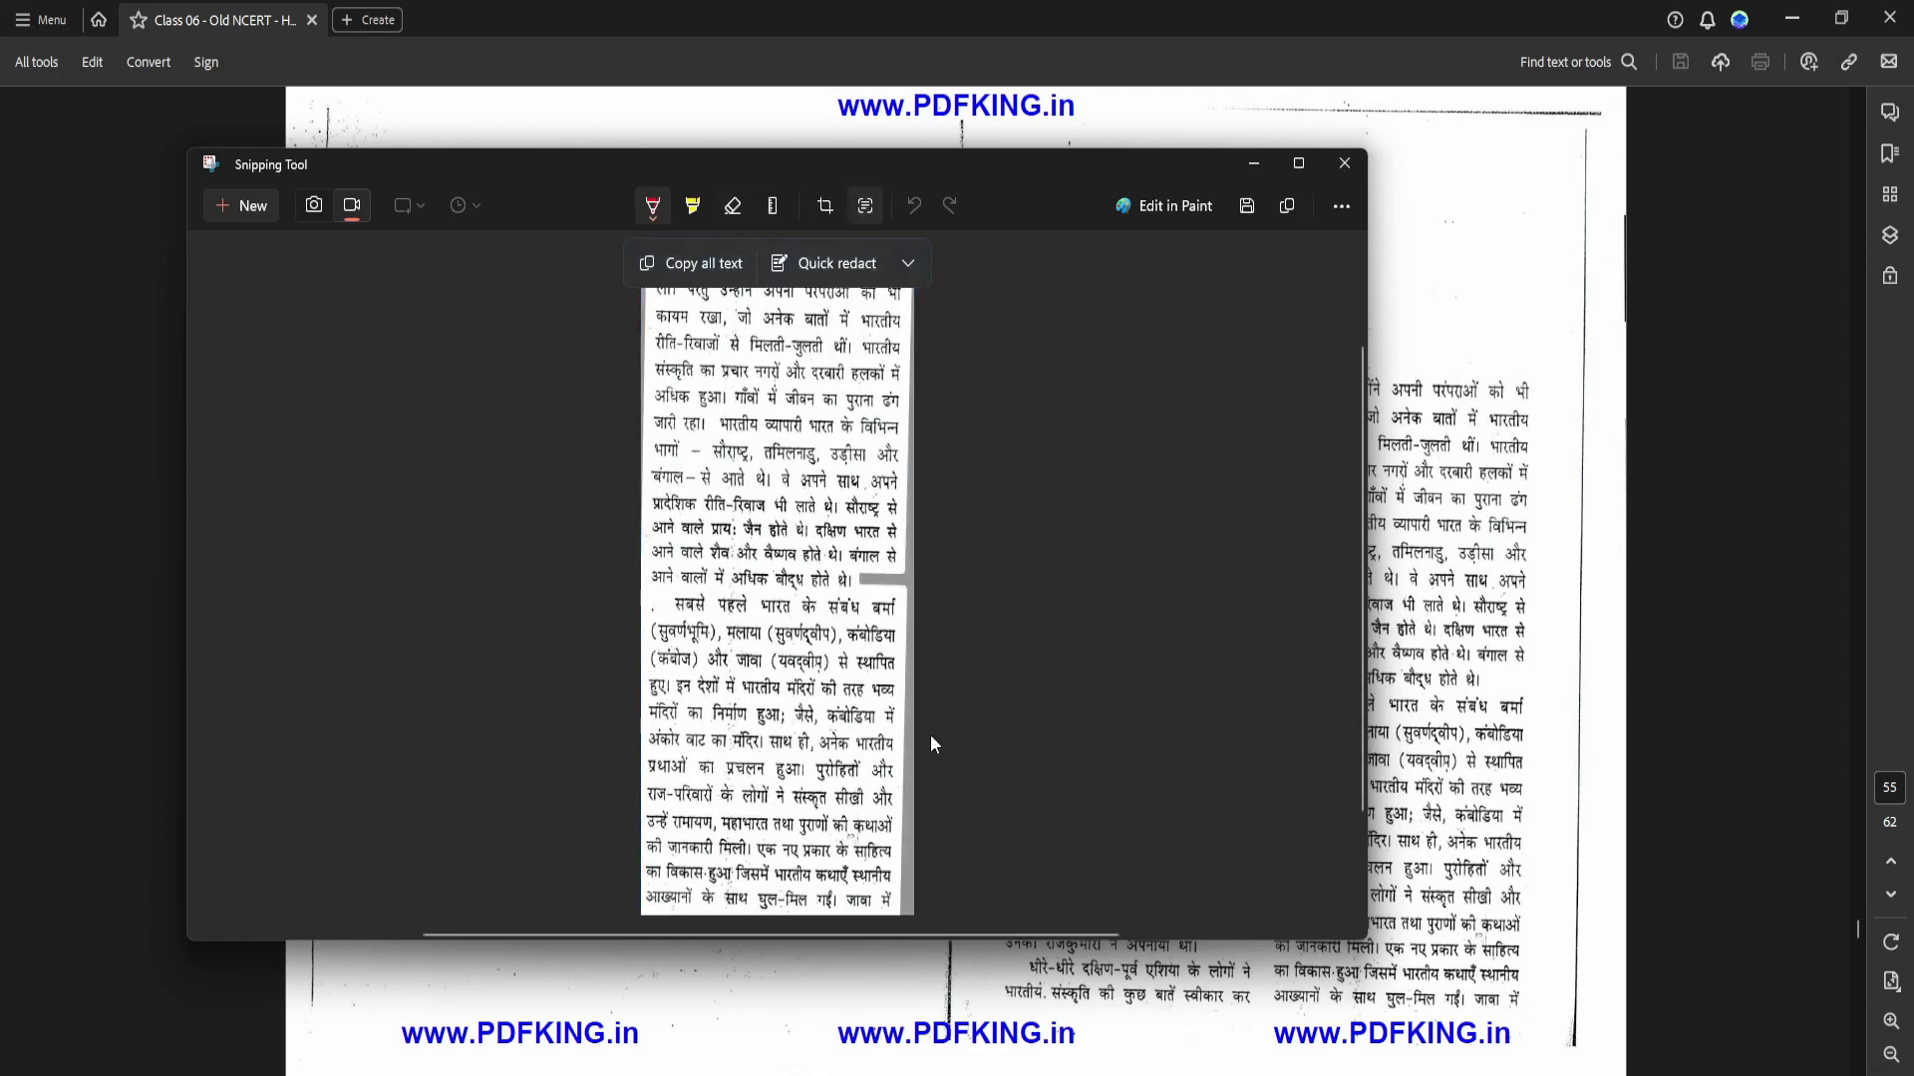
pyautogui.click(686, 265)
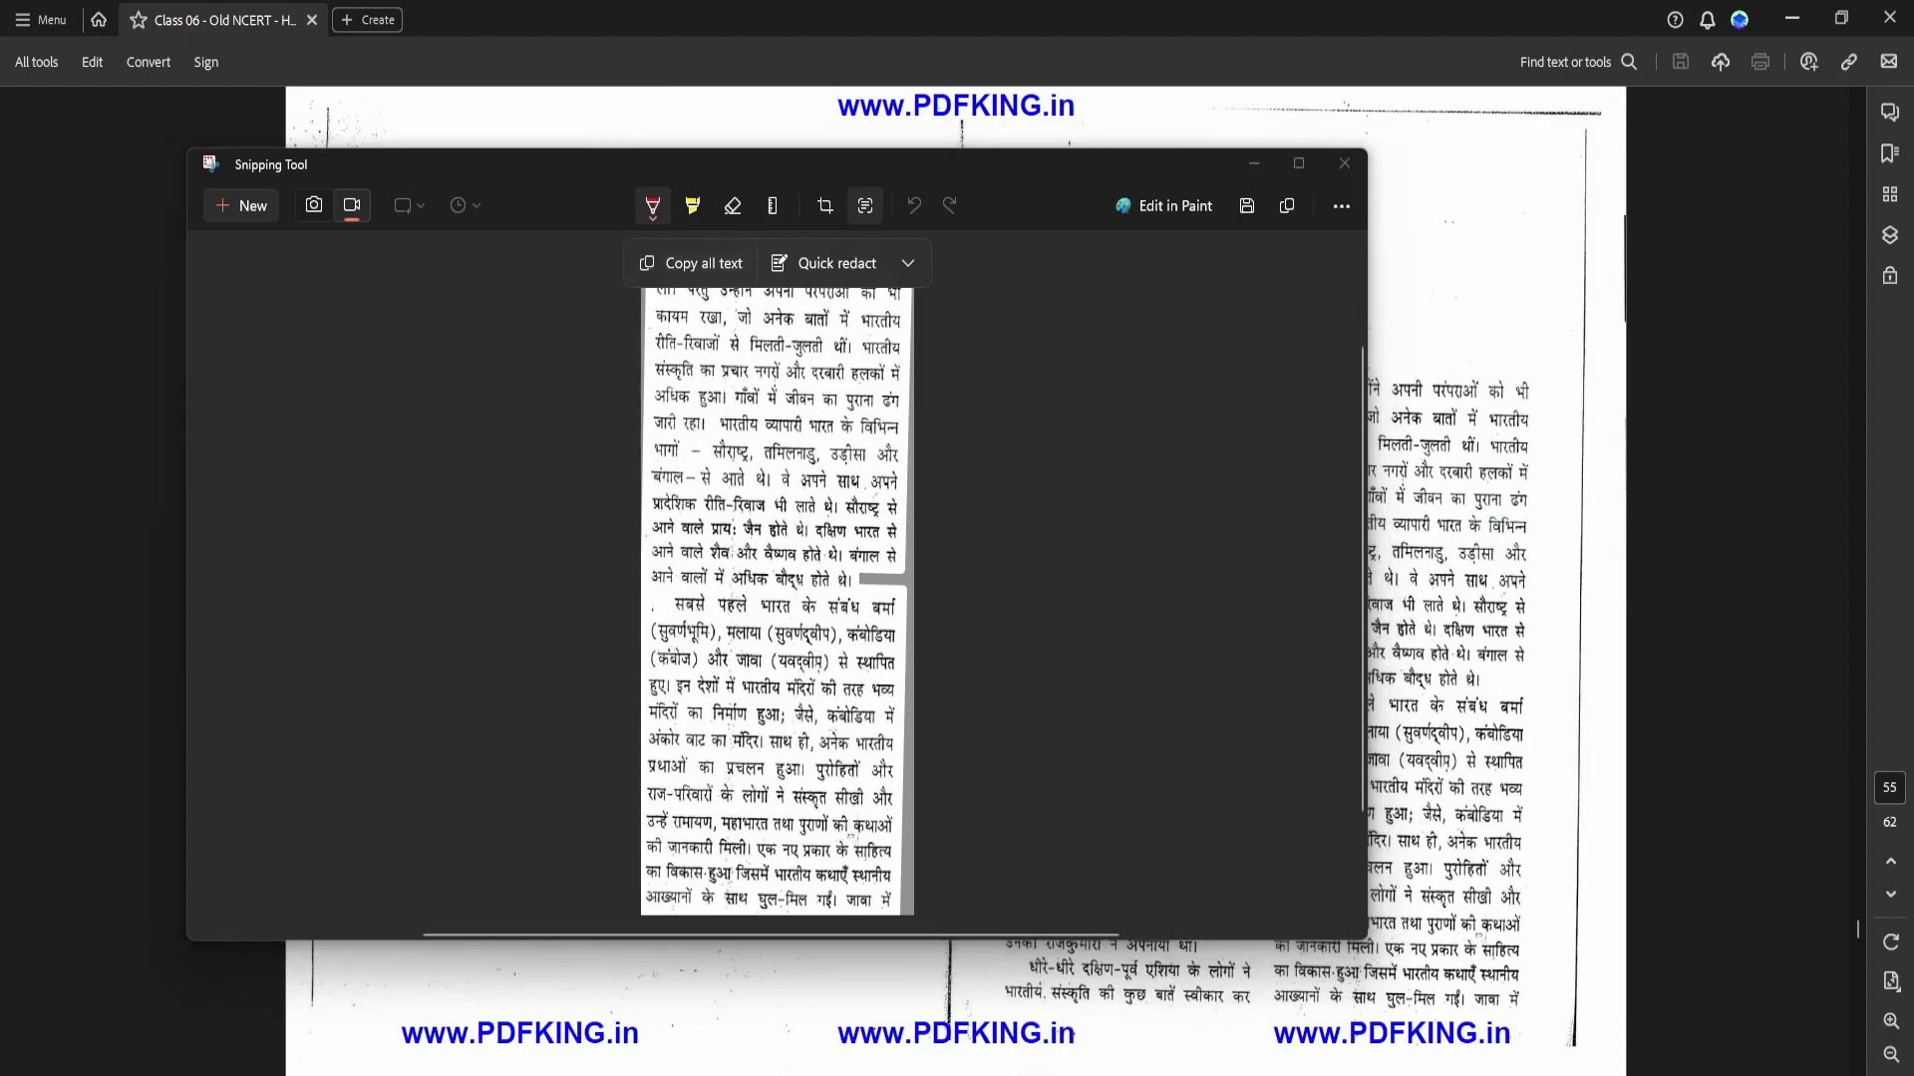
# Switch to the Word document and paste the copied Hindi text on a new line after the existing text.
pyautogui.click(1146, 1007)
pyautogui.click(907, 842)
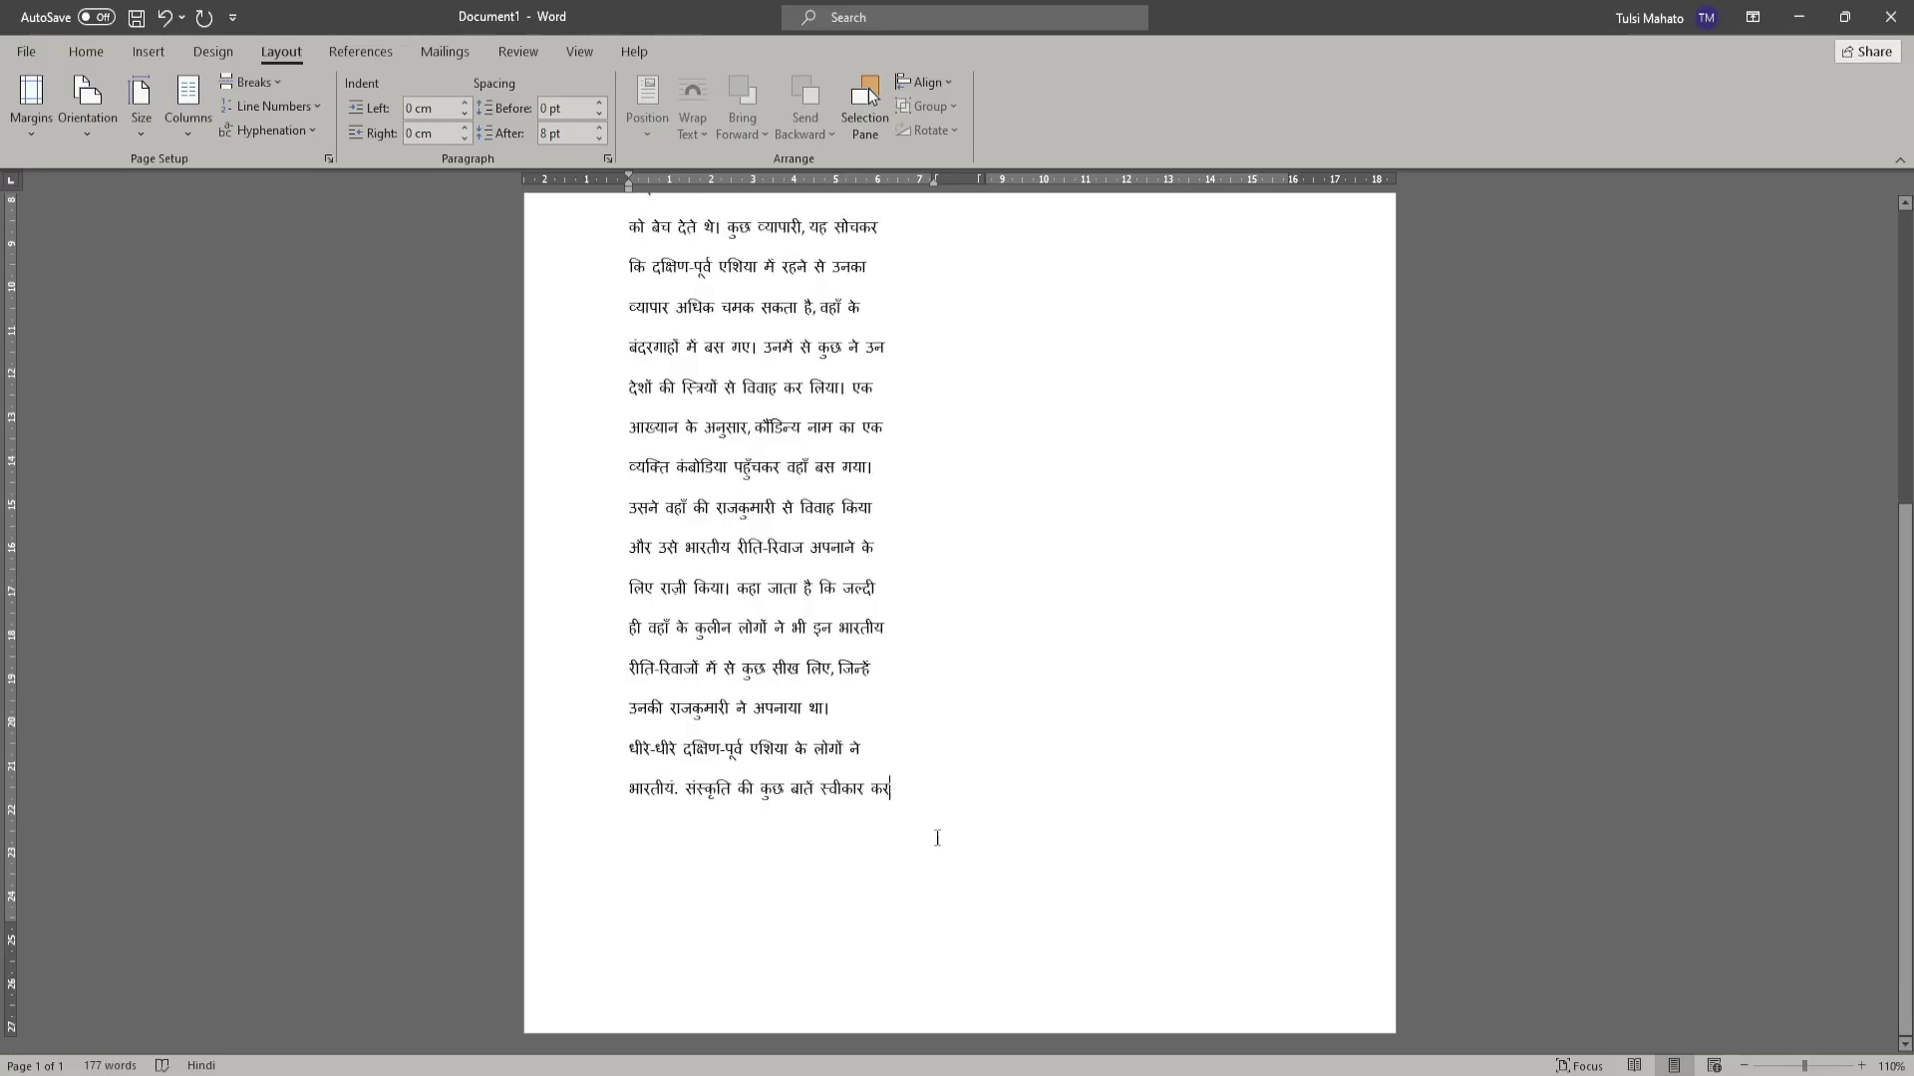
pyautogui.press('Return')
pyautogui.hotkey('ctrl', 'v')
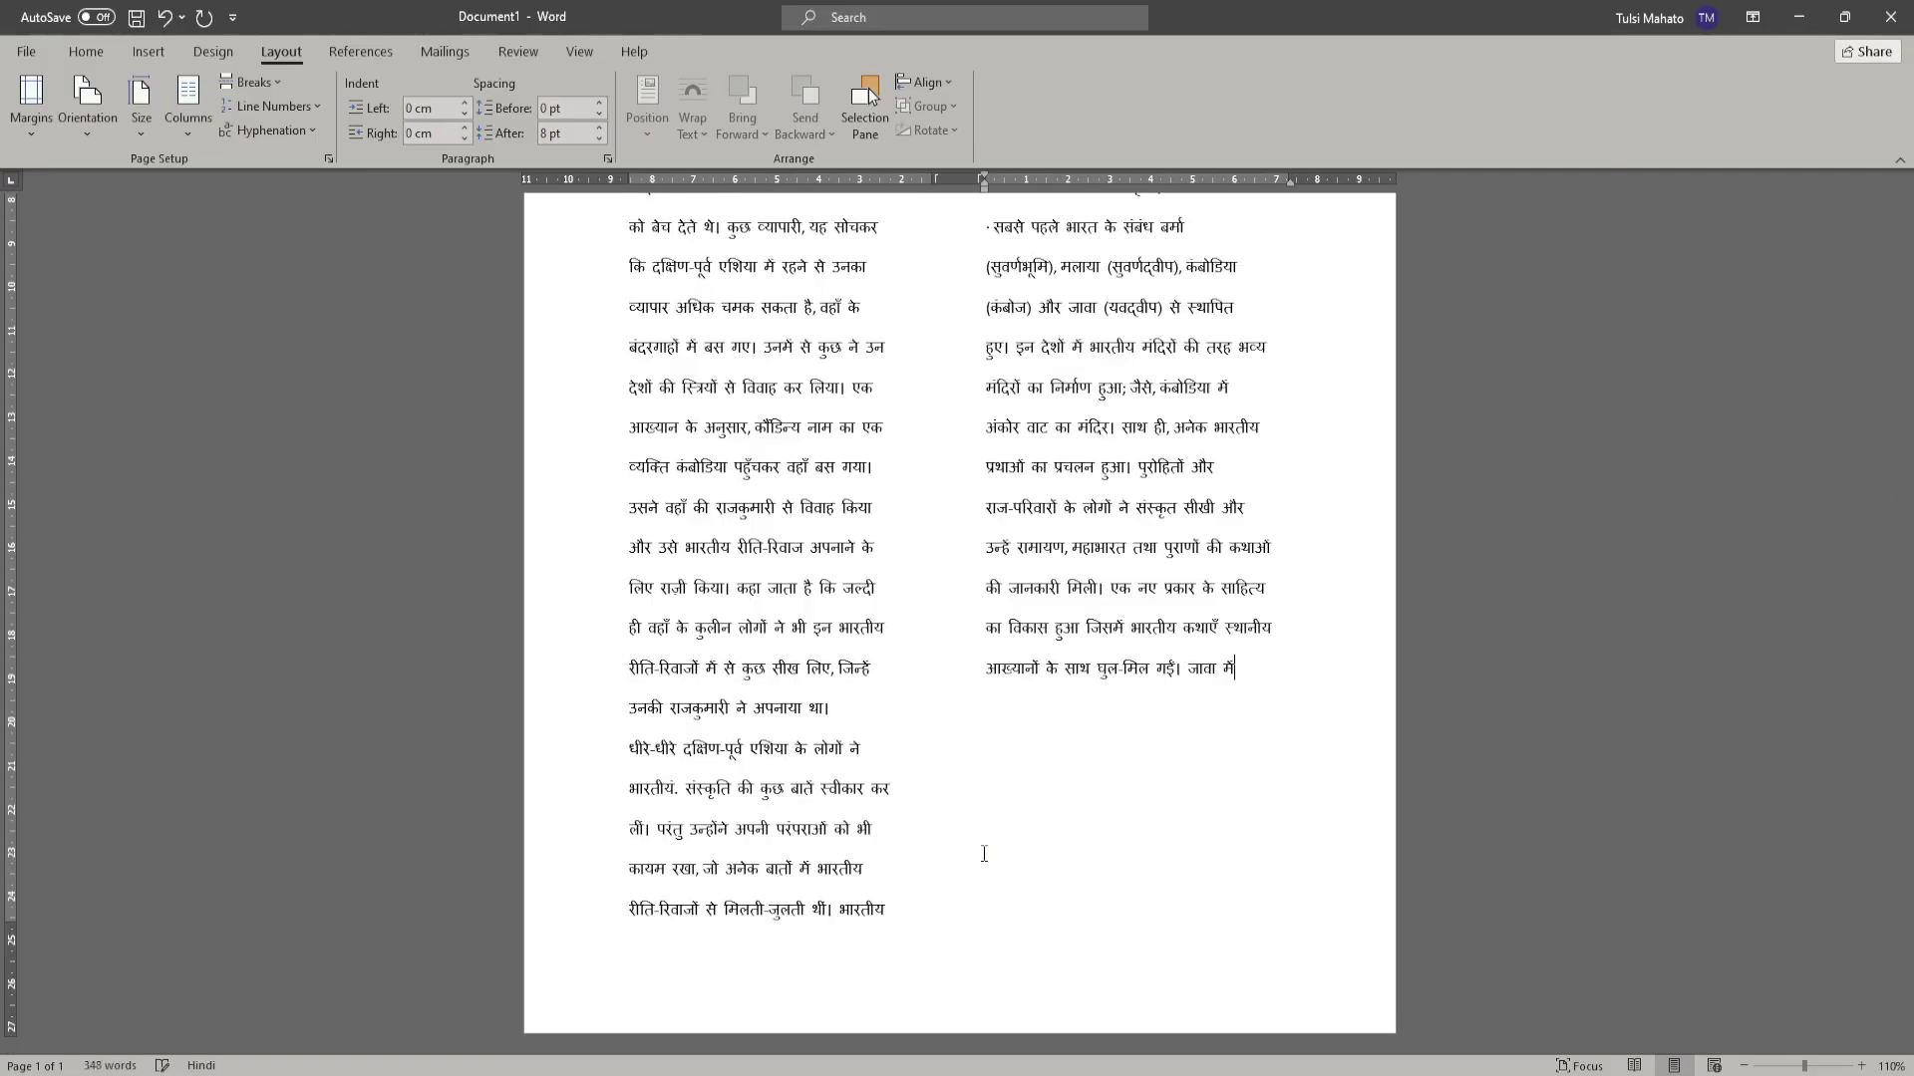
pyautogui.scroll(5, 987, 852)
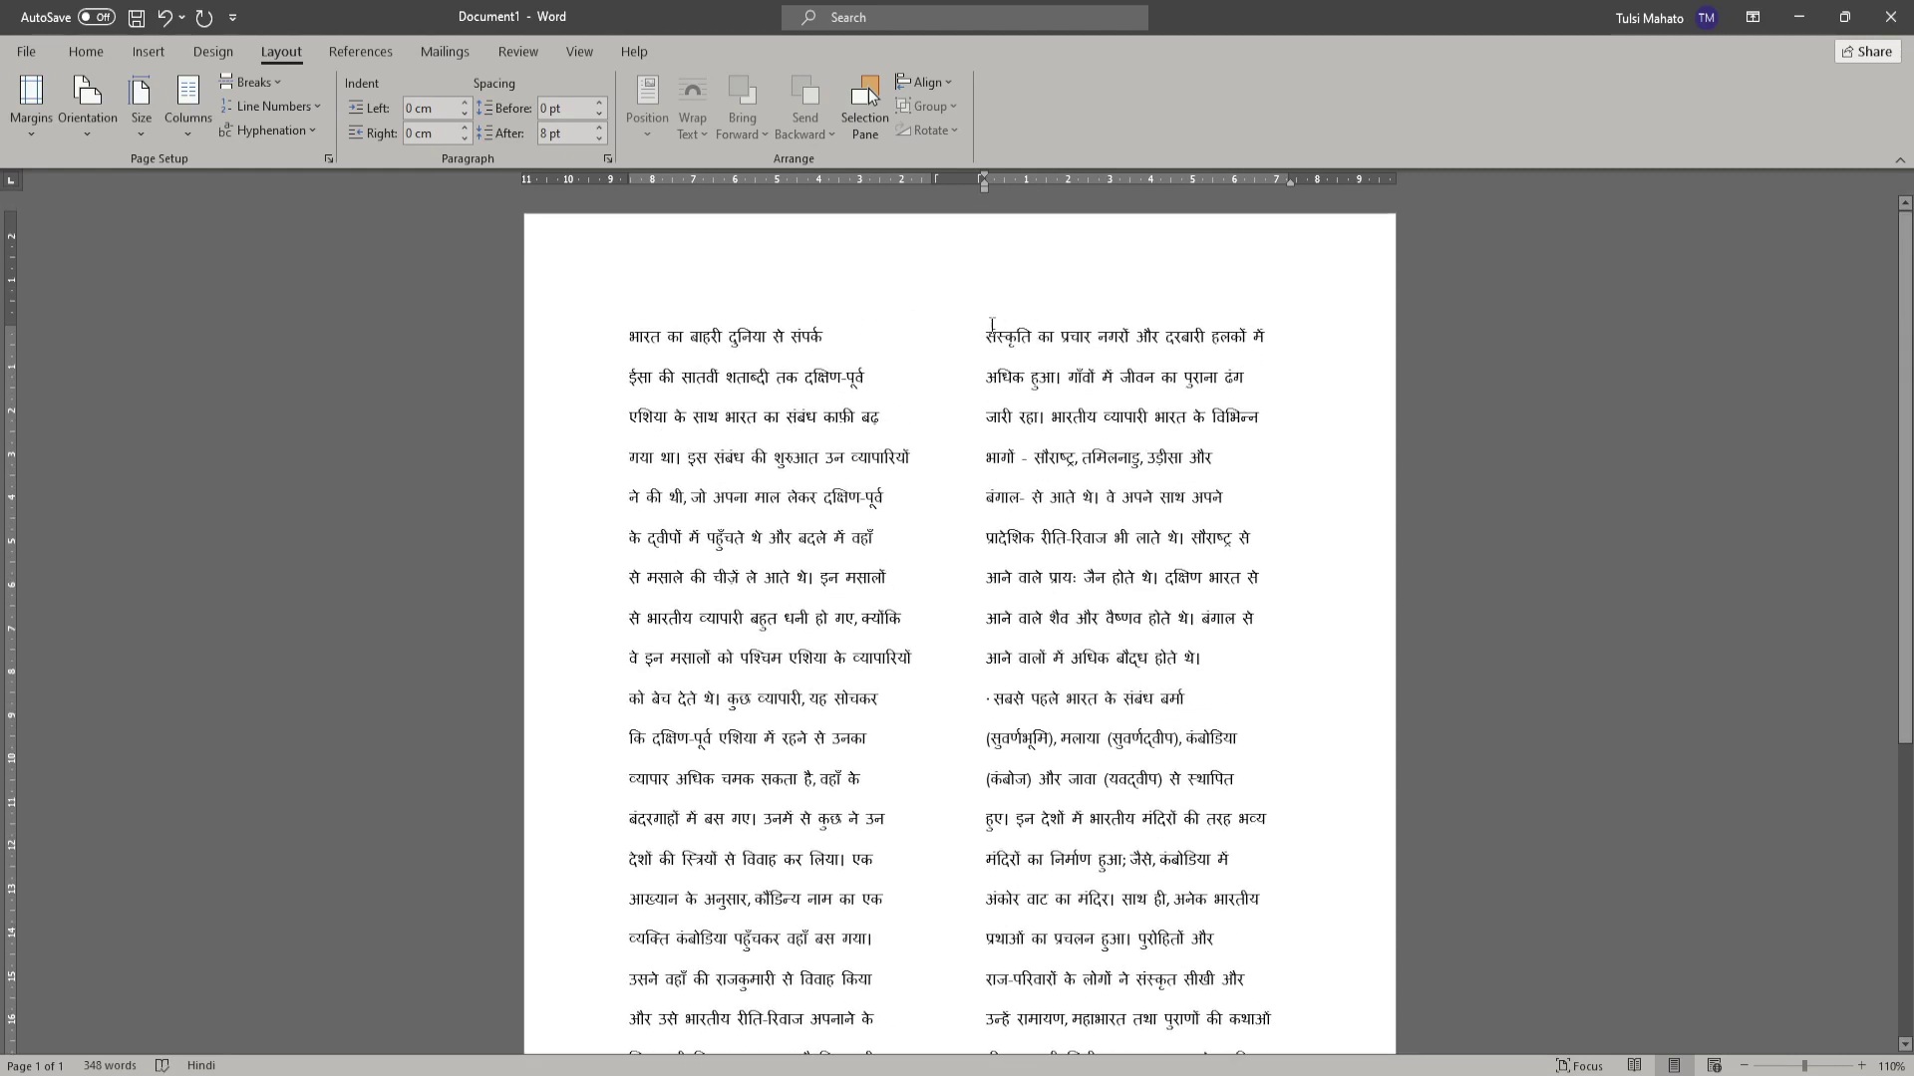
pyautogui.click(1027, 458)
pyautogui.click(86, 51)
pyautogui.press('Delete')
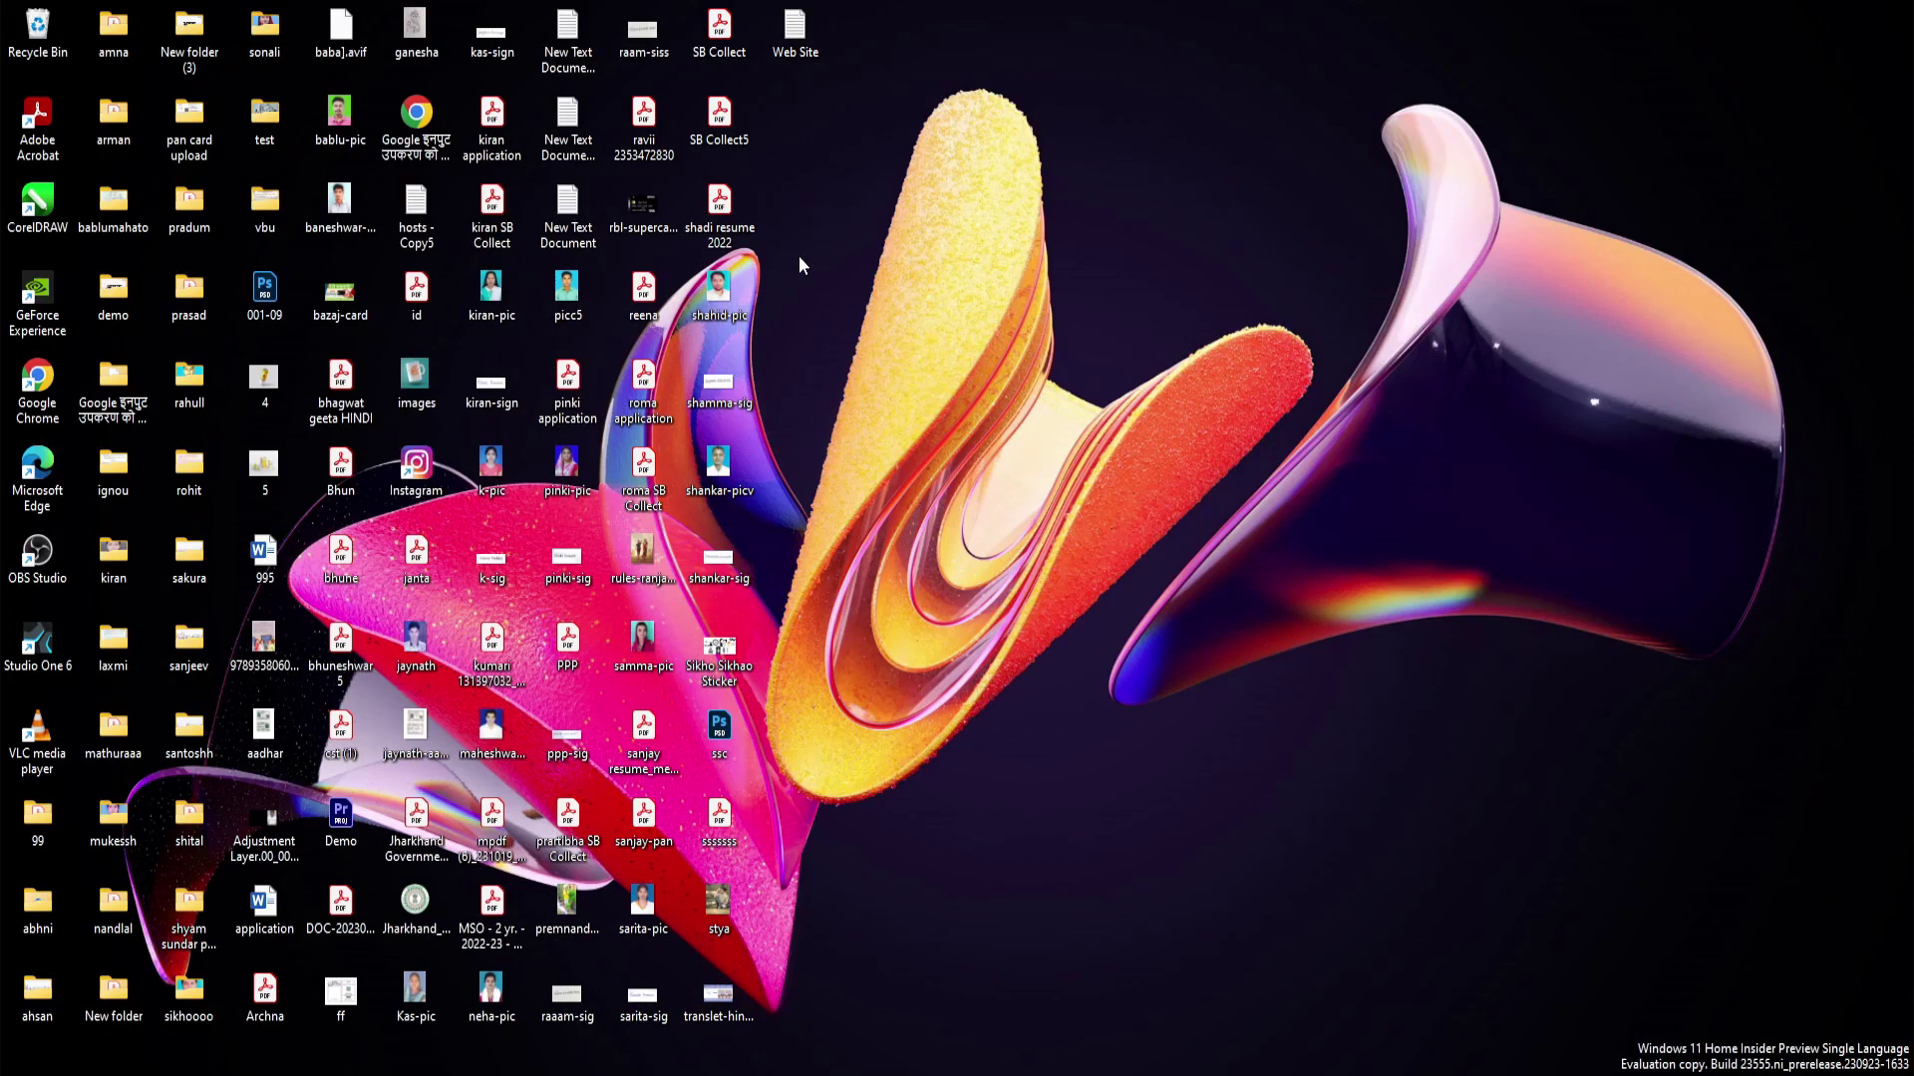
# Find "snipping" in the Windows search, open Snipping Tool and maximize its window.
pyautogui.press('super')
pyautogui.write('snipping')
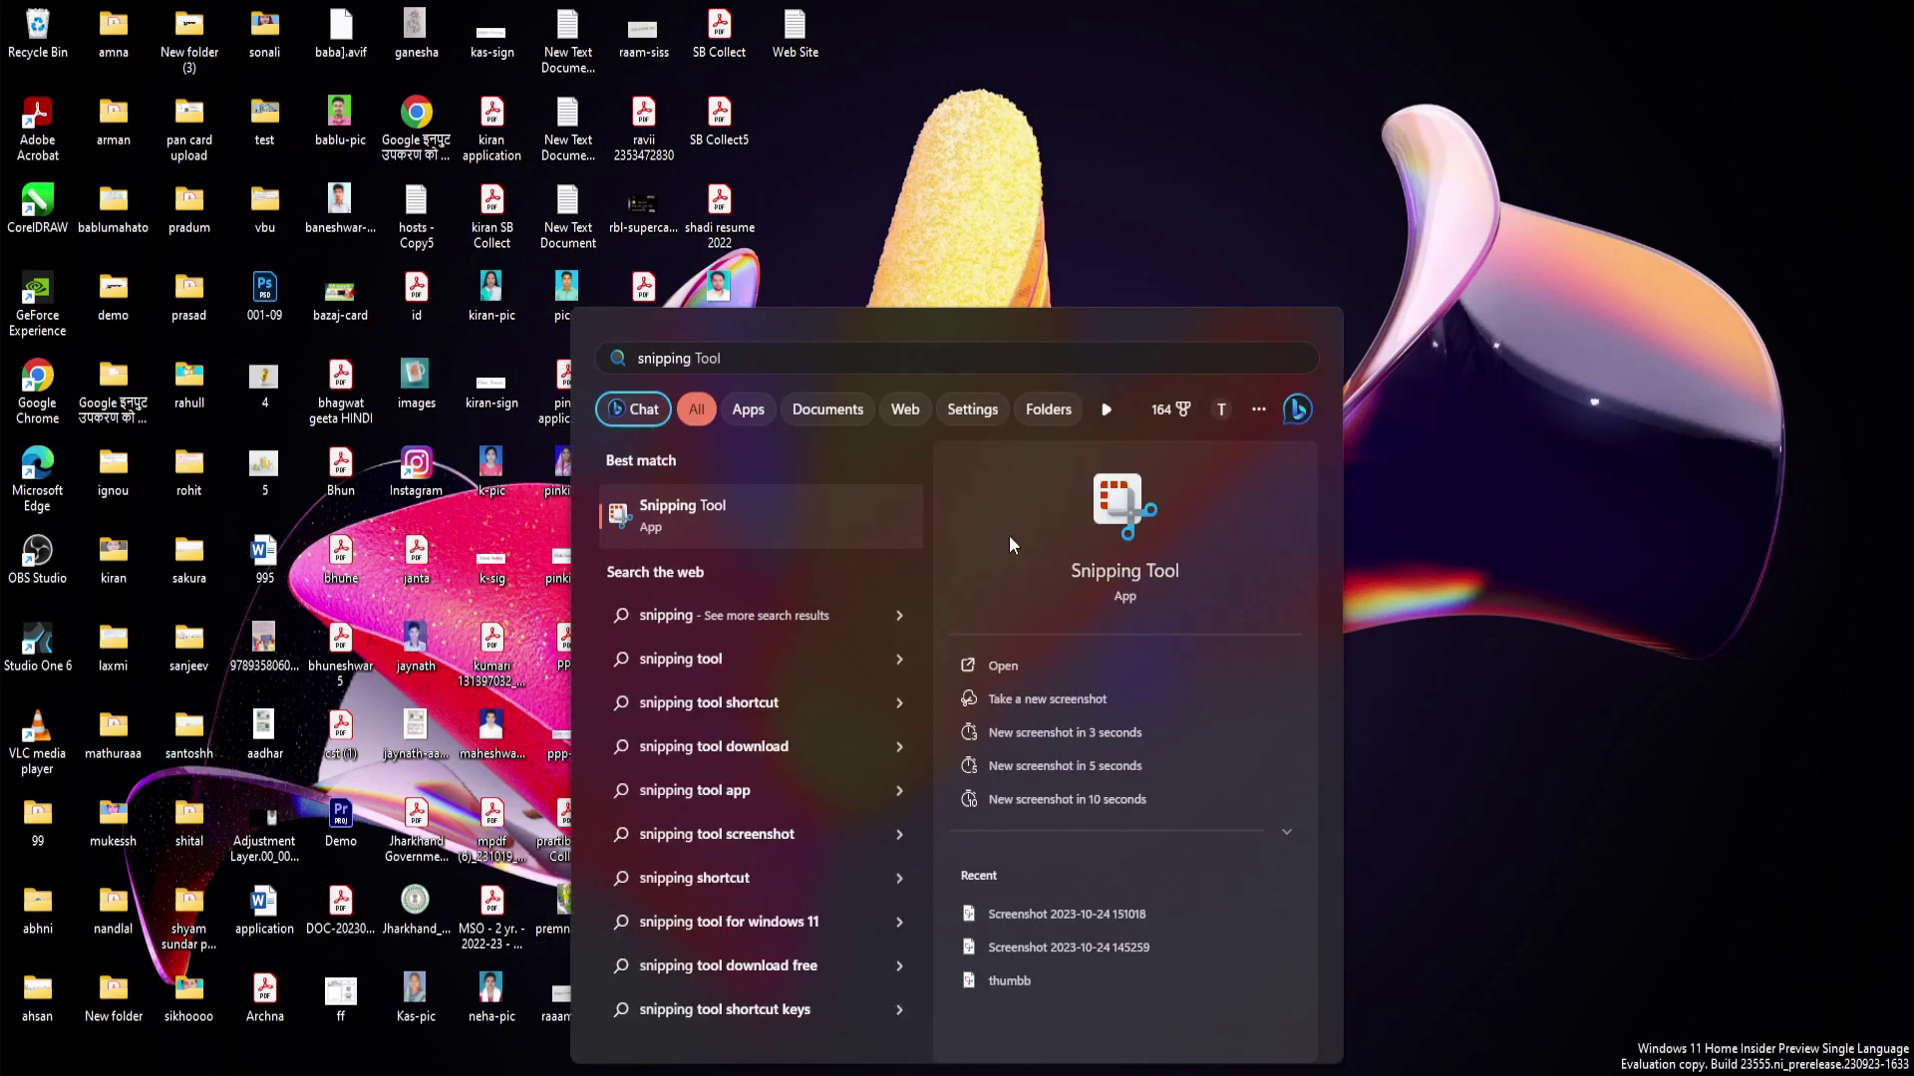
pyautogui.click(1001, 666)
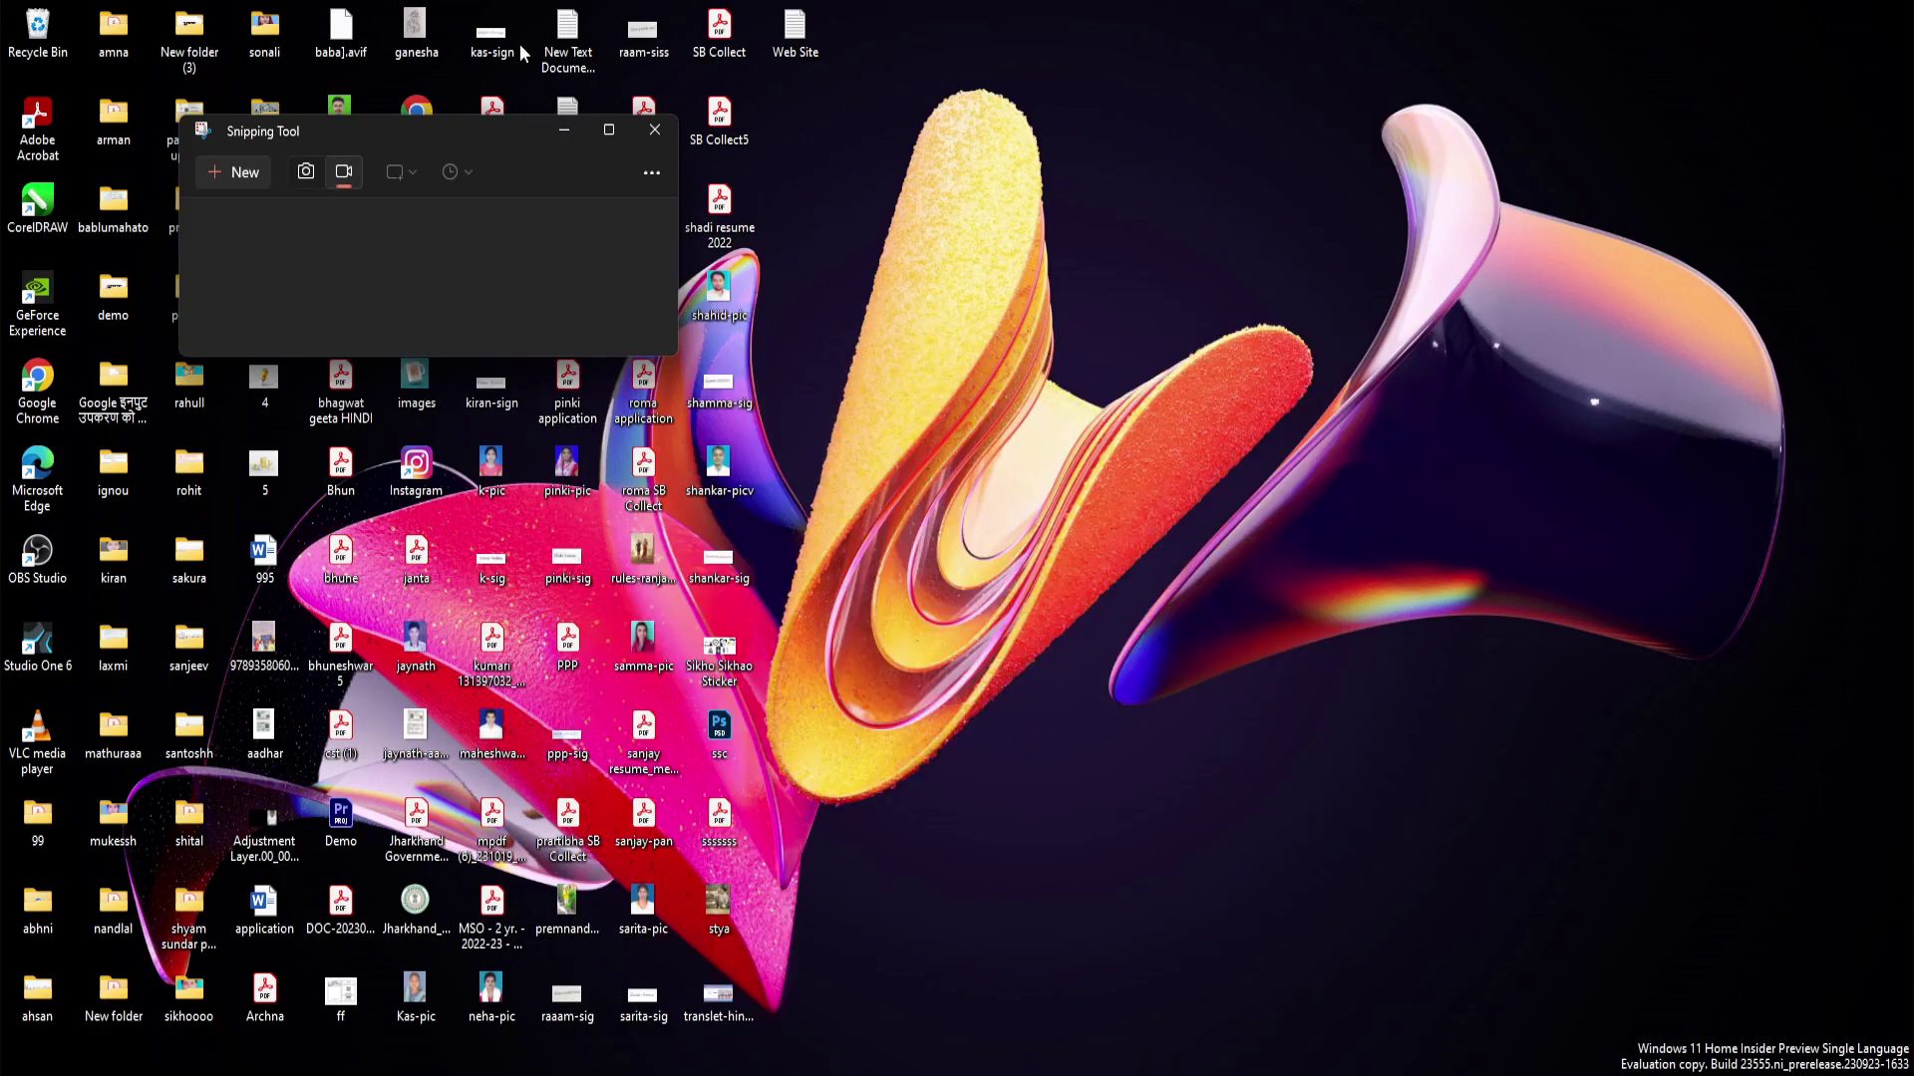
pyautogui.click(608, 129)
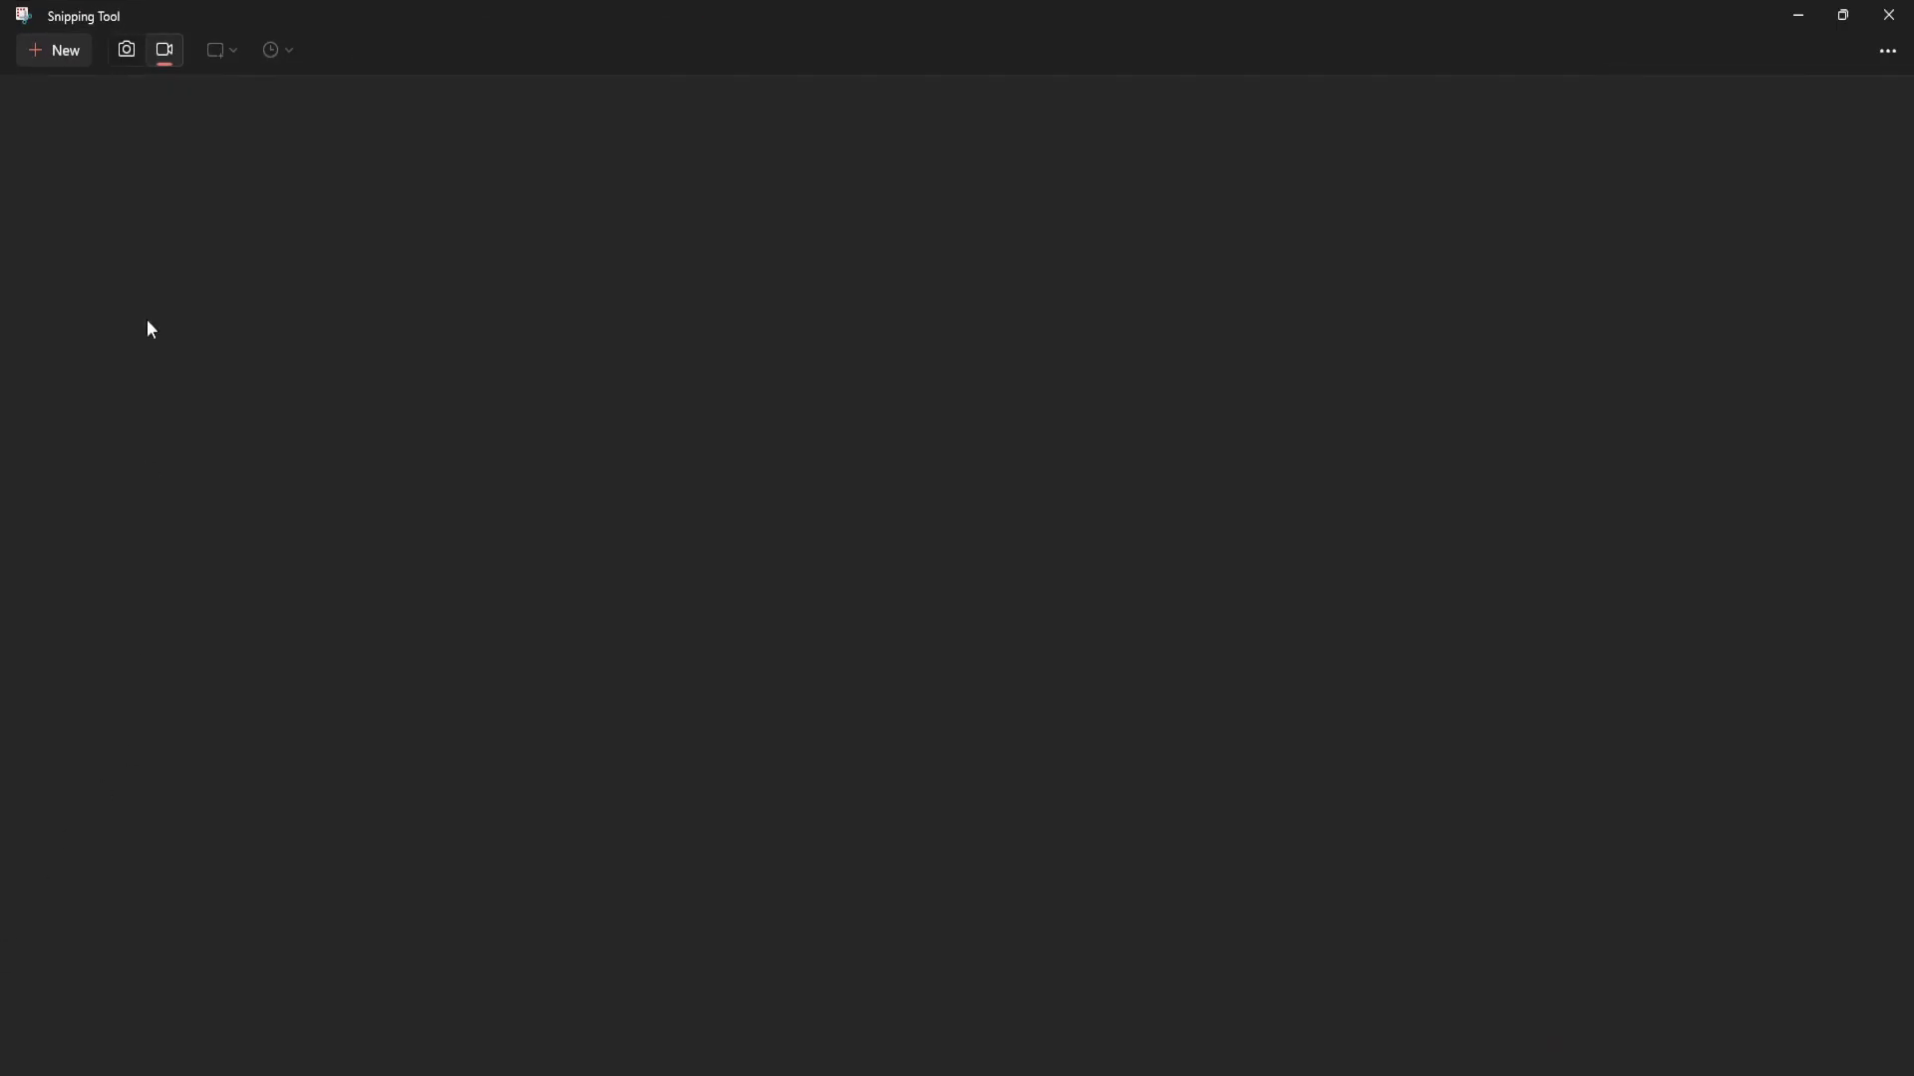
# Start a new screen recording in video mode and select nearly the whole desktop as the recording area.
pyautogui.click(126, 50)
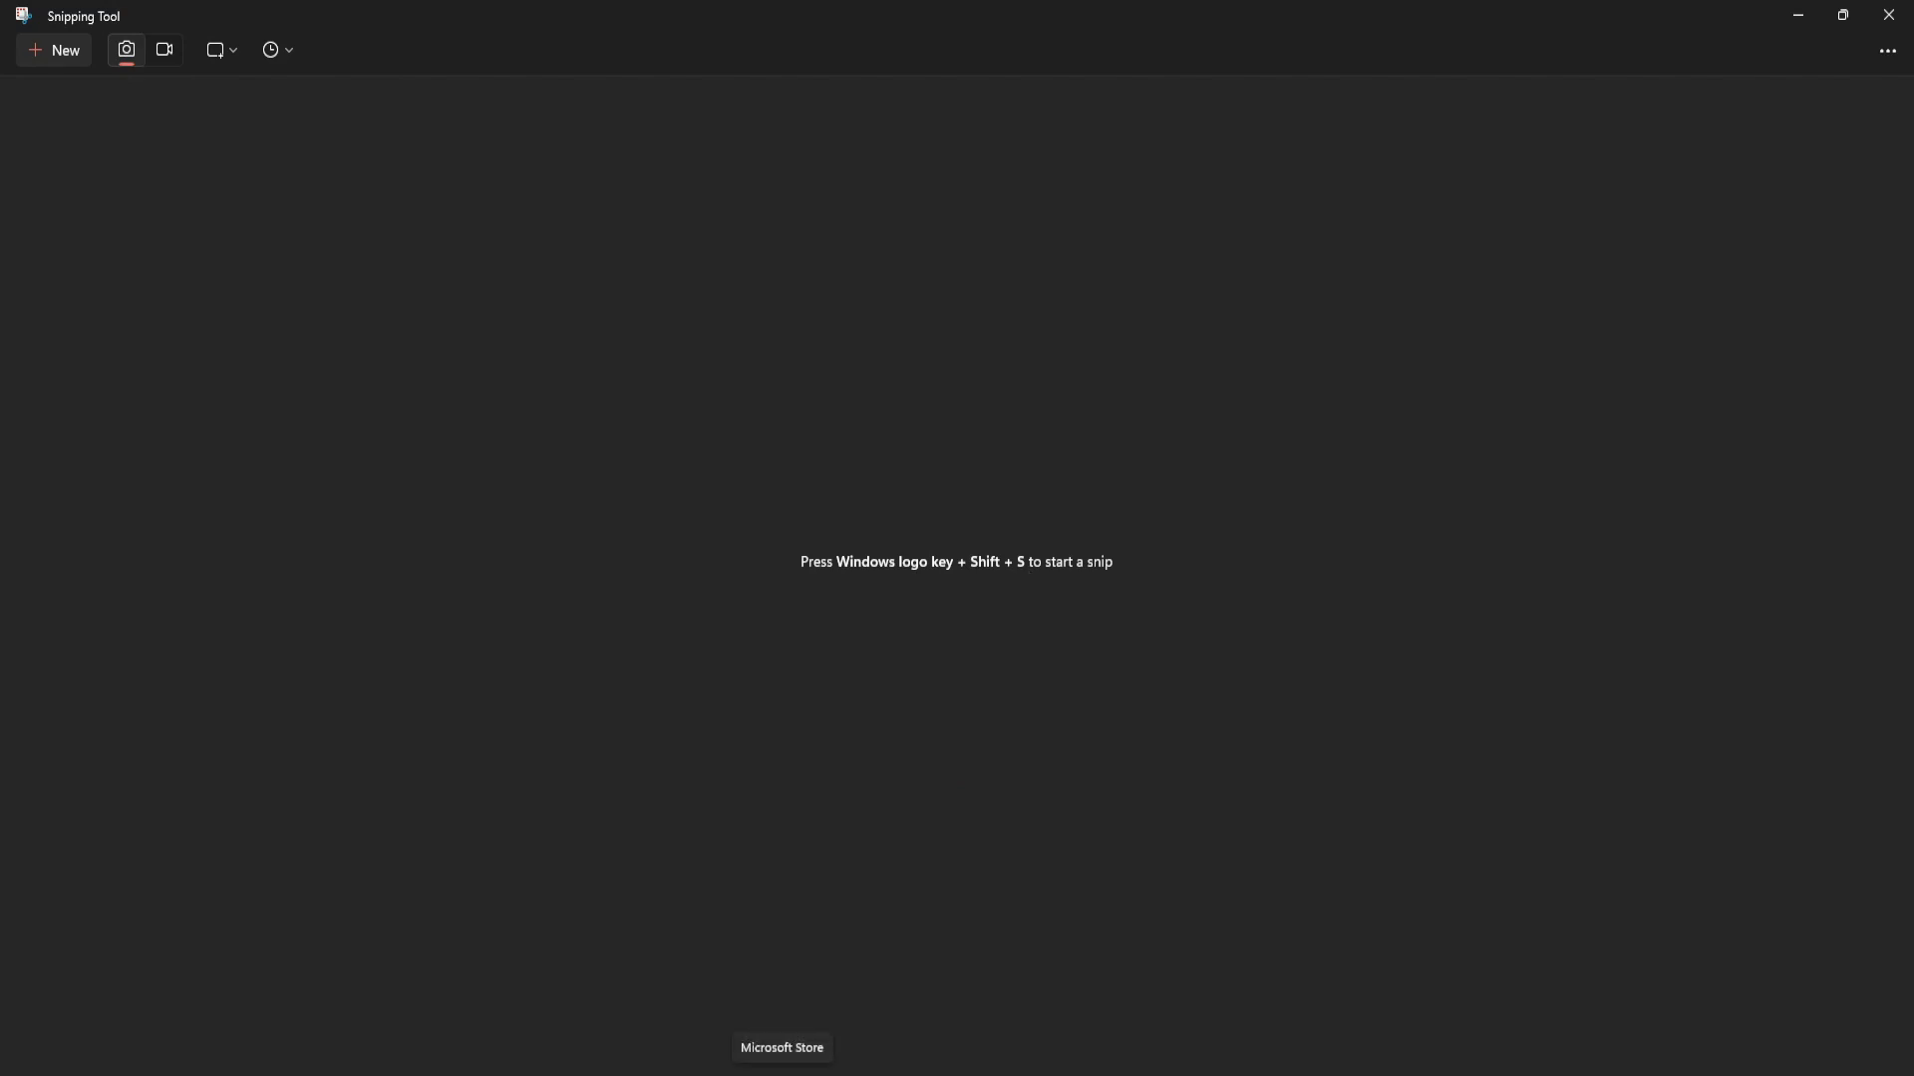
pyautogui.click(165, 52)
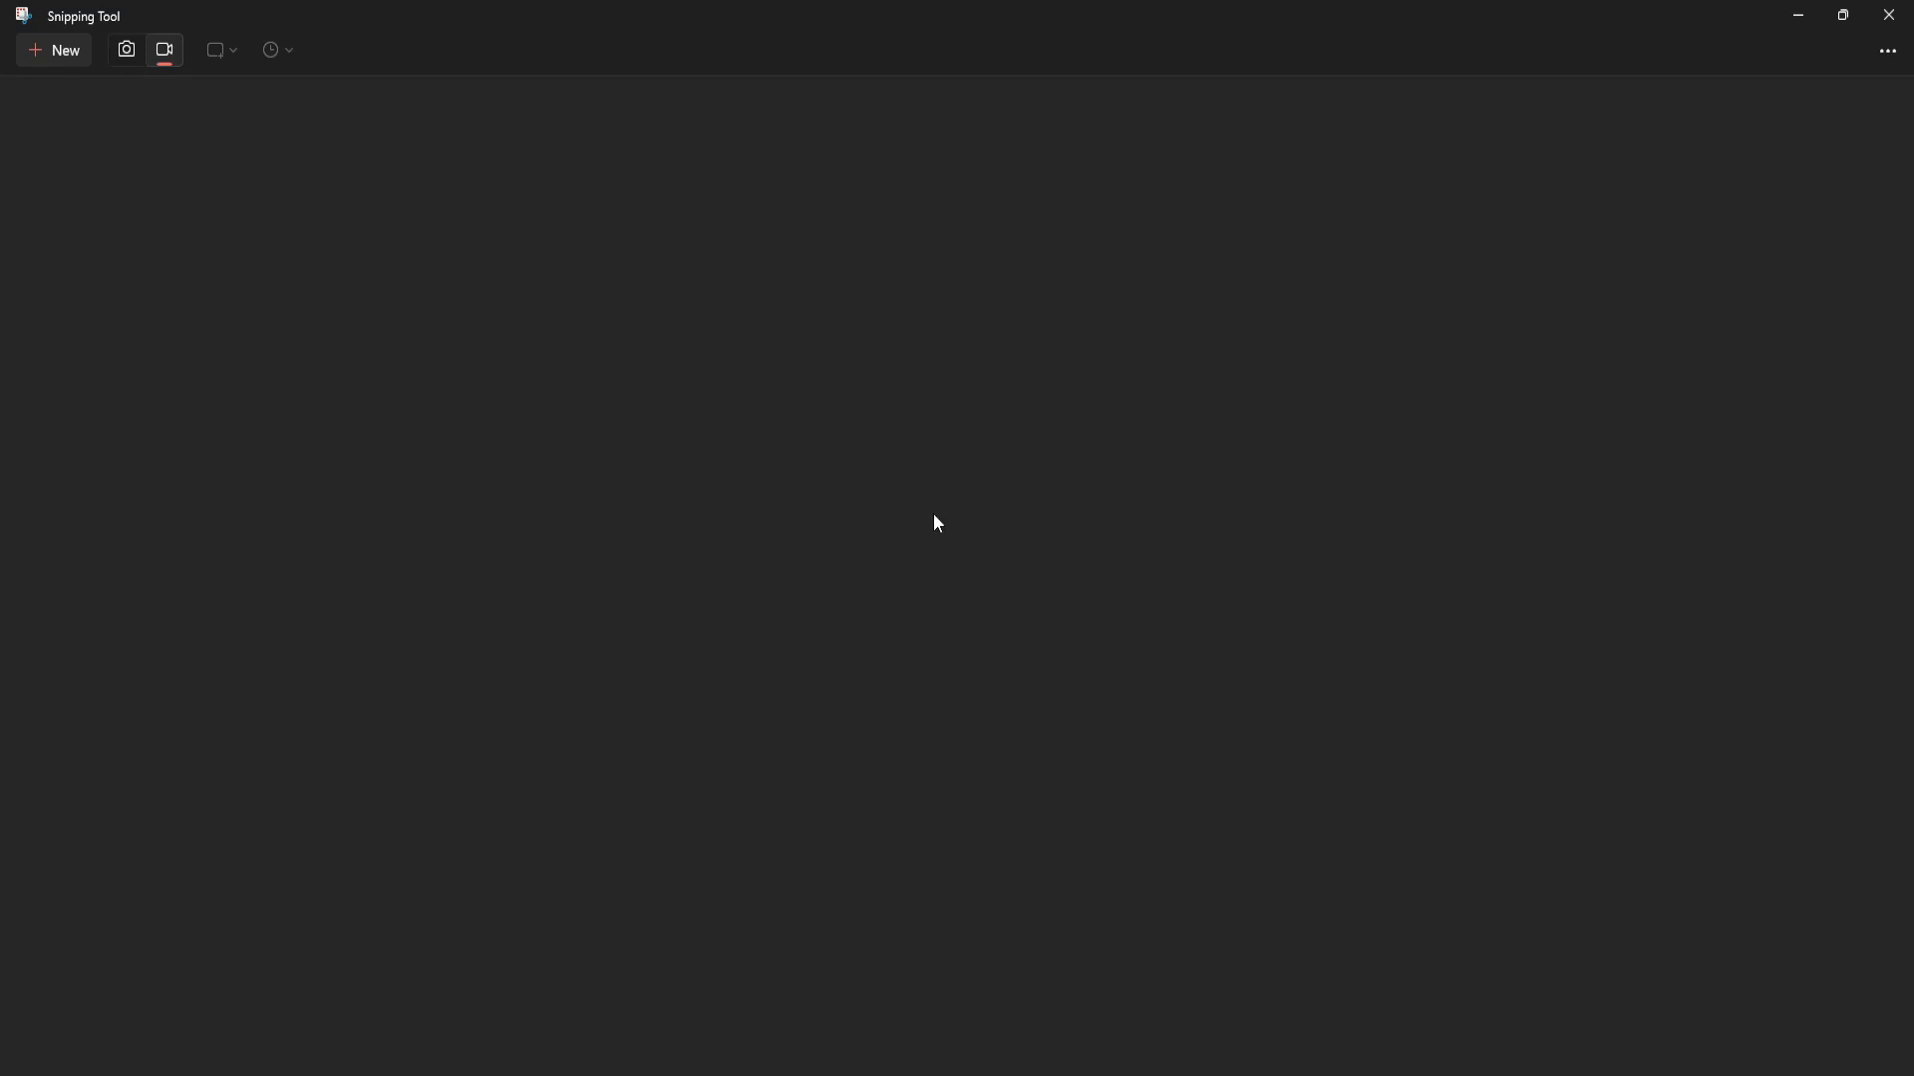
pyautogui.click(66, 50)
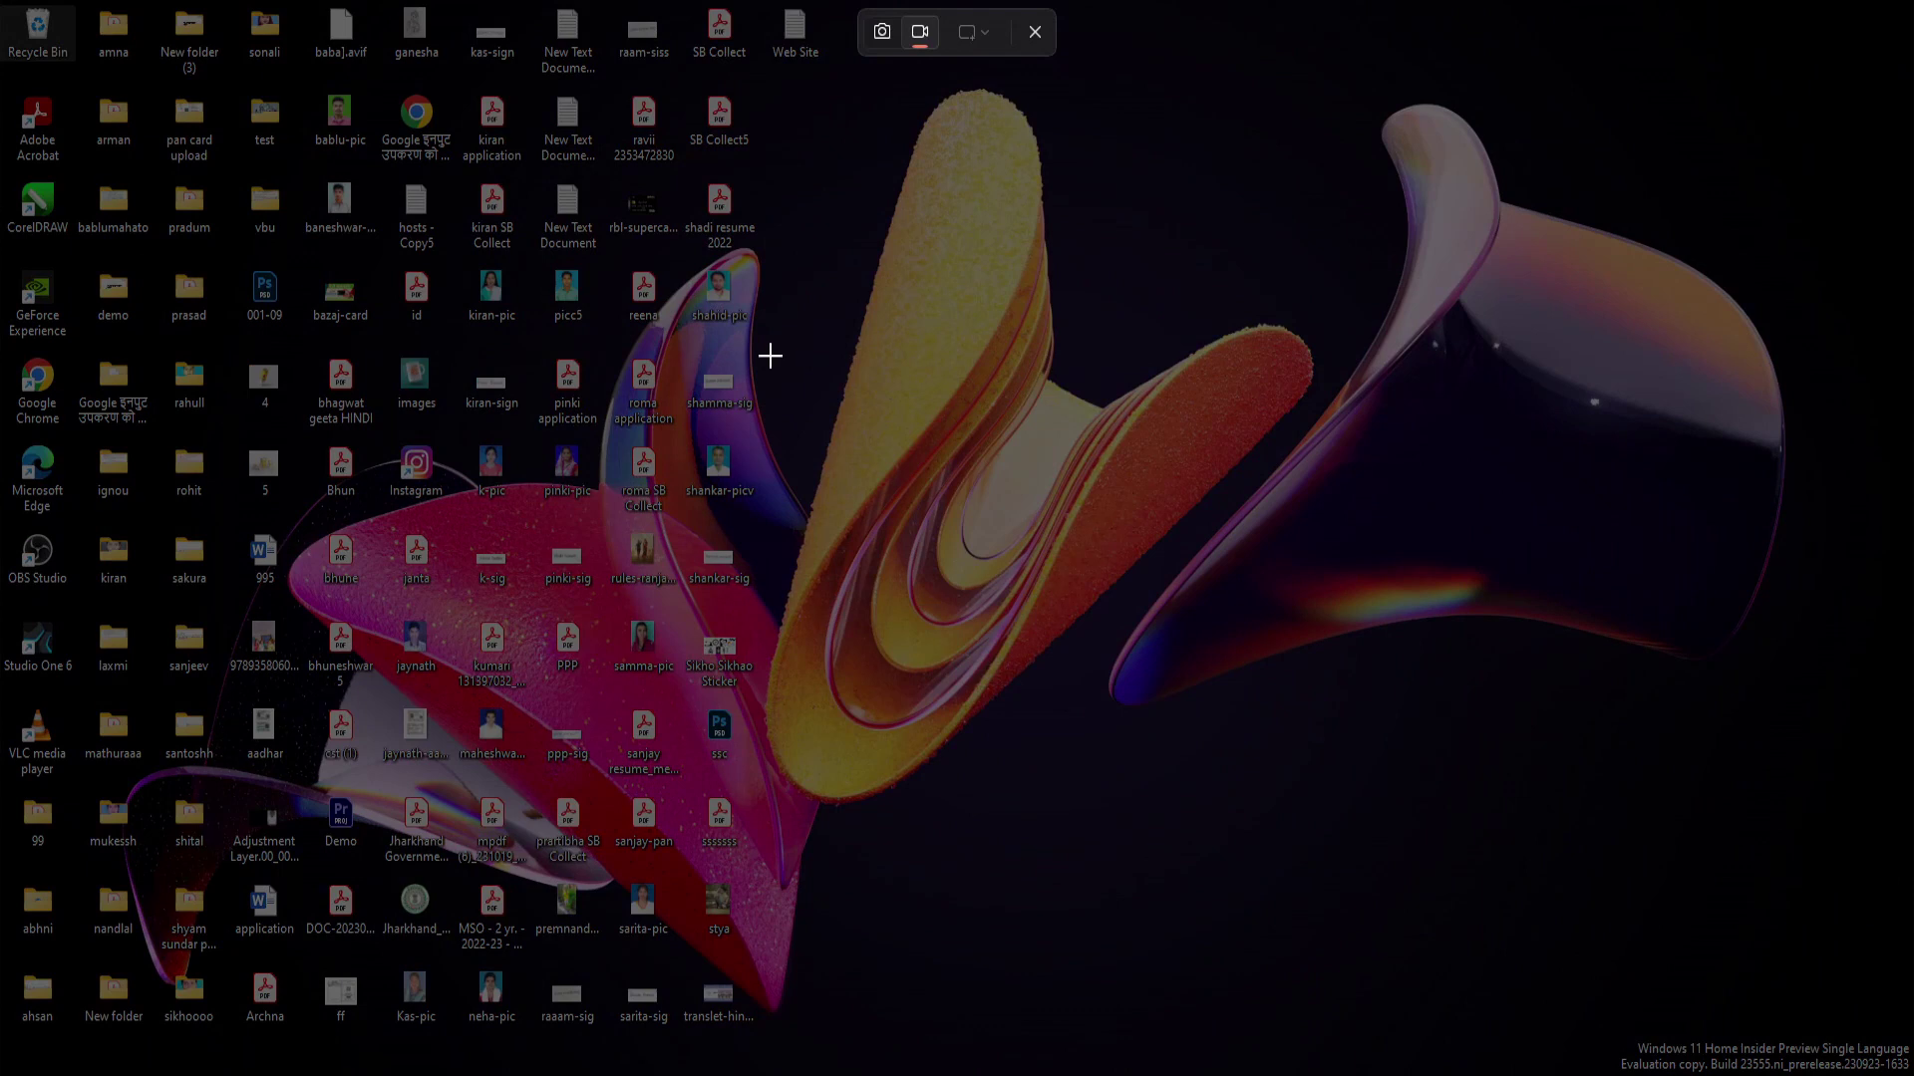
pyautogui.moveTo(57, 5); pyautogui.dragTo(1911, 1070)
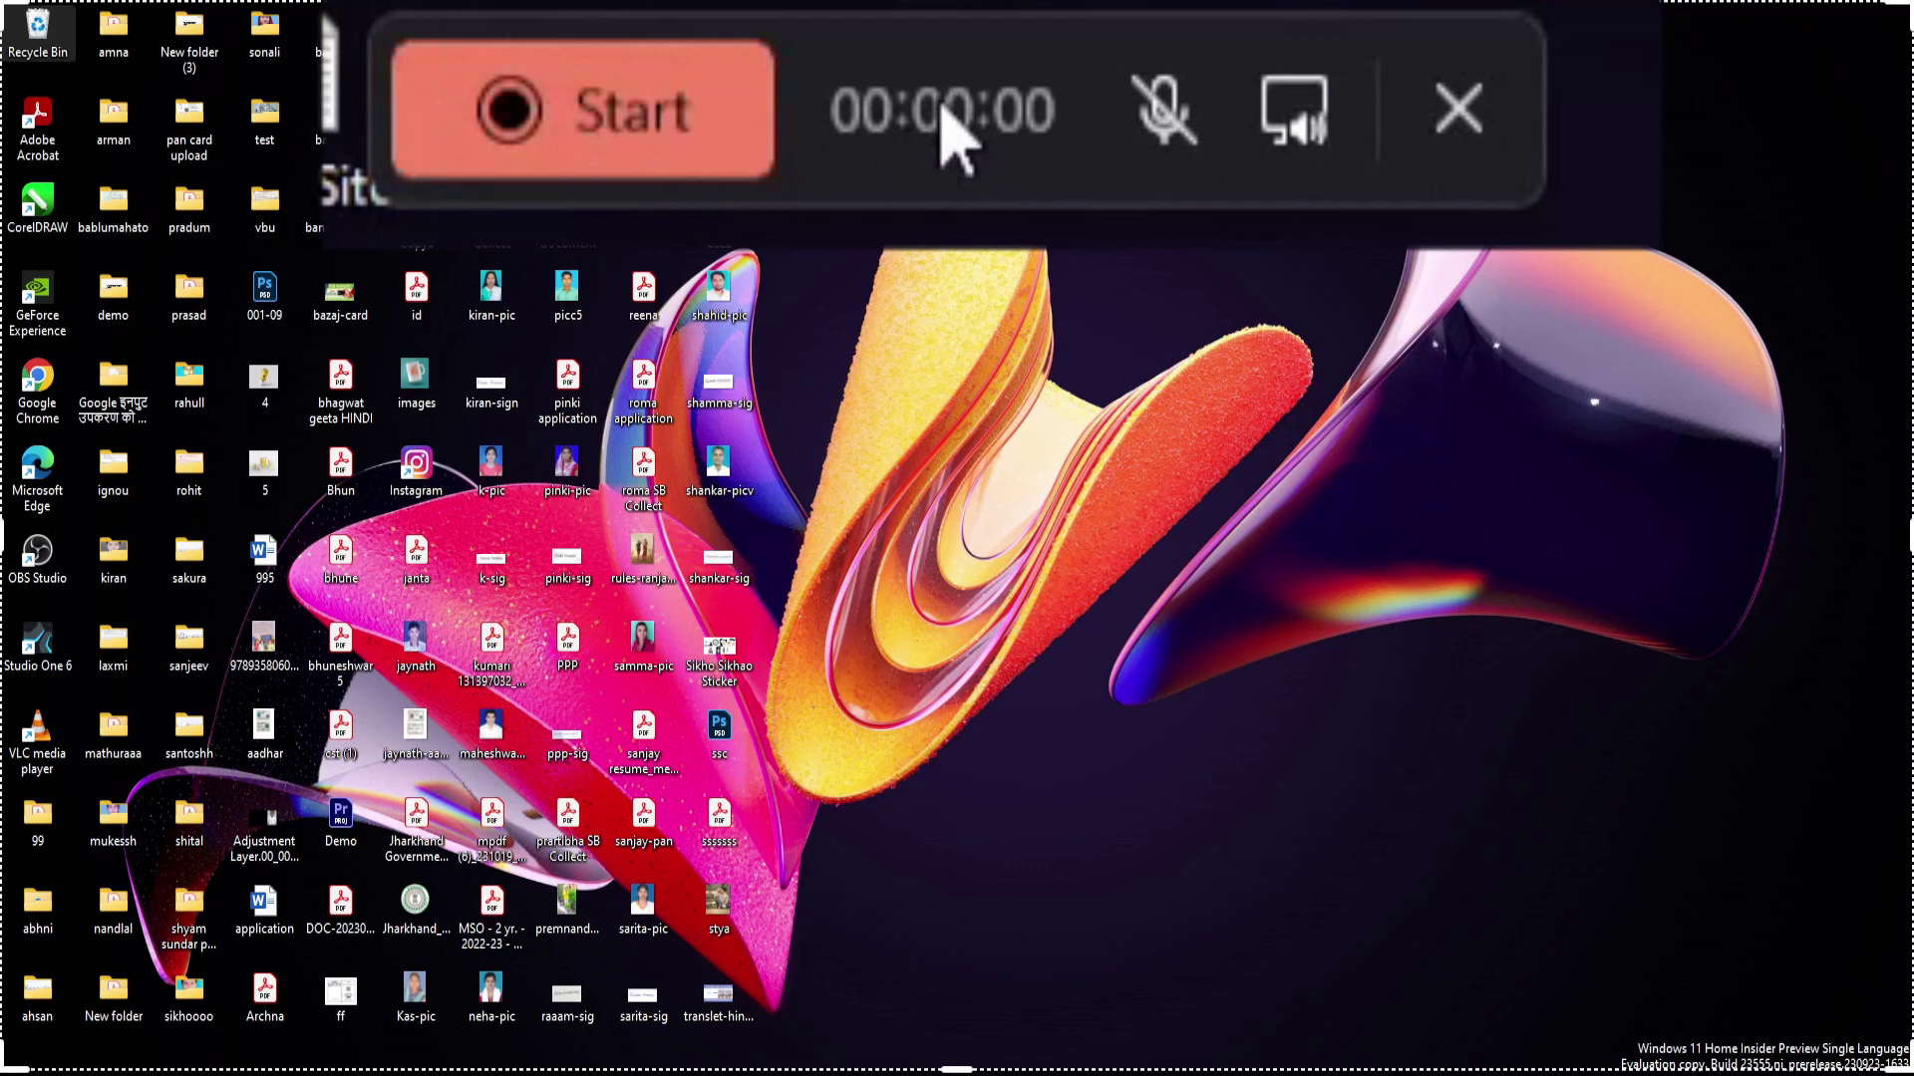
# Turn the microphone on and the system audio off for the capture, and start recording.
pyautogui.click(1130, 122)
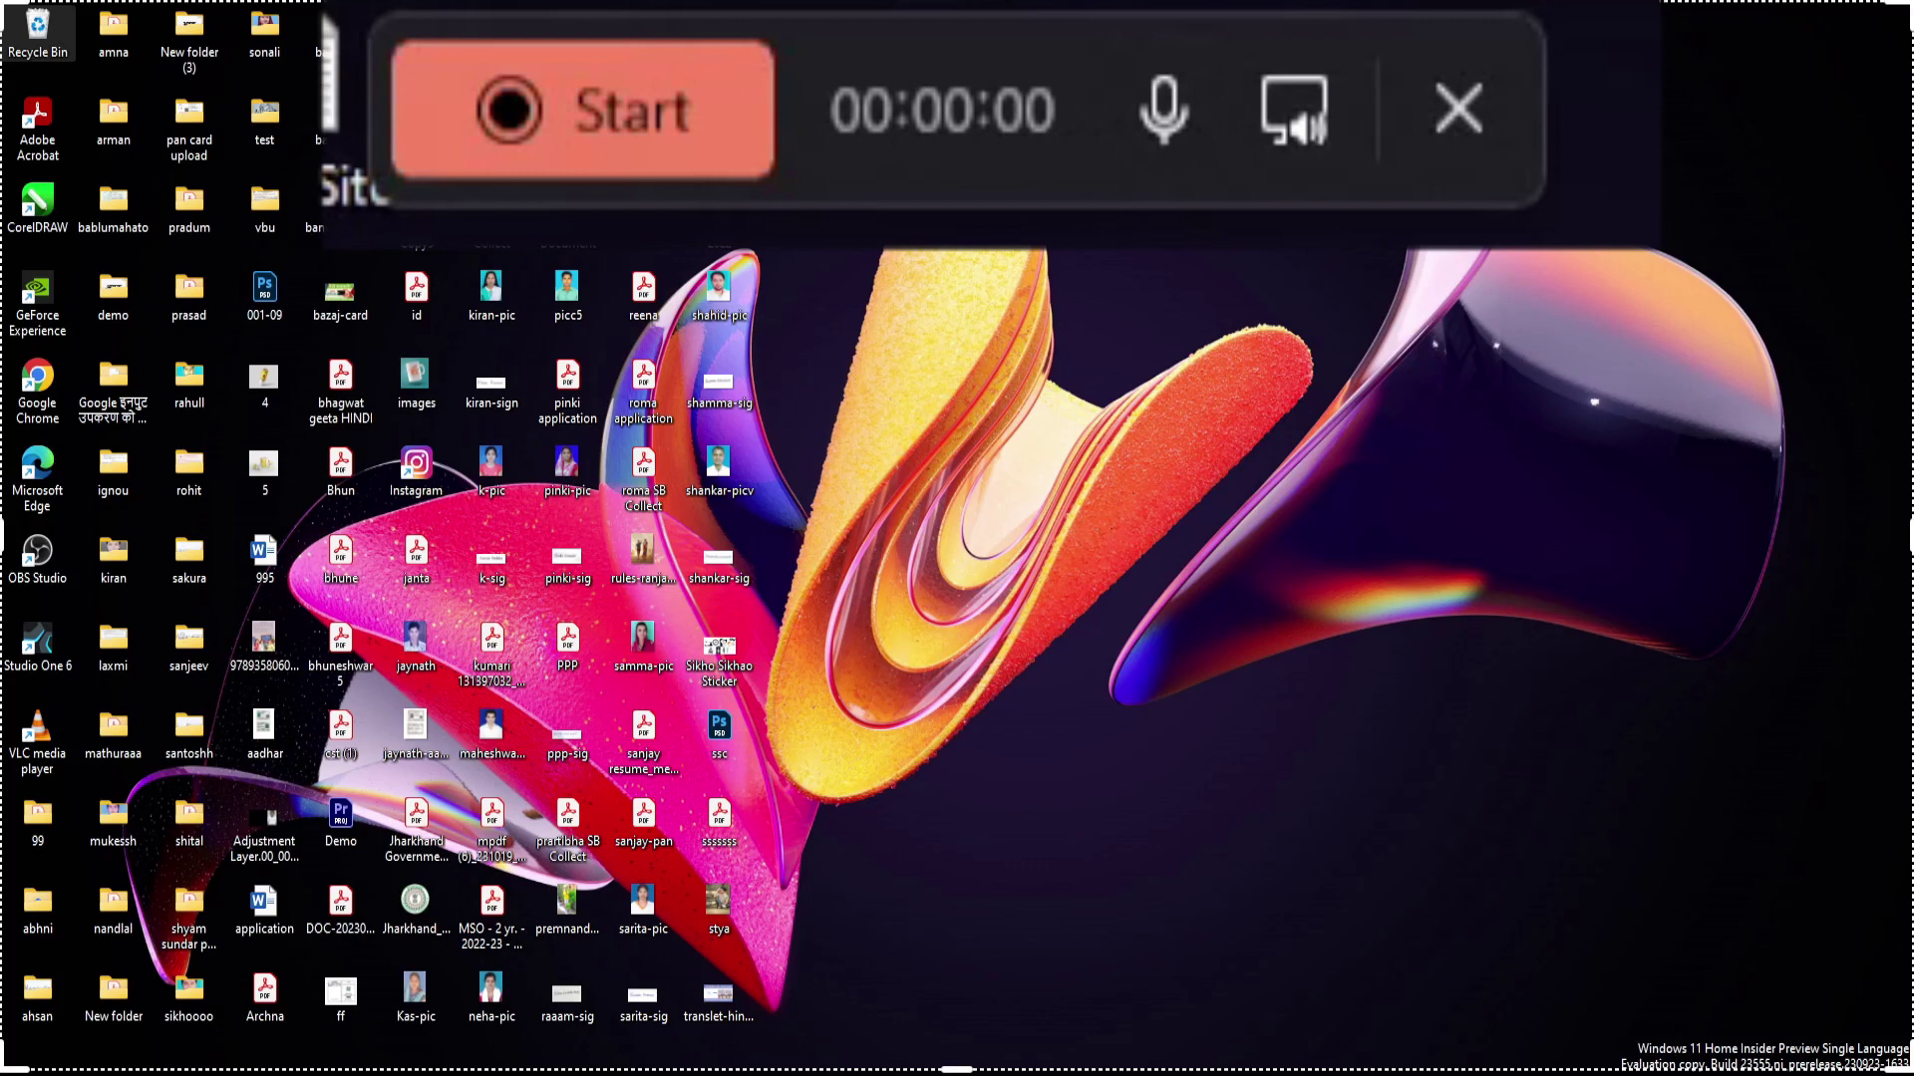
pyautogui.click(1126, 170)
pyautogui.click(1126, 169)
pyautogui.click(1126, 170)
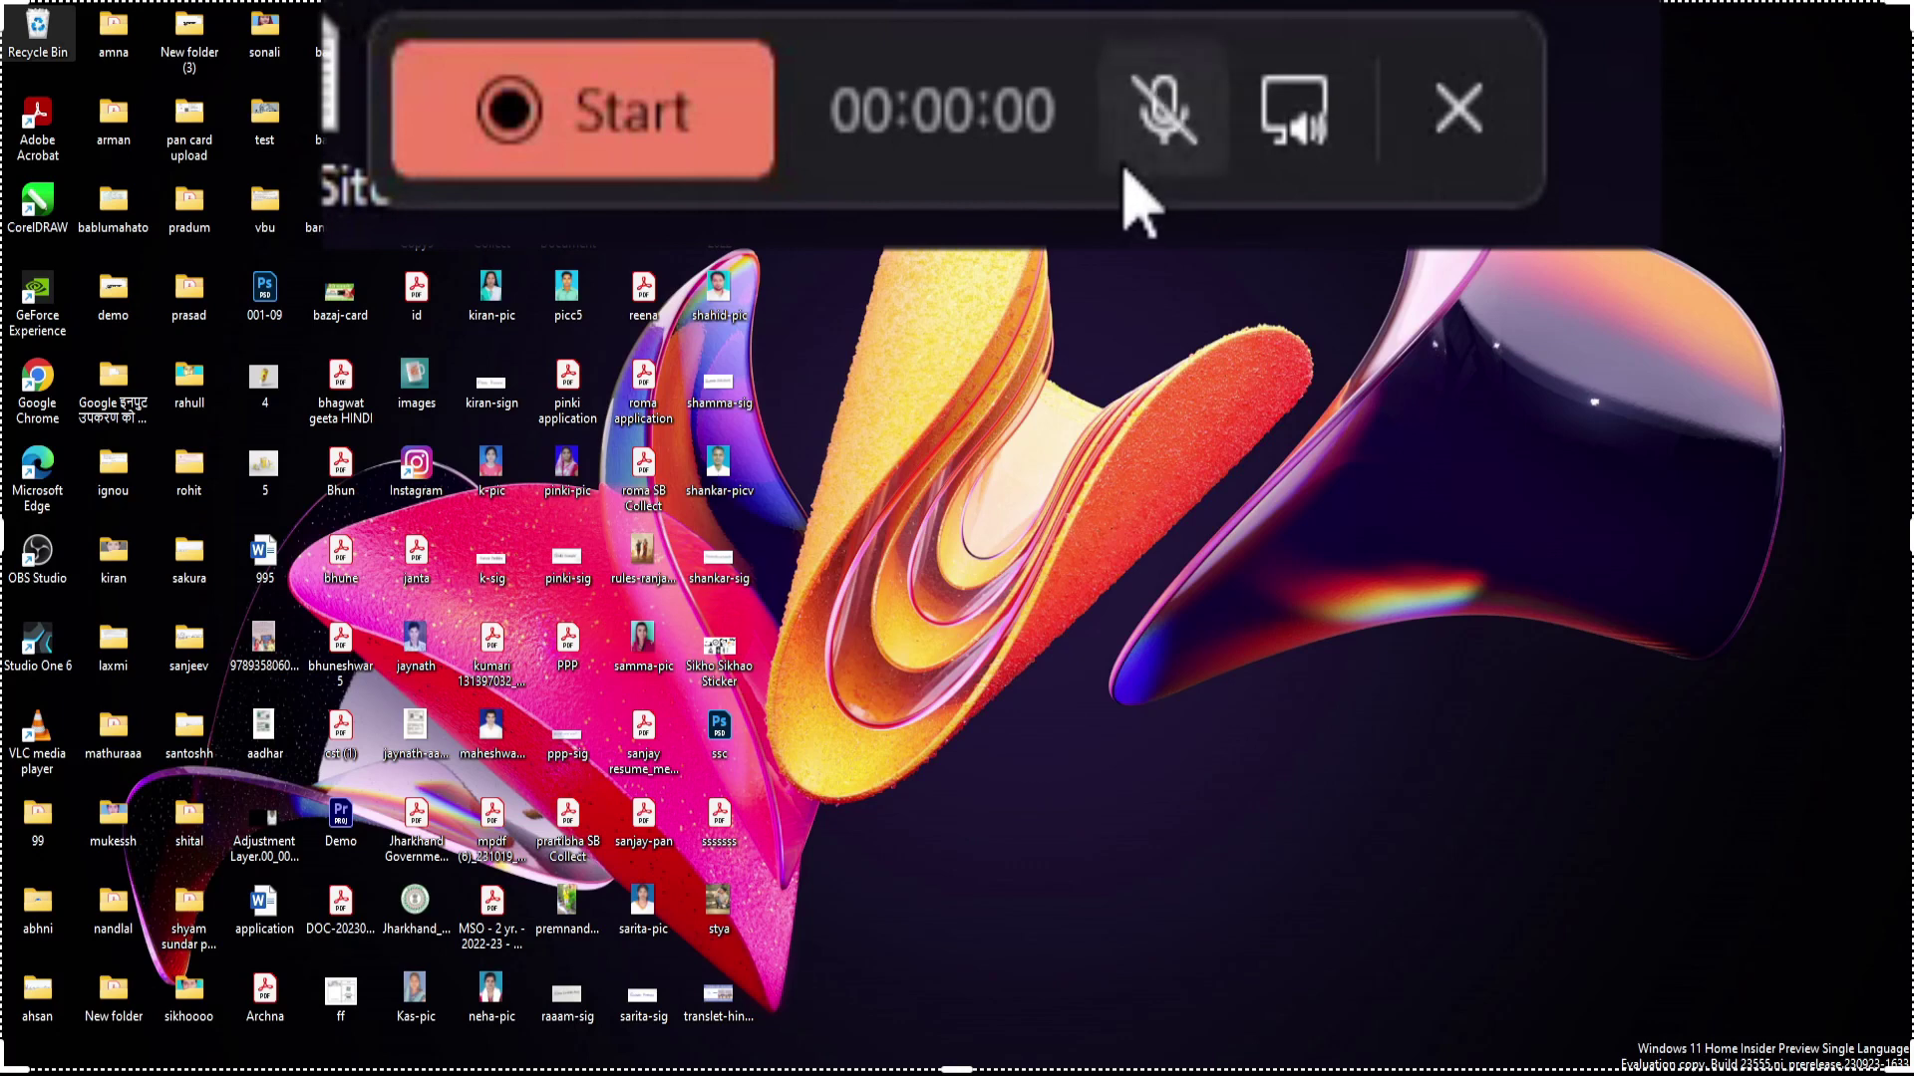
pyautogui.click(1335, 128)
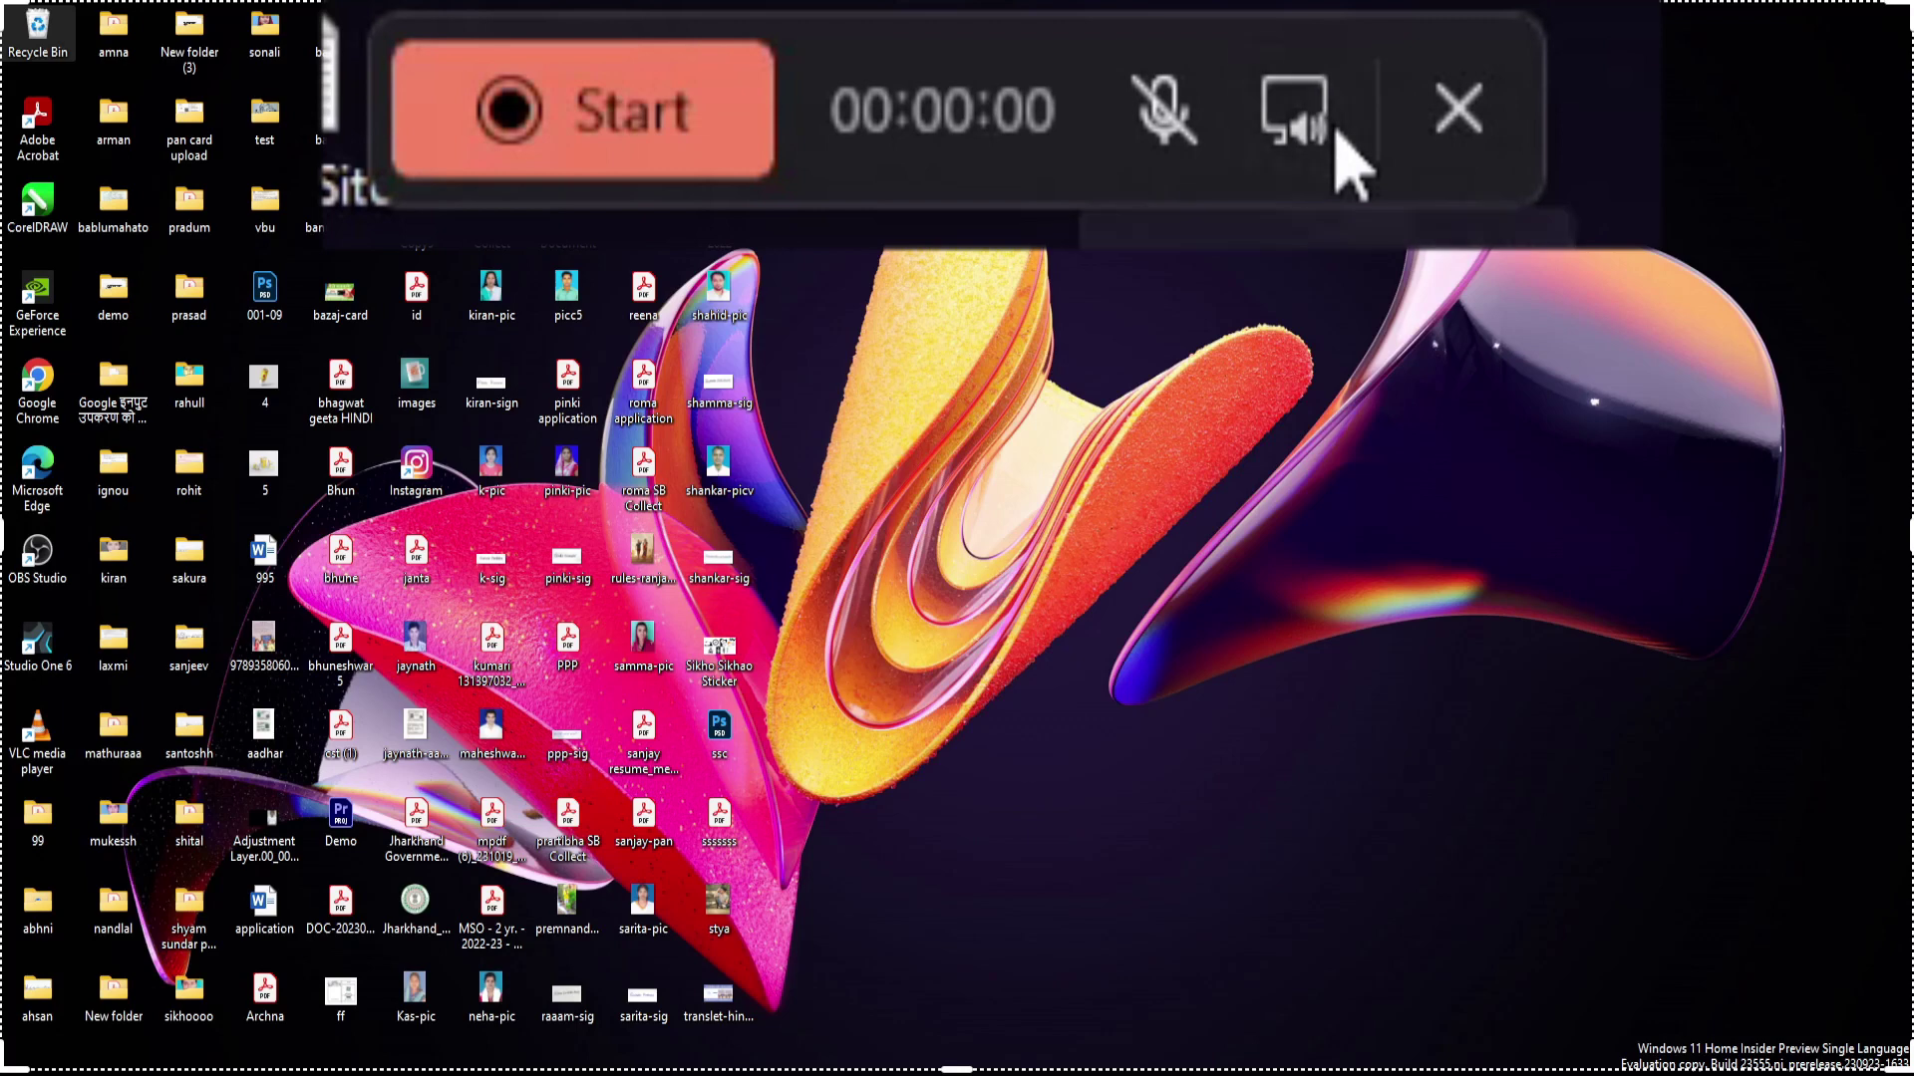
pyautogui.click(1211, 102)
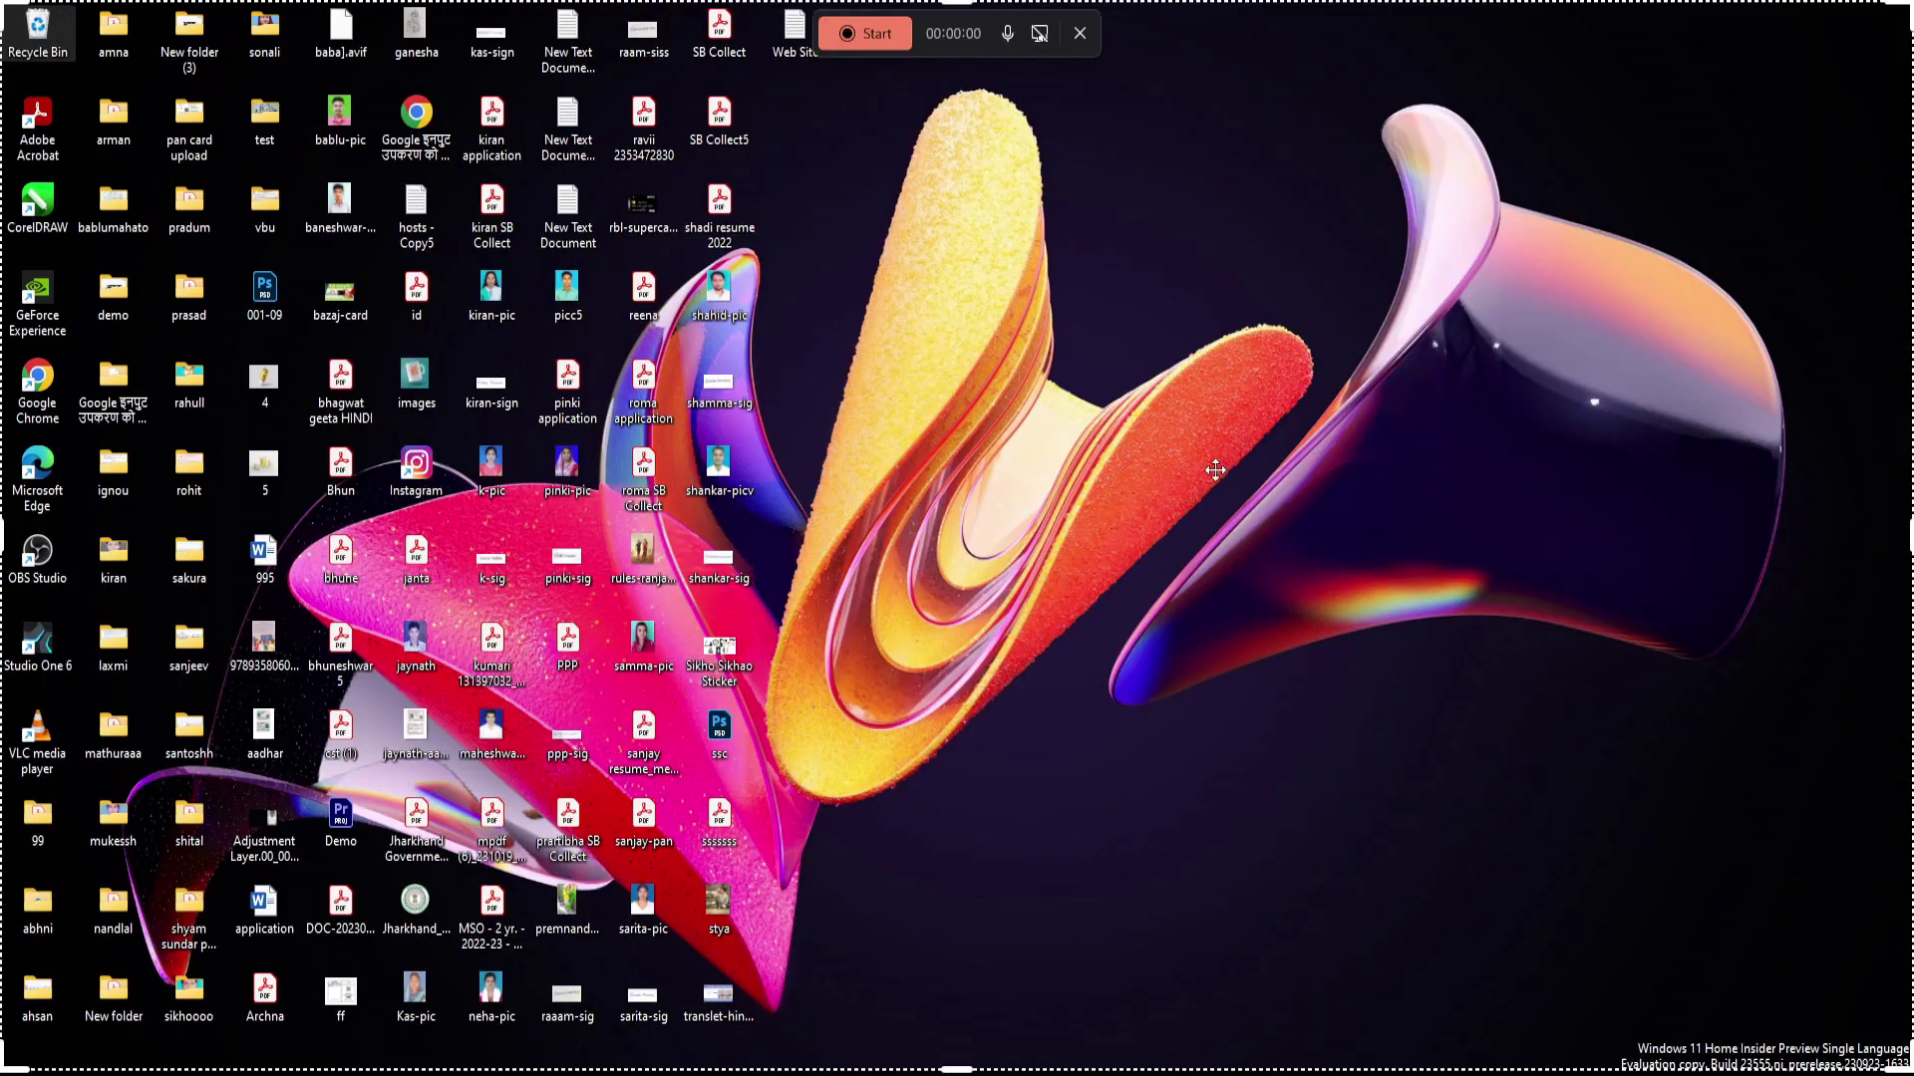
pyautogui.click(879, 36)
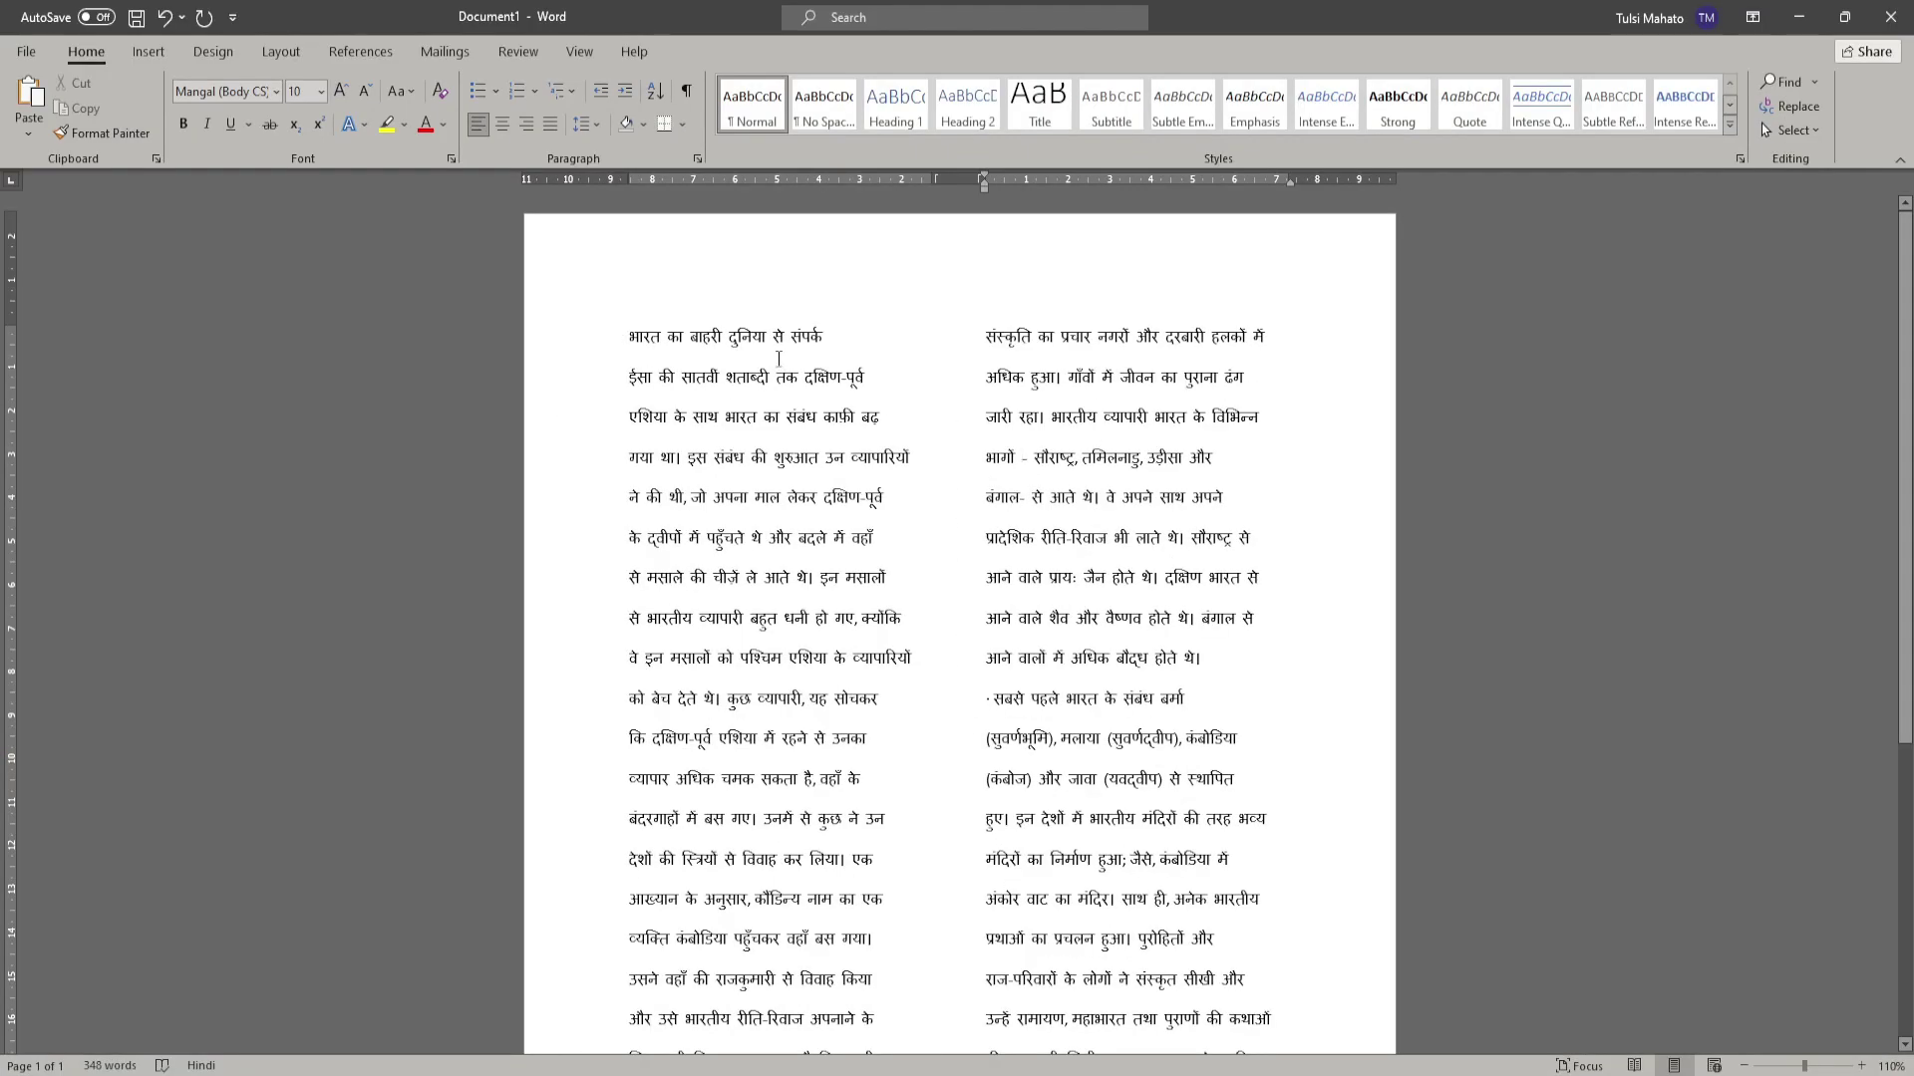
# Select all the text in the Word document, enlarge its font by one size and shrink it back.
pyautogui.scroll(-1, 881, 389)
pyautogui.scroll(1, 881, 389)
pyautogui.moveTo(629, 334); pyautogui.dragTo(875, 777)
pyautogui.scroll(4, 1017, 723)
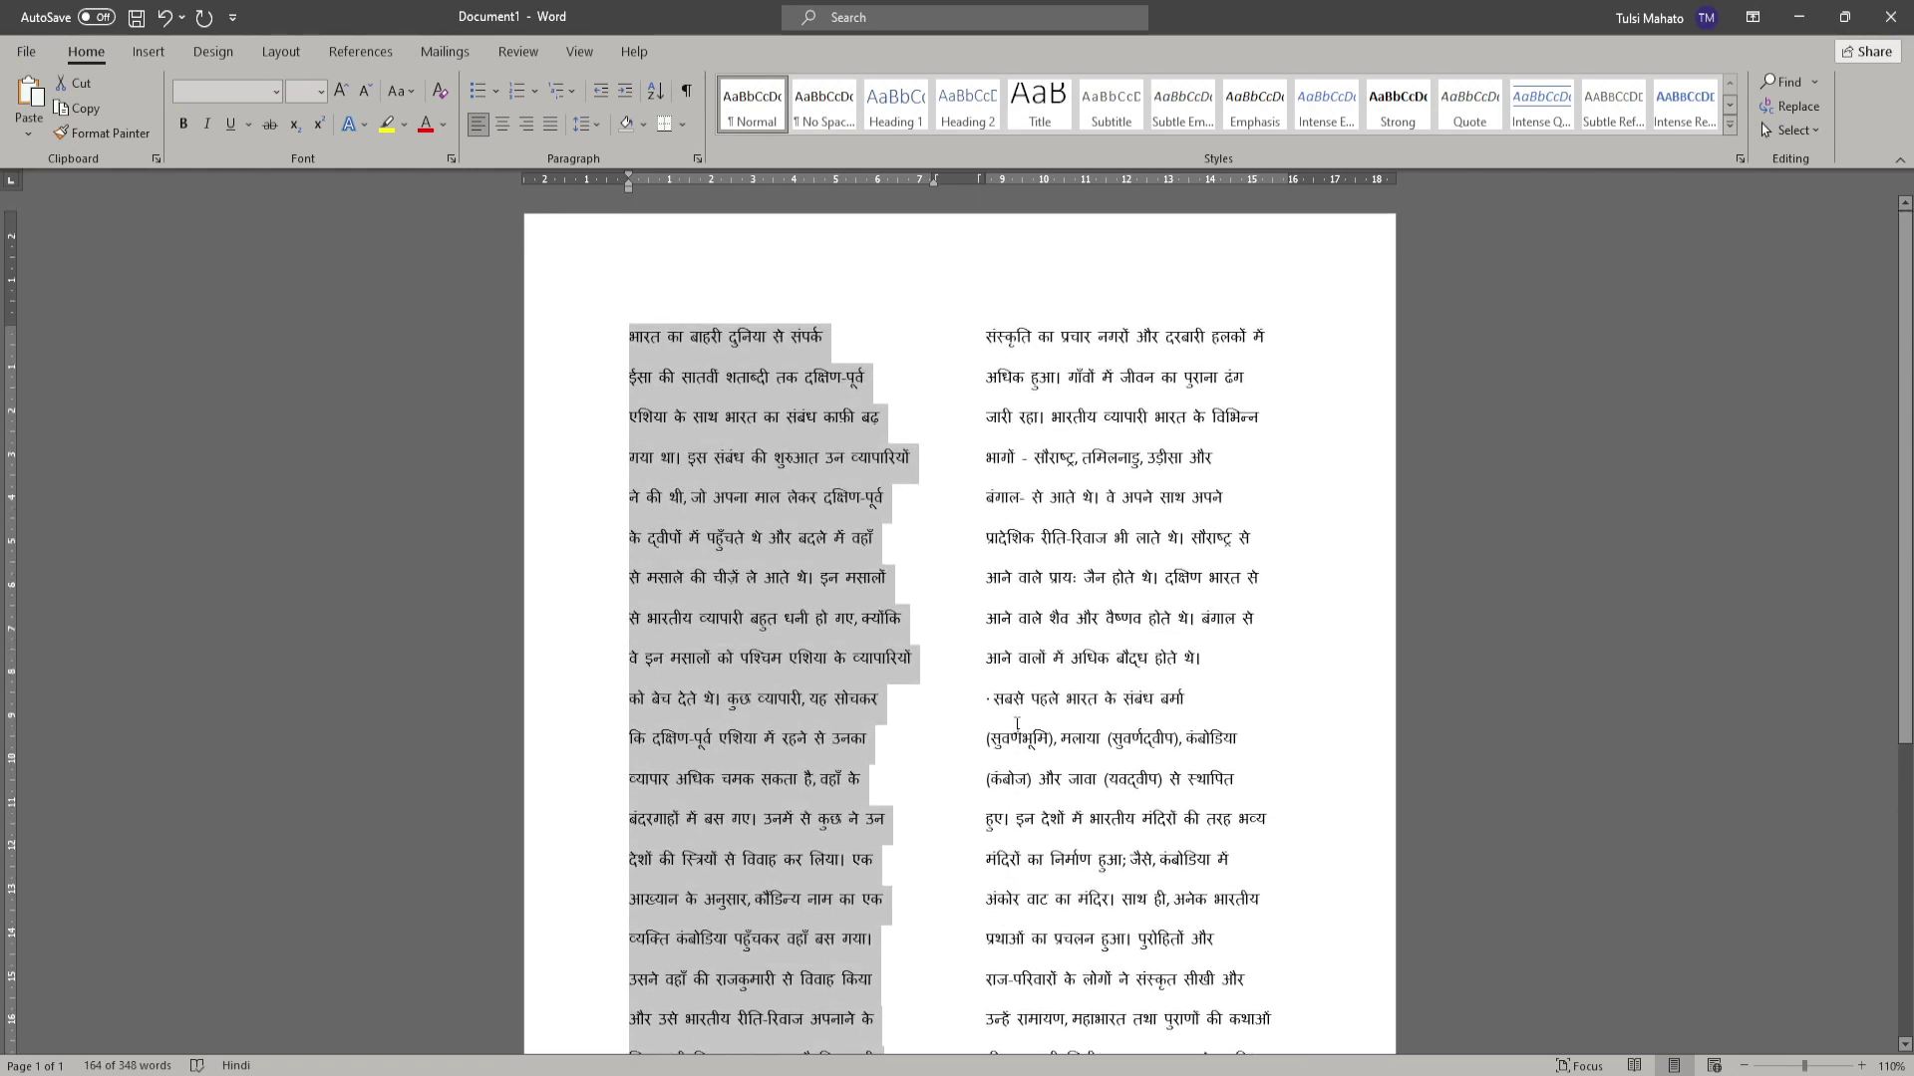
pyautogui.hotkey('ctrl', 'a')
pyautogui.hotkey('ctrl', 'shift', '.')
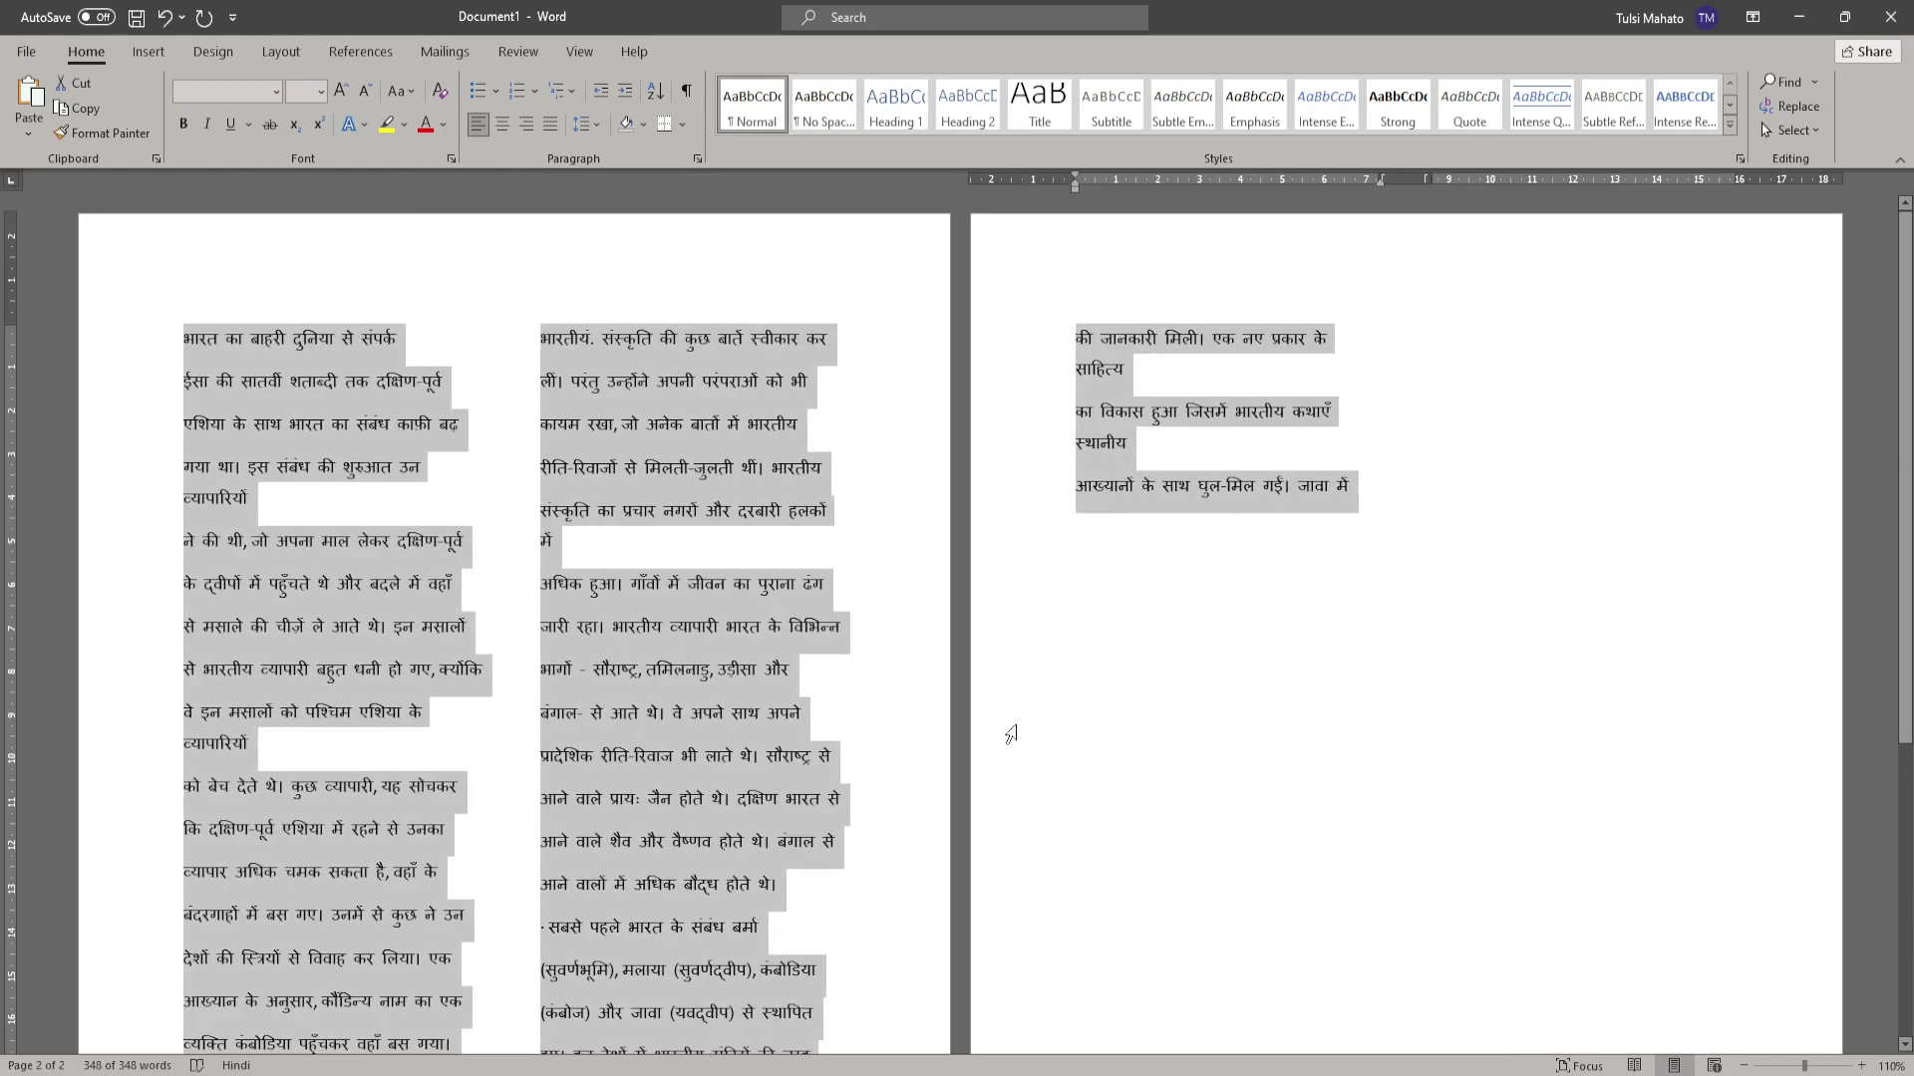
pyautogui.hotkey('ctrl', 'shift', ',')
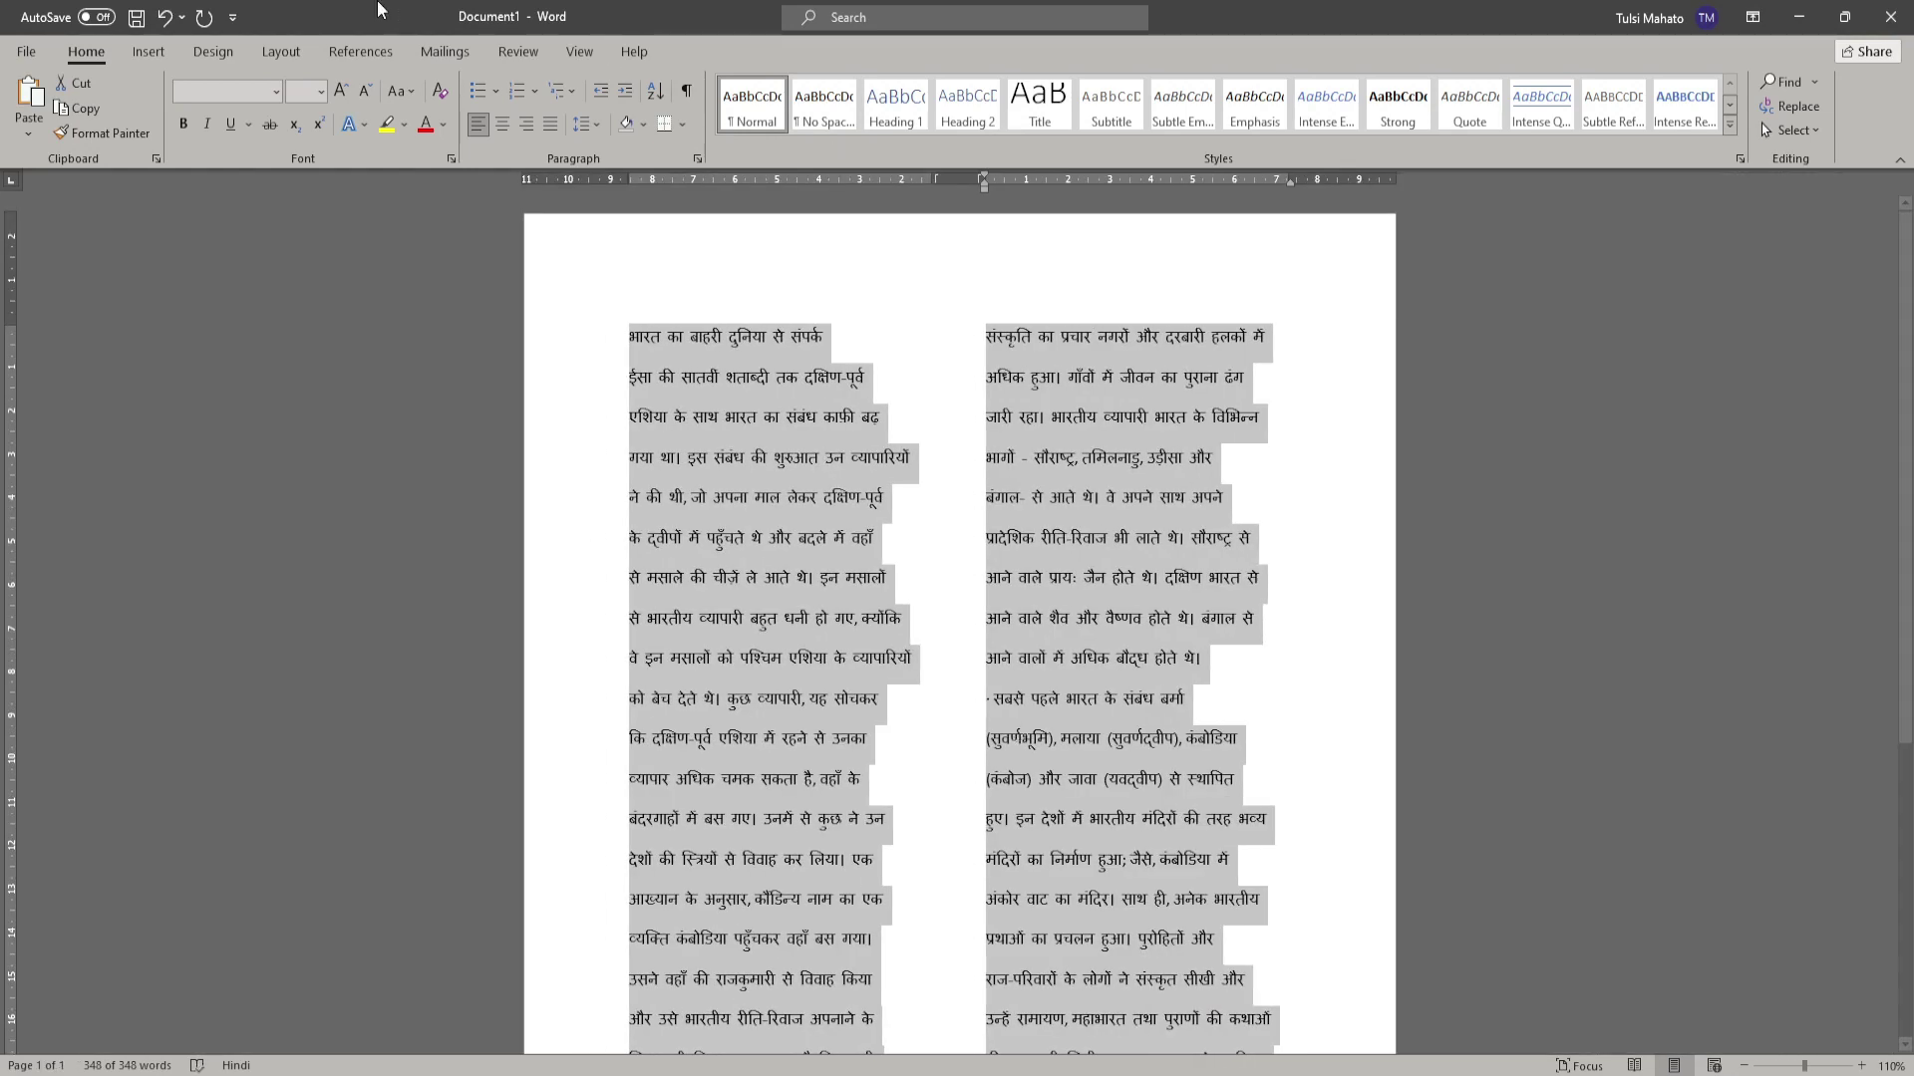
# Set the font size of the entire document text to 14.
pyautogui.click(312, 89)
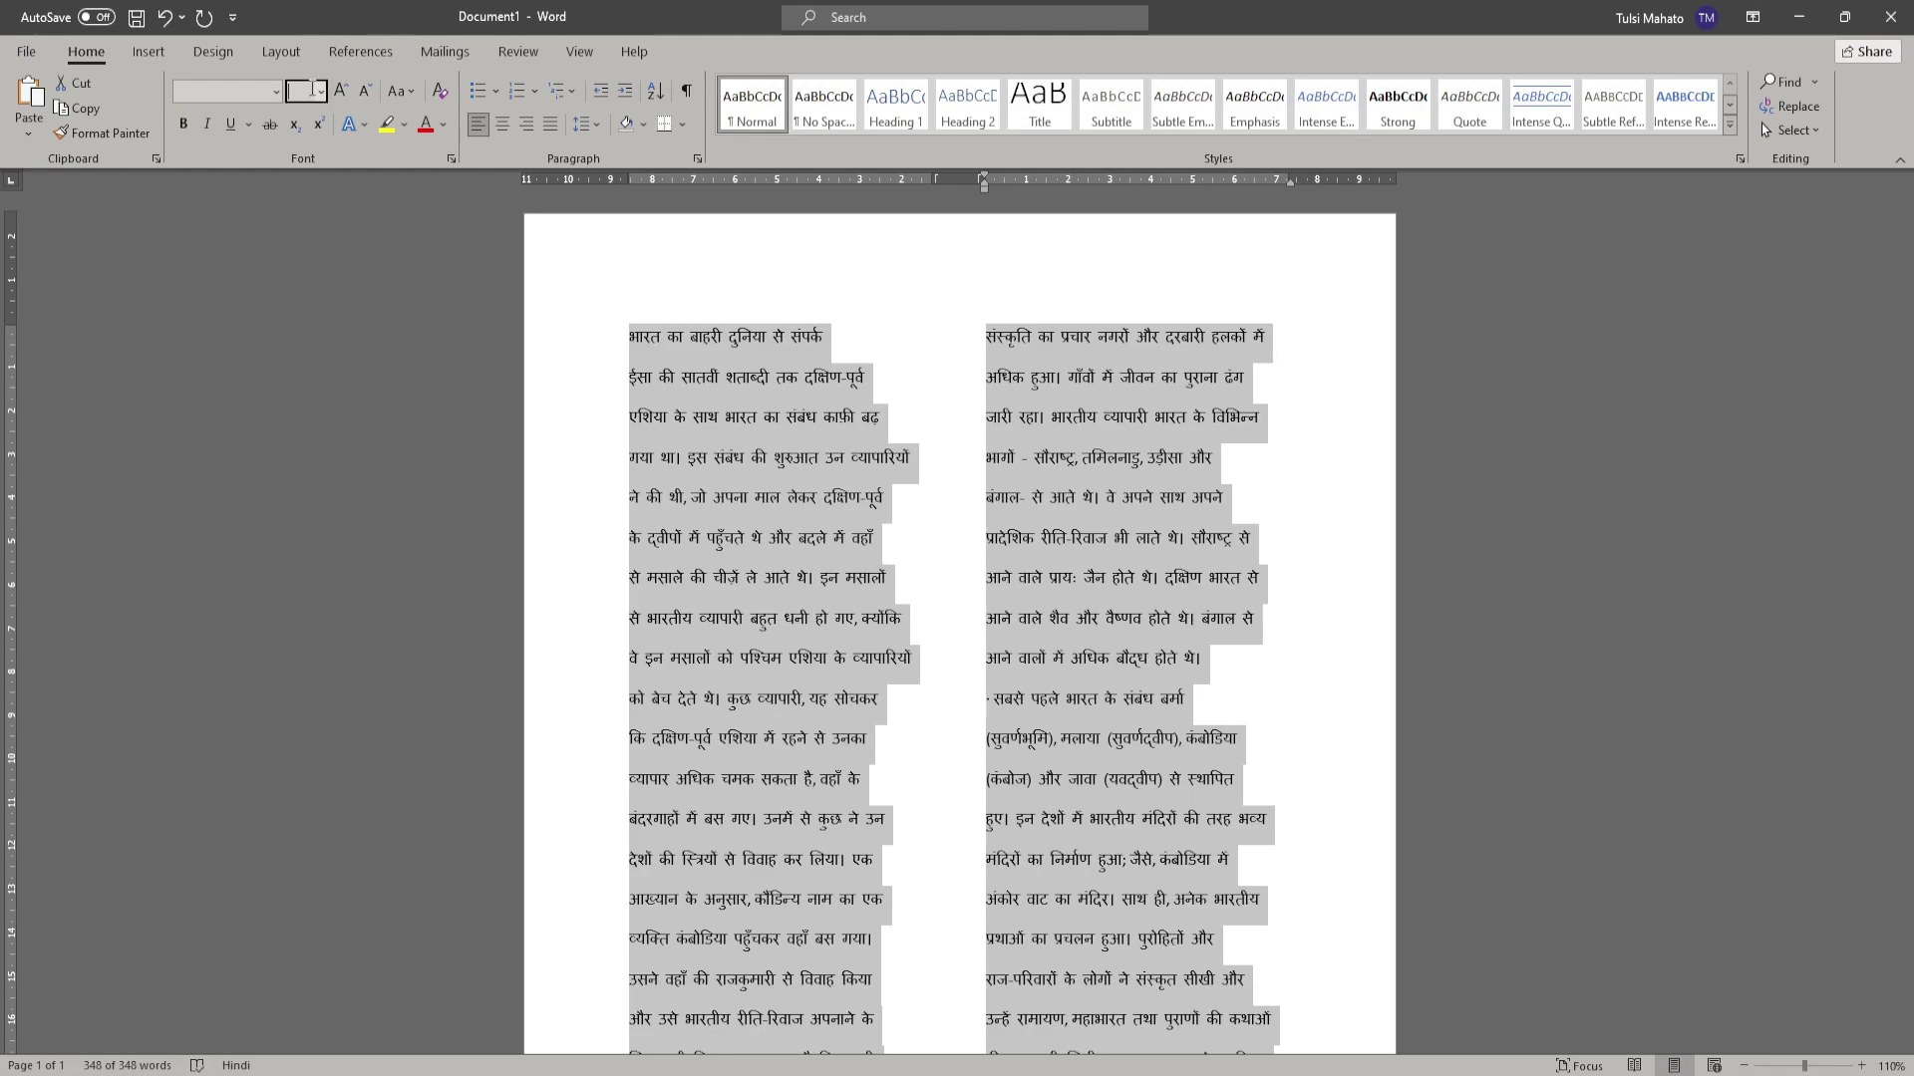
pyautogui.write('14')
pyautogui.press('Return')
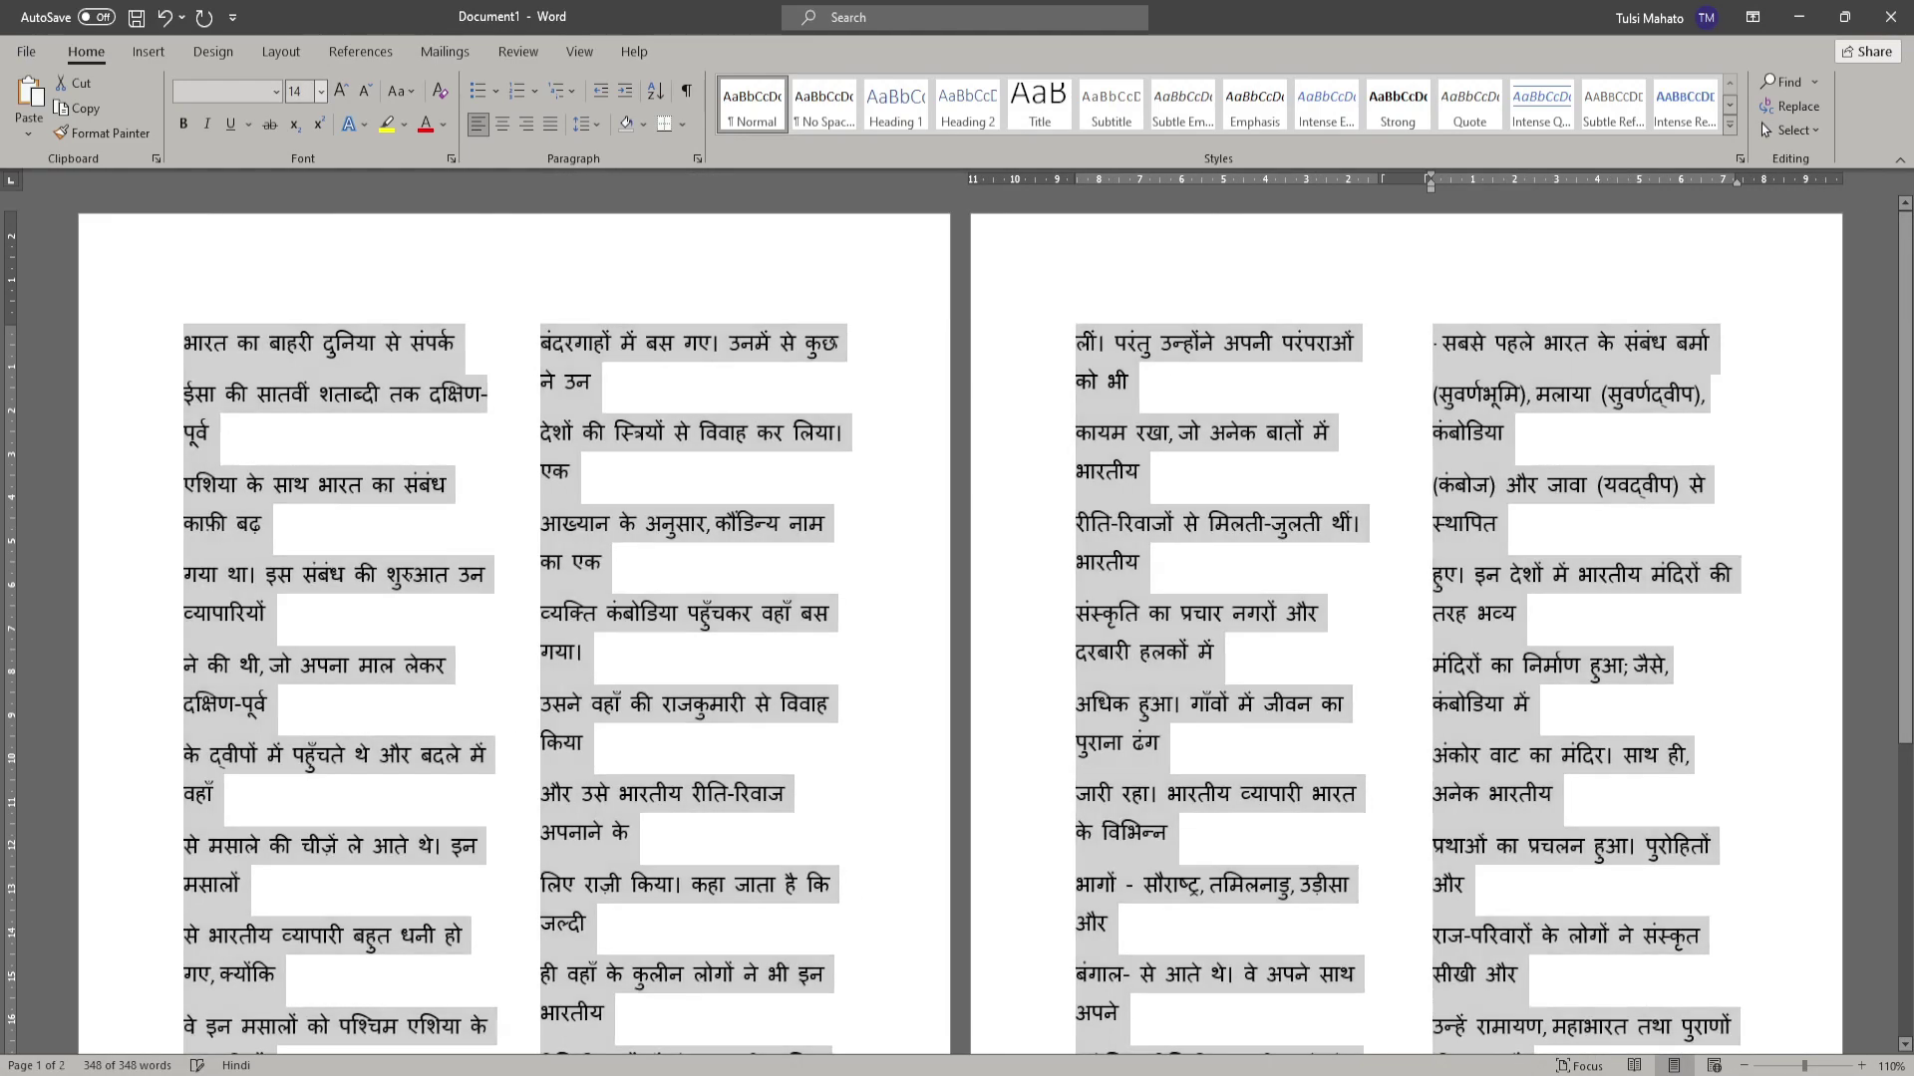
pyautogui.hotkey('ctrl', 'End')
pyautogui.scroll(-5, 632, 402)
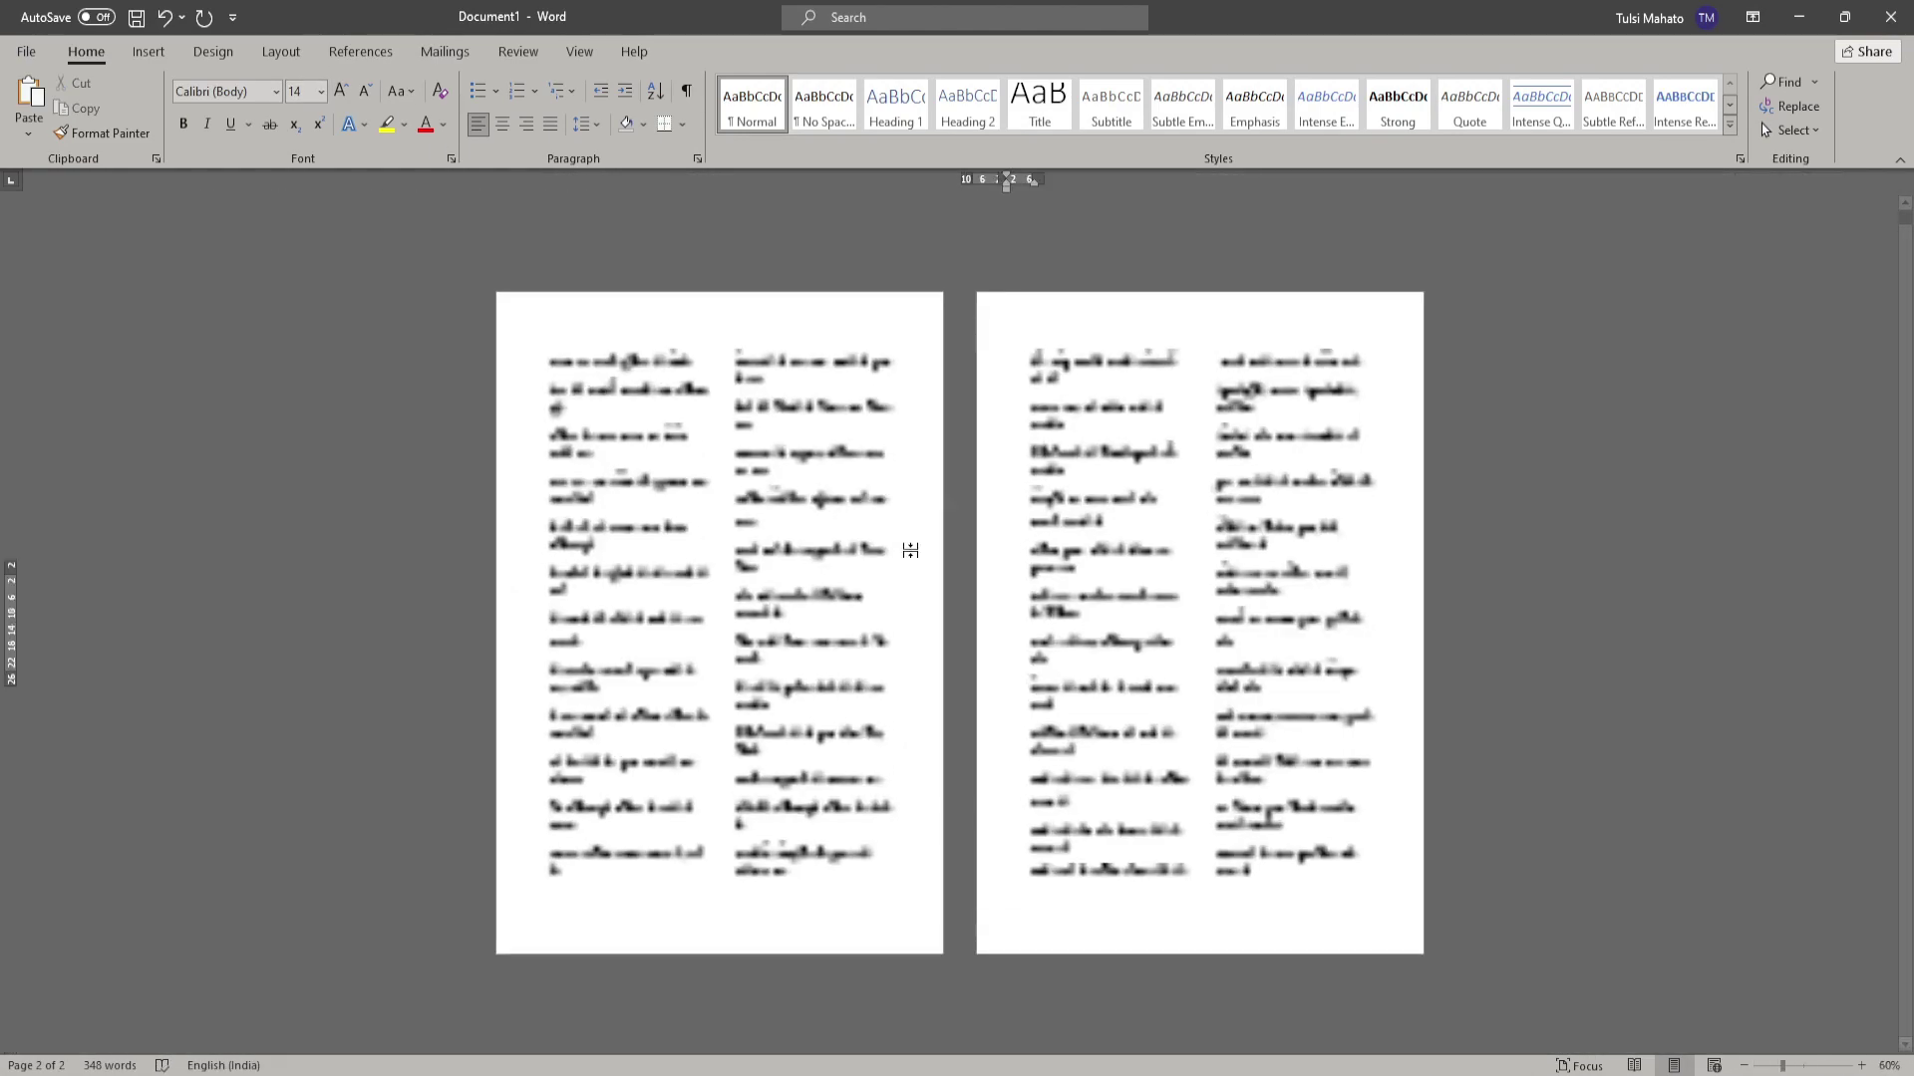
# Select the whole document again and reduce its font size to 10.
pyautogui.hotkey('ctrl', 'a')
pyautogui.hotkey('ctrl', '[')
pyautogui.hotkey('ctrl', '[')
pyautogui.hotkey('ctrl', '[')
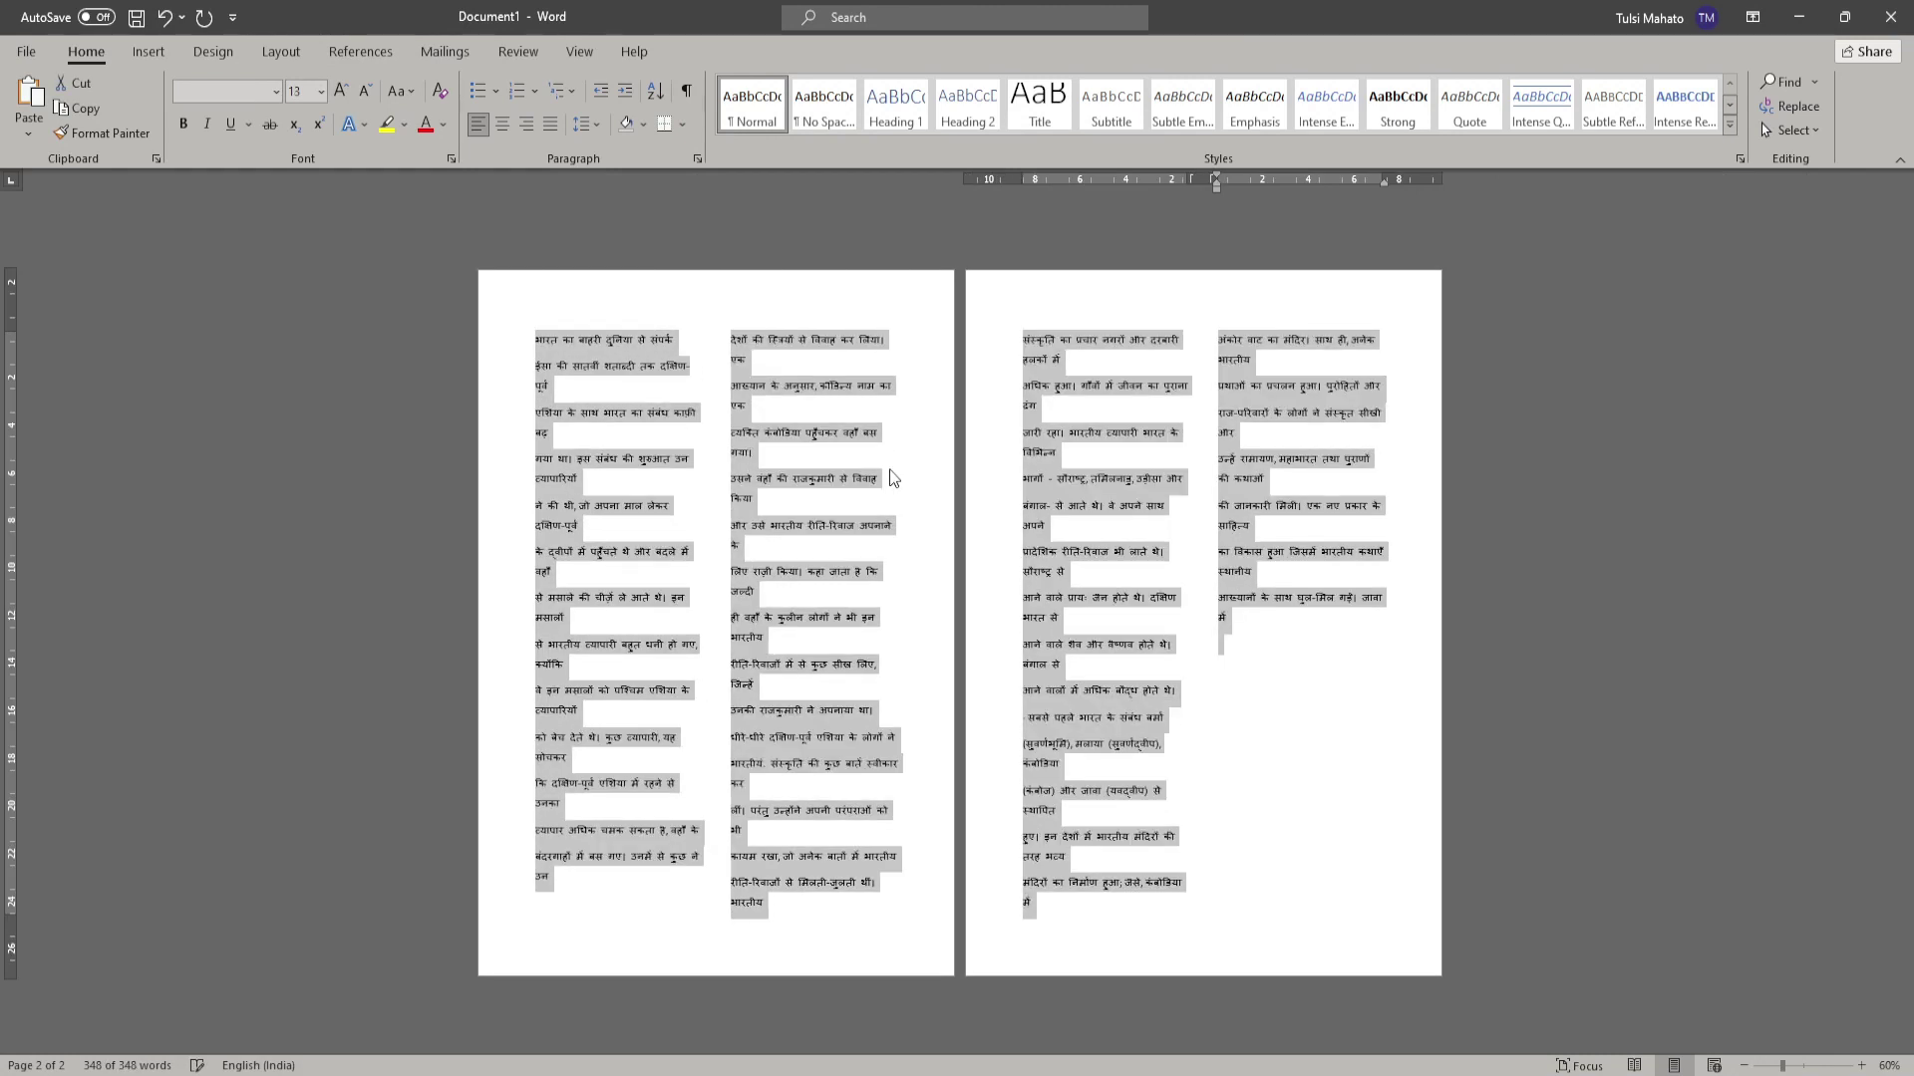
pyautogui.hotkey('ctrl', '[')
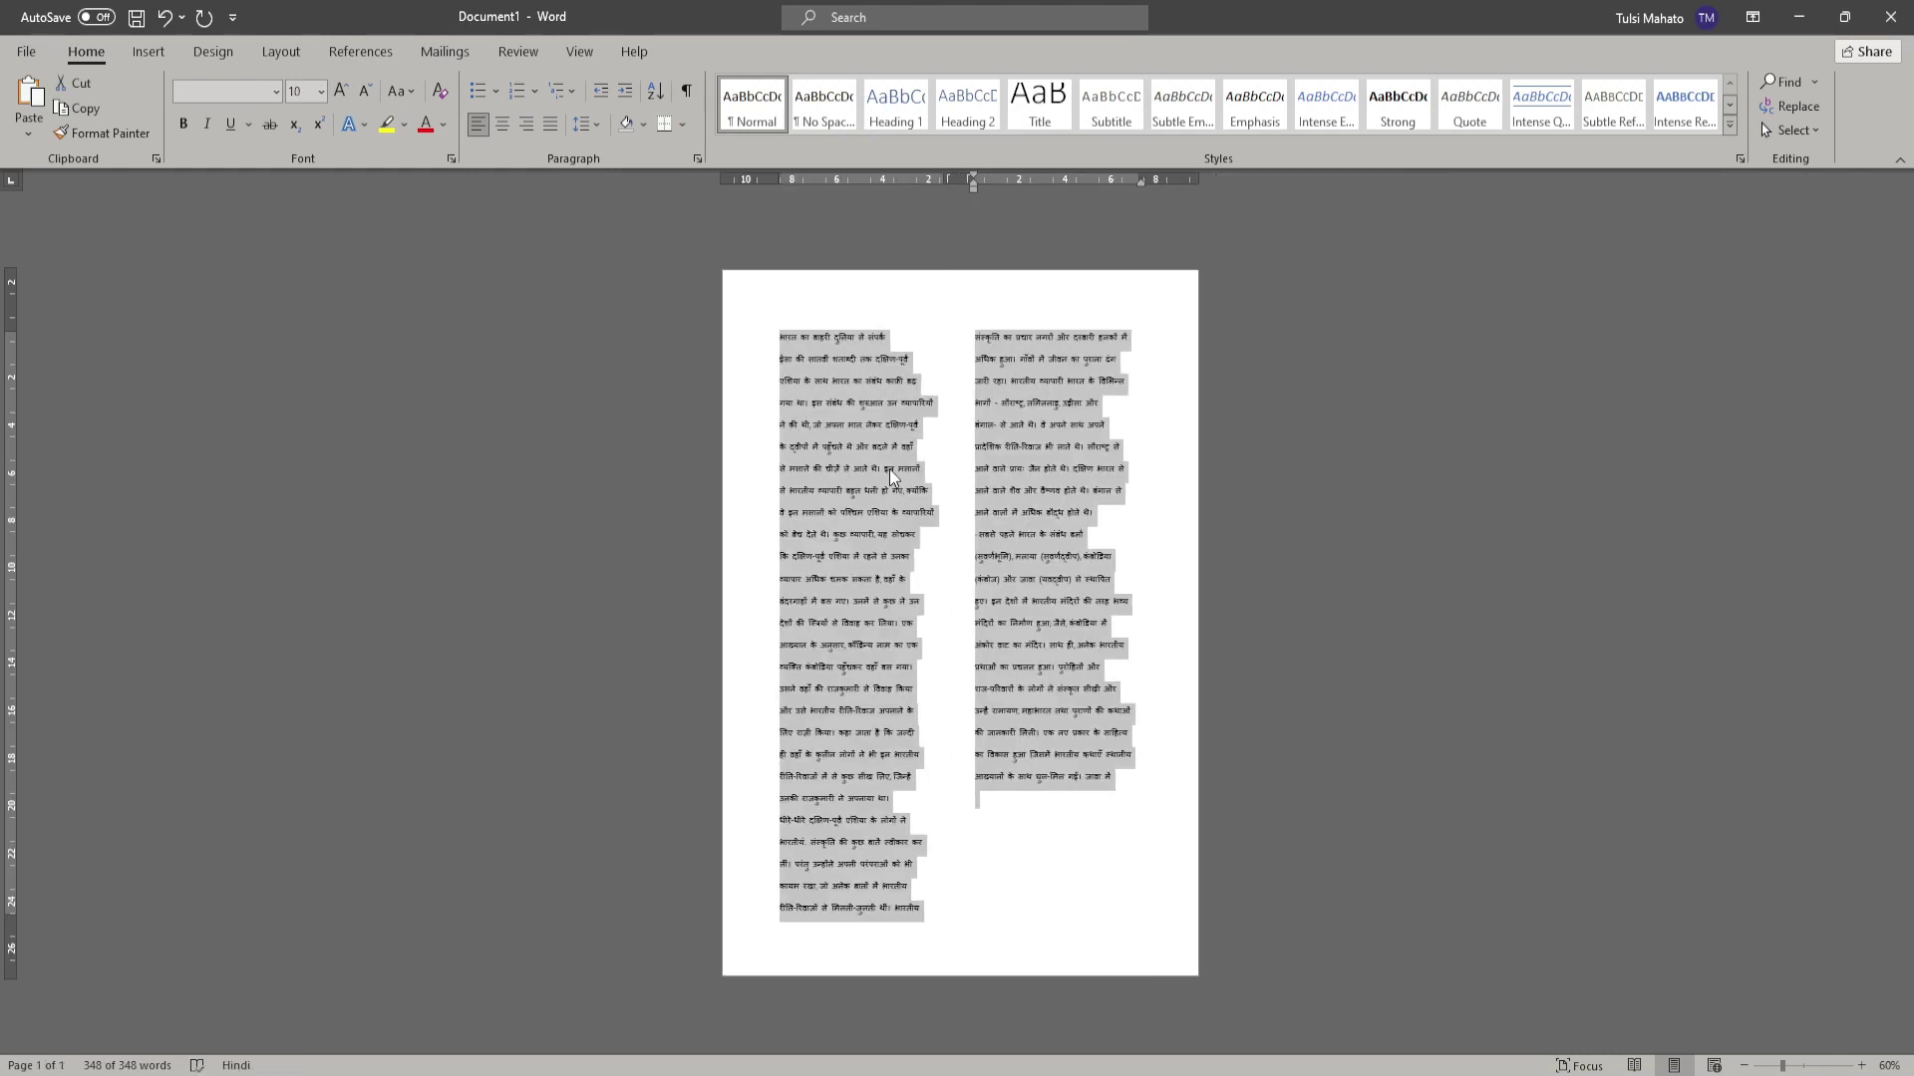
pyautogui.scroll(1, 890, 476)
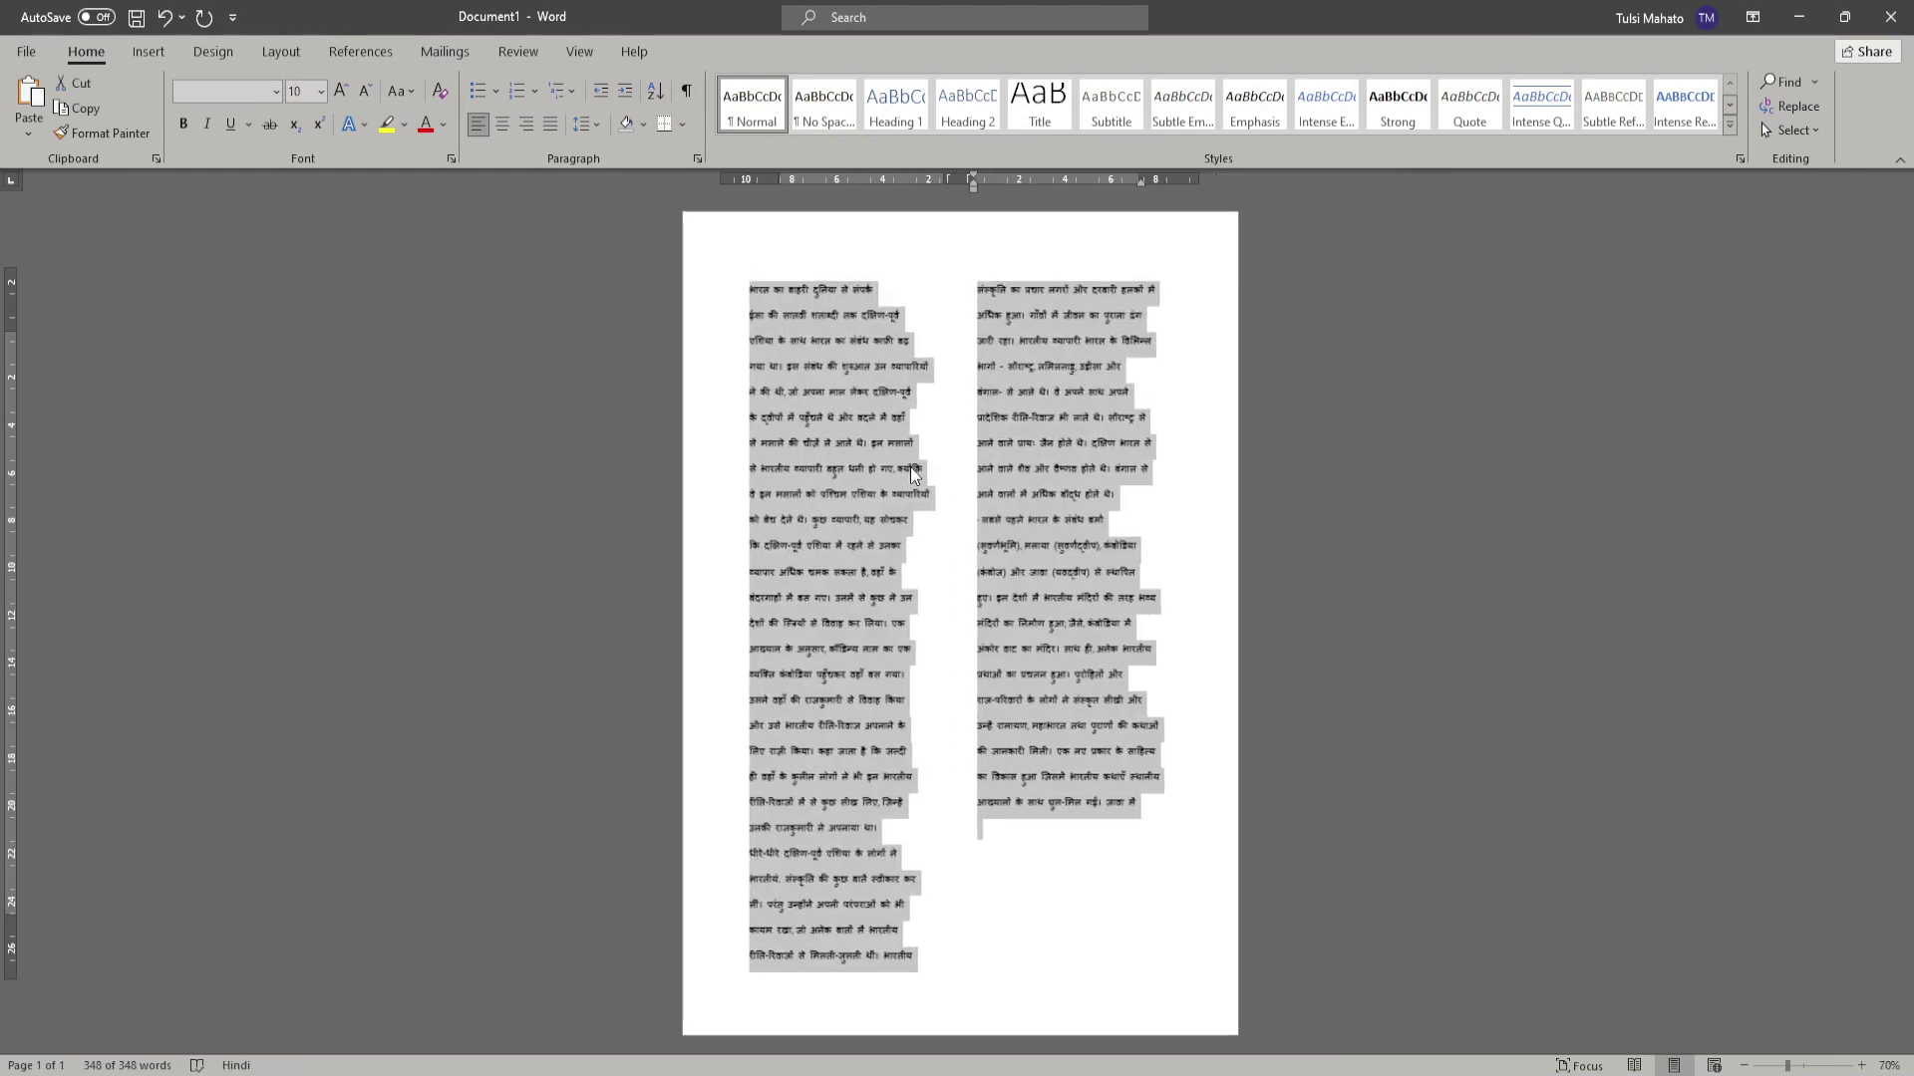
# Stop the screen recording and play back the captured clip in Snipping Tool.
pyautogui.click(891, 31)
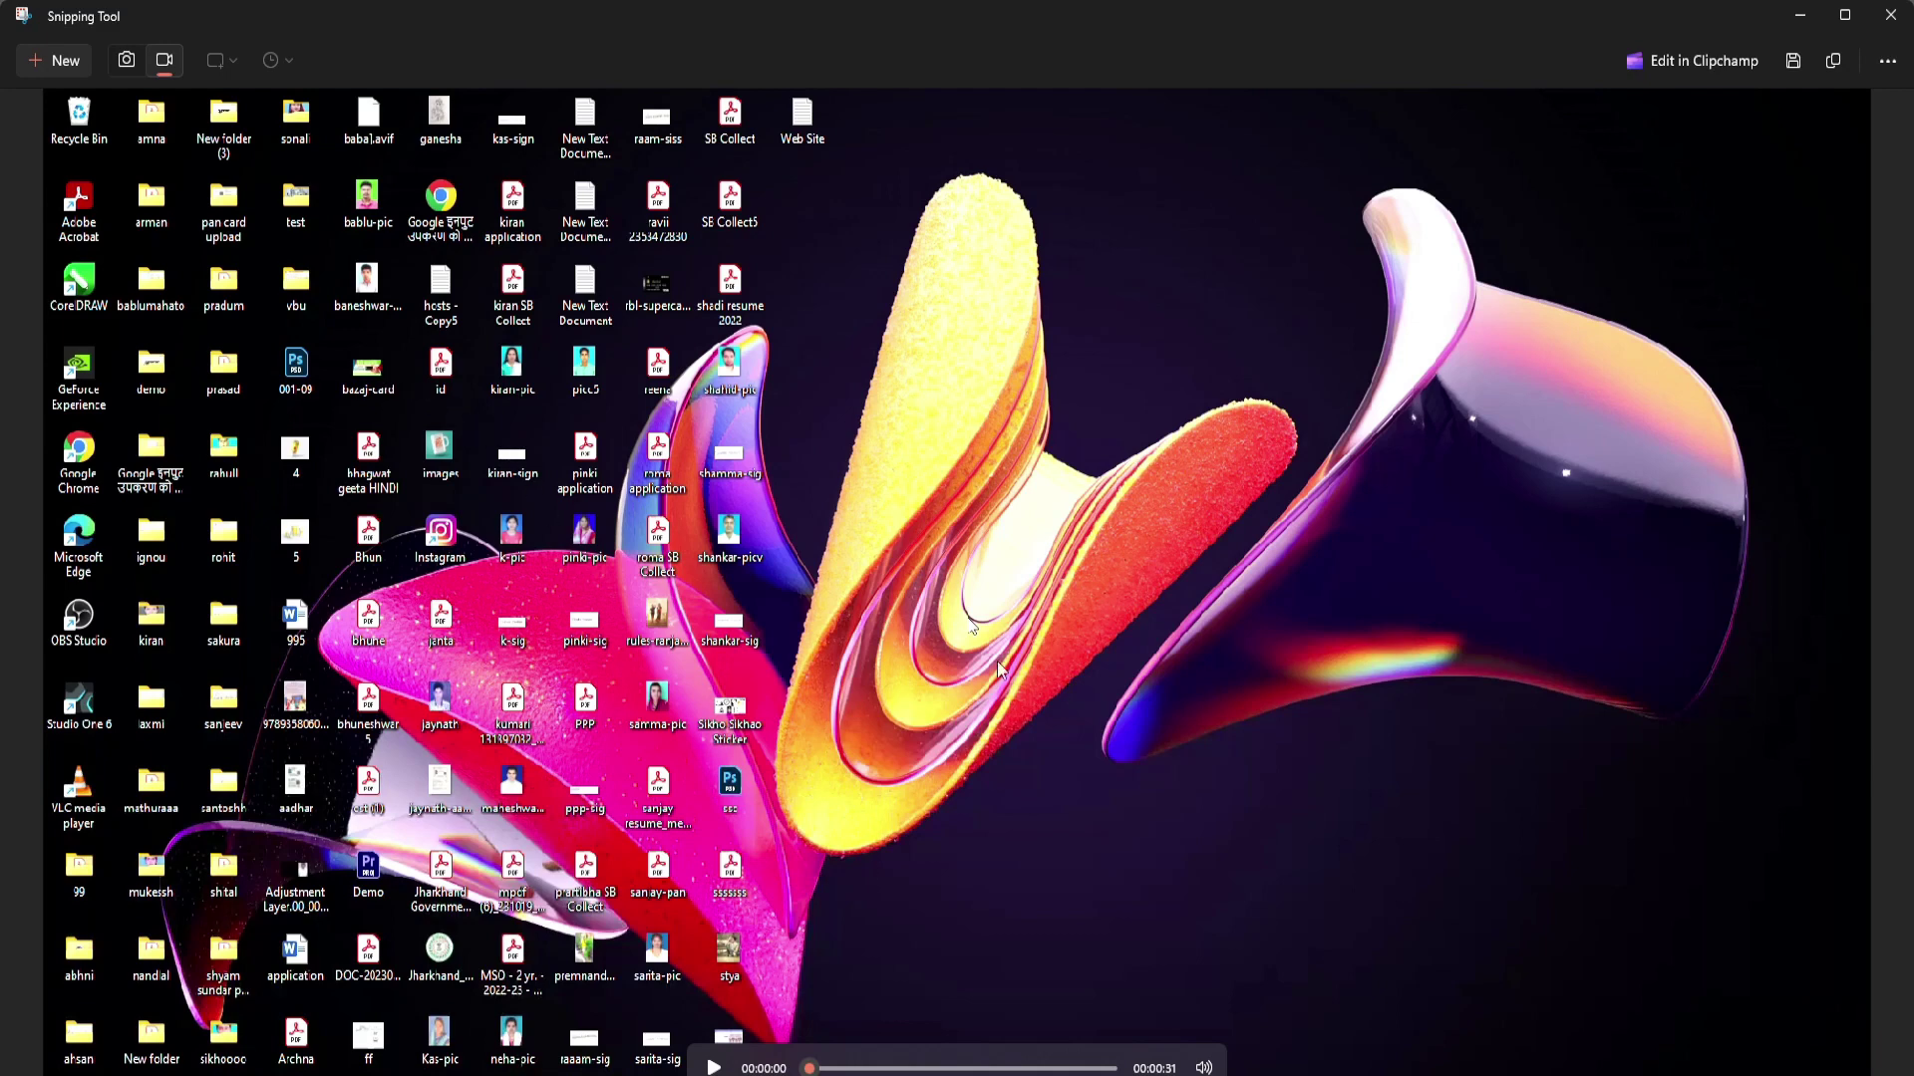
pyautogui.click(712, 1069)
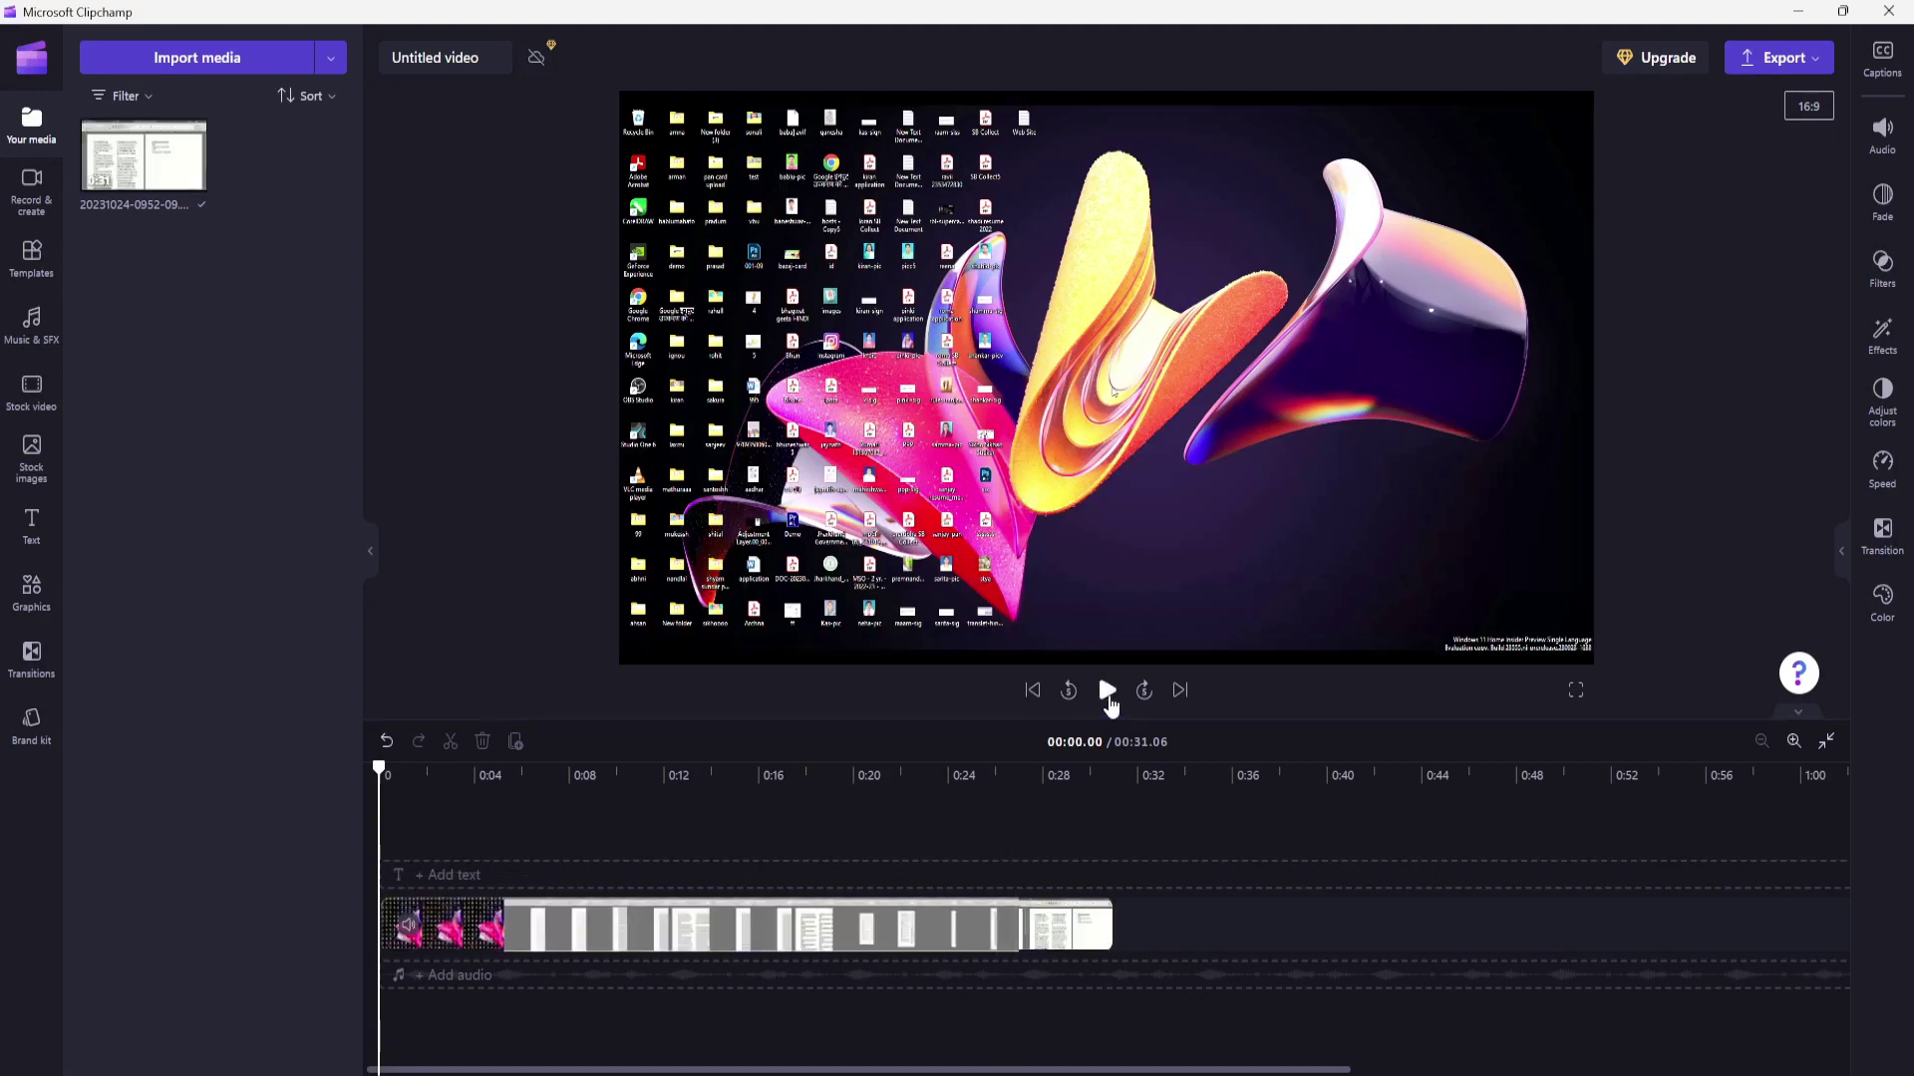
# Preview the recording in Clipchamp and add the free music track In the sky to the timeline.
pyautogui.click(1110, 698)
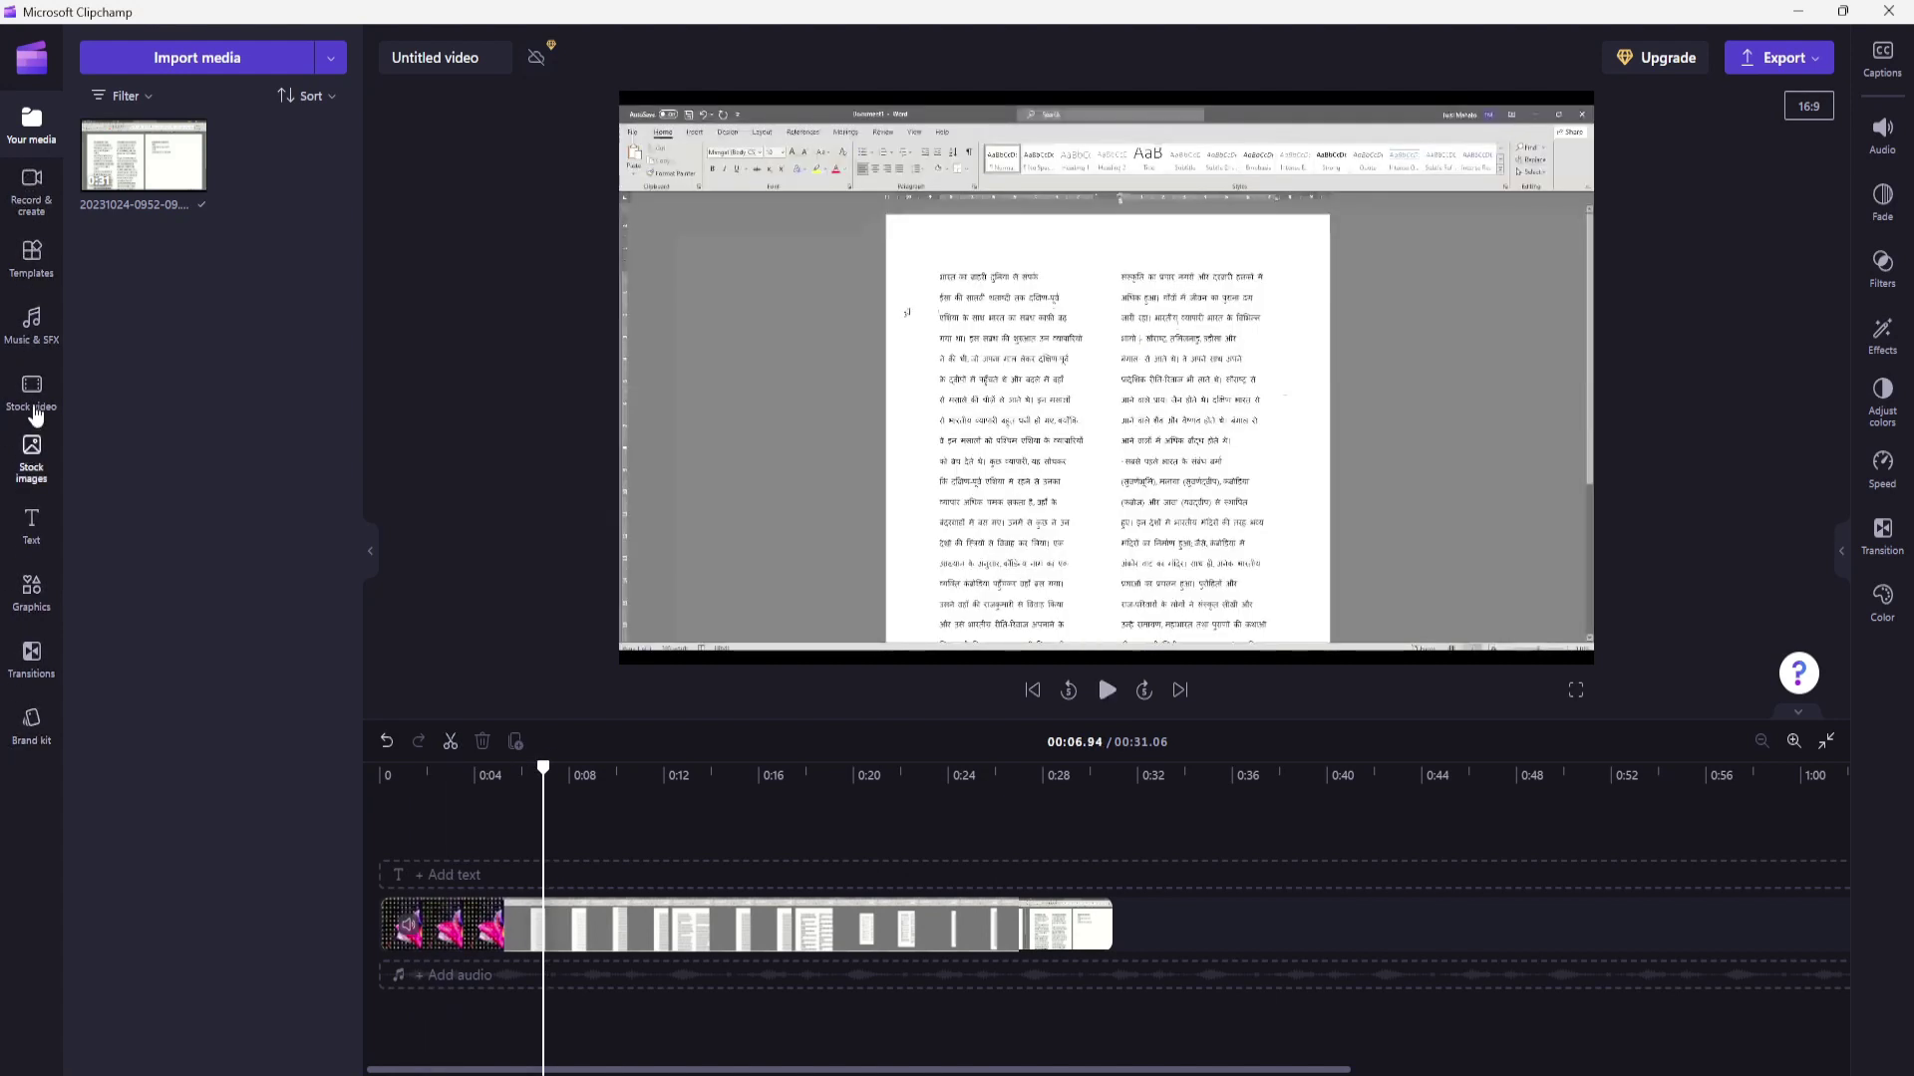
pyautogui.click(40, 342)
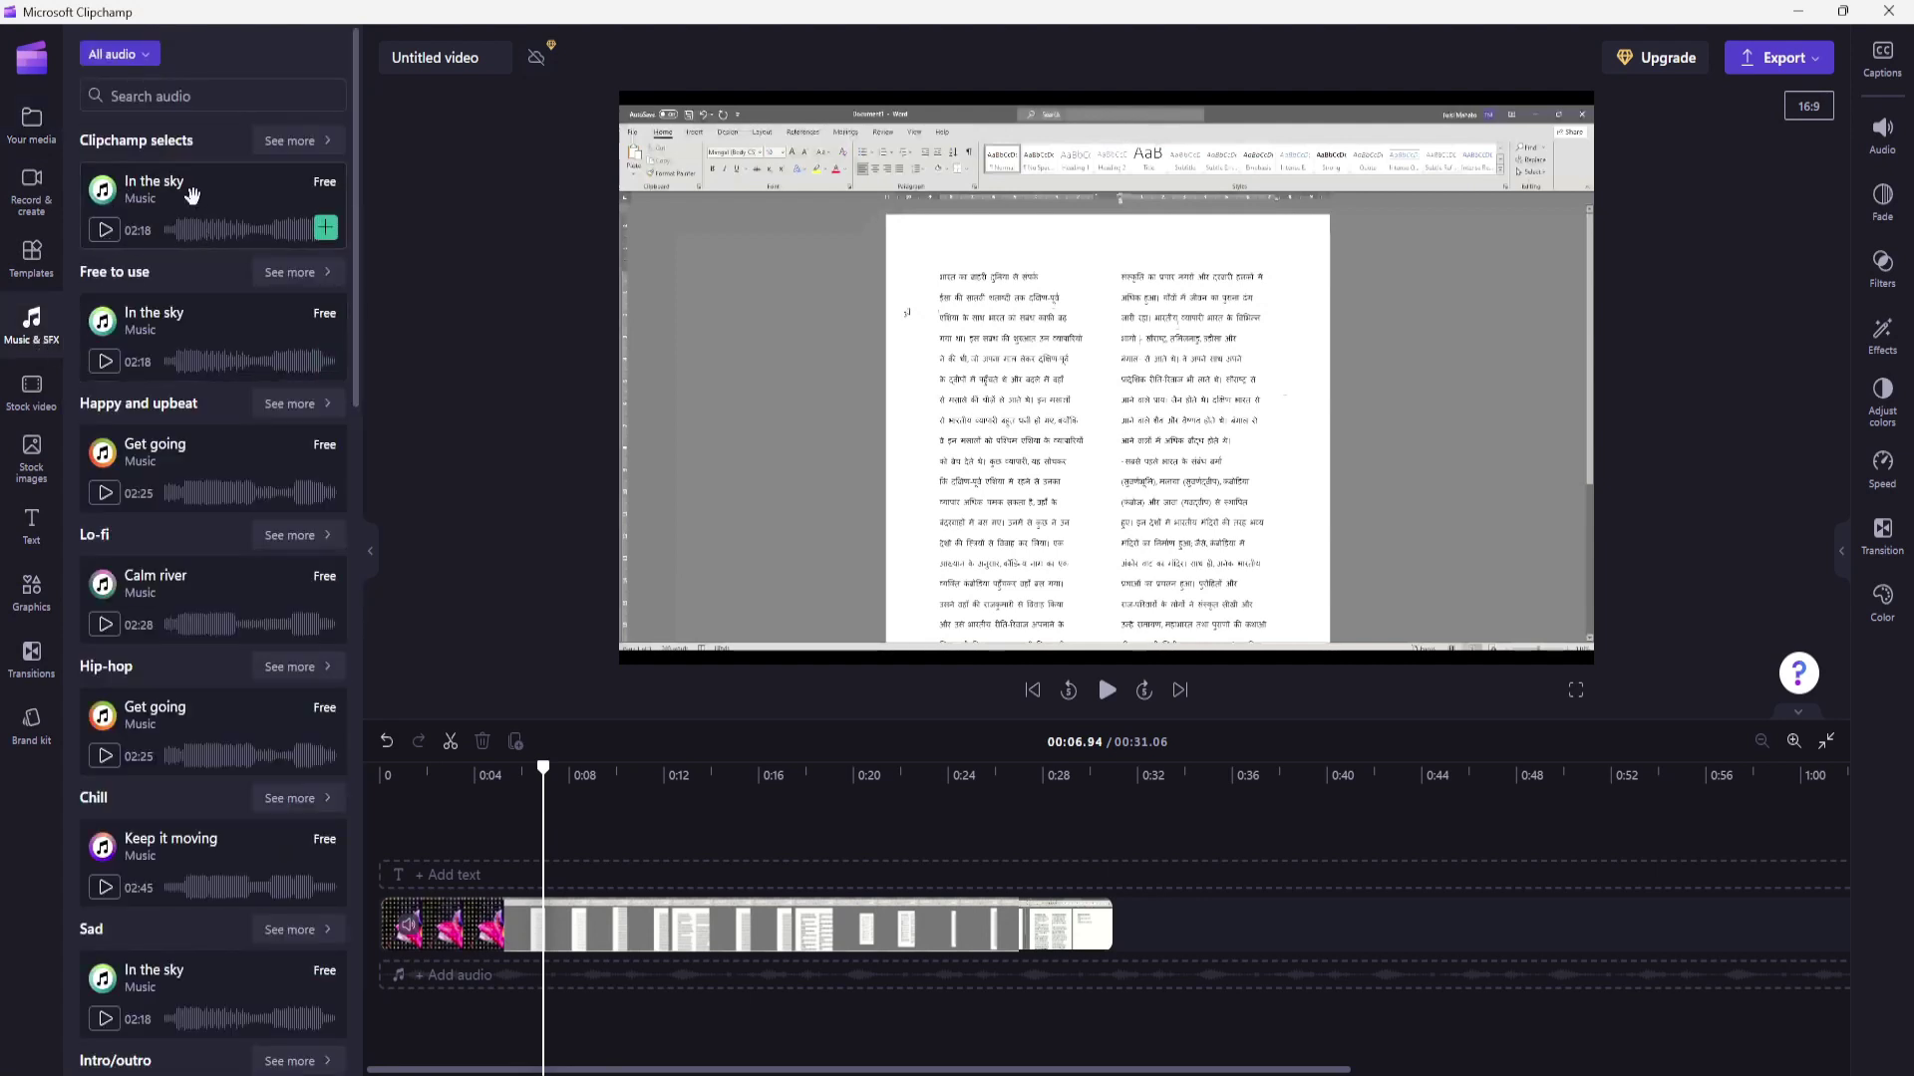
pyautogui.click(326, 228)
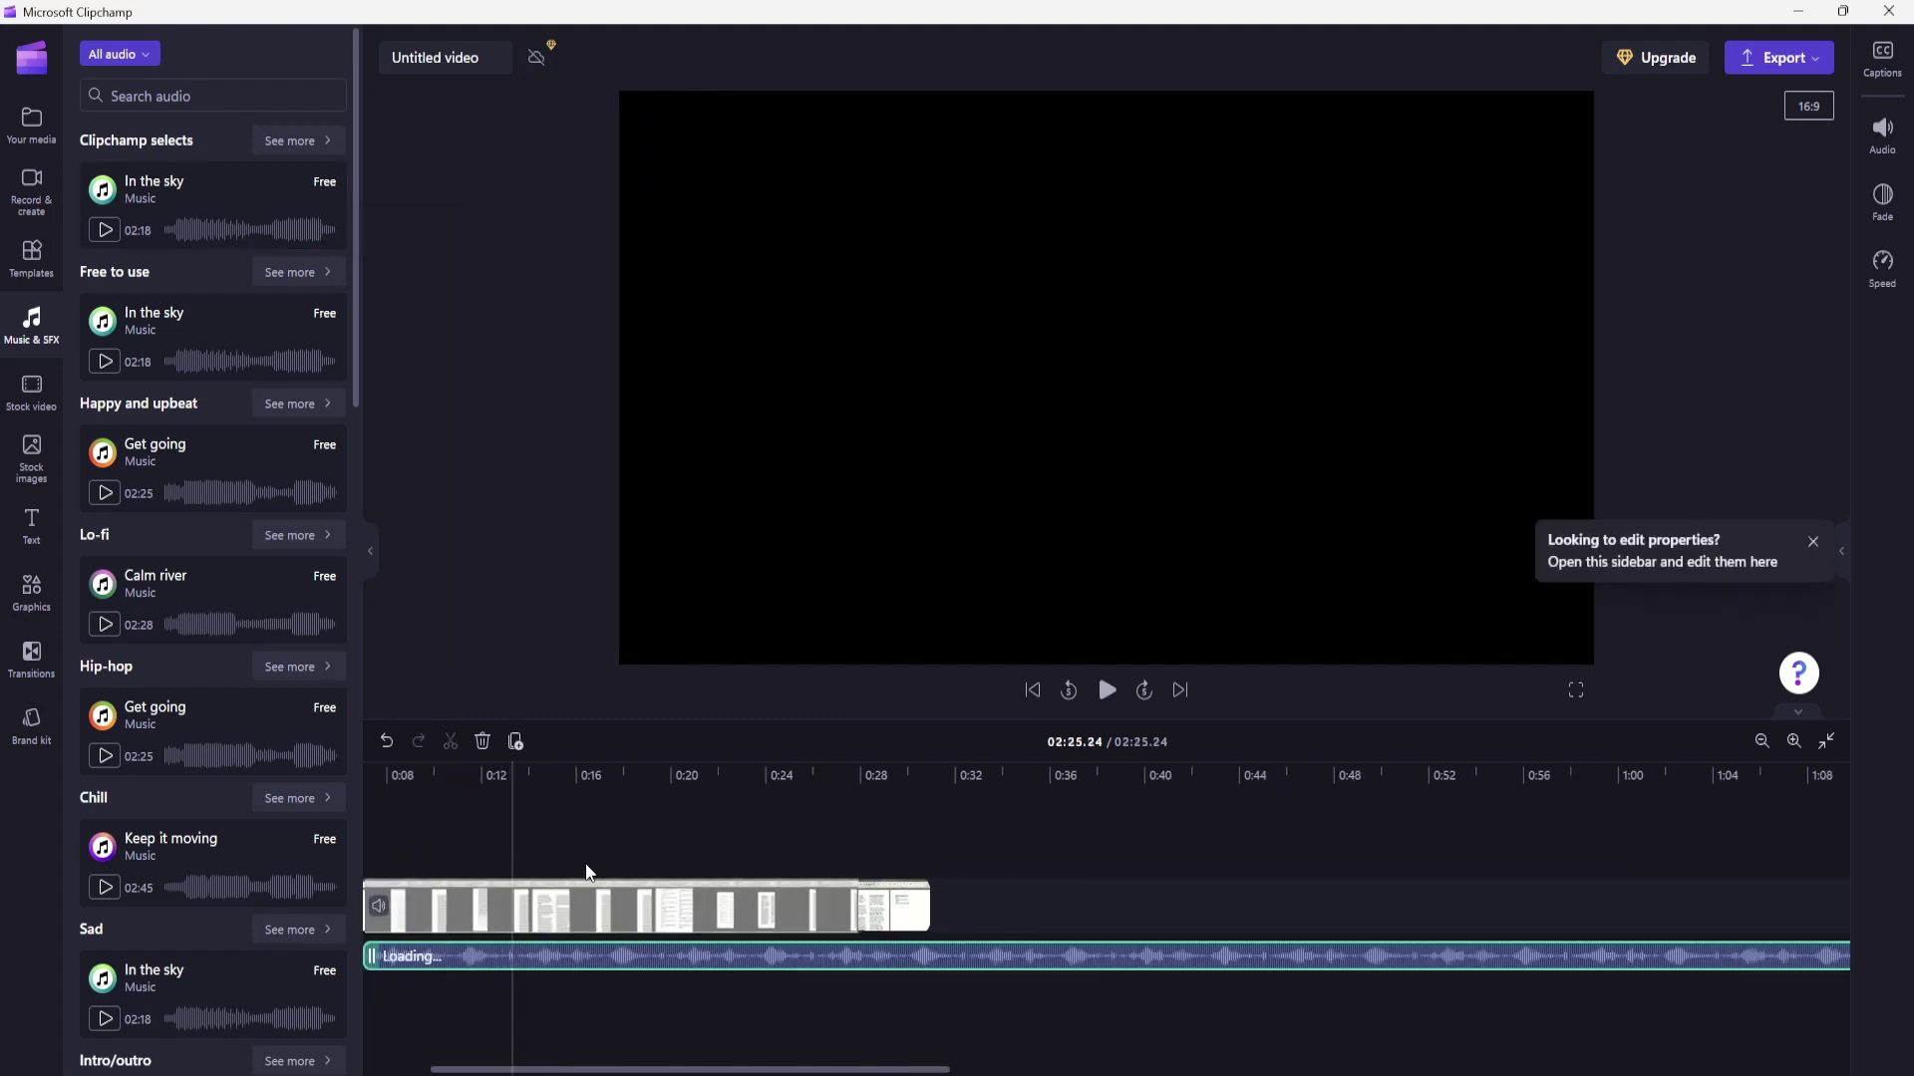
pyautogui.click(936, 798)
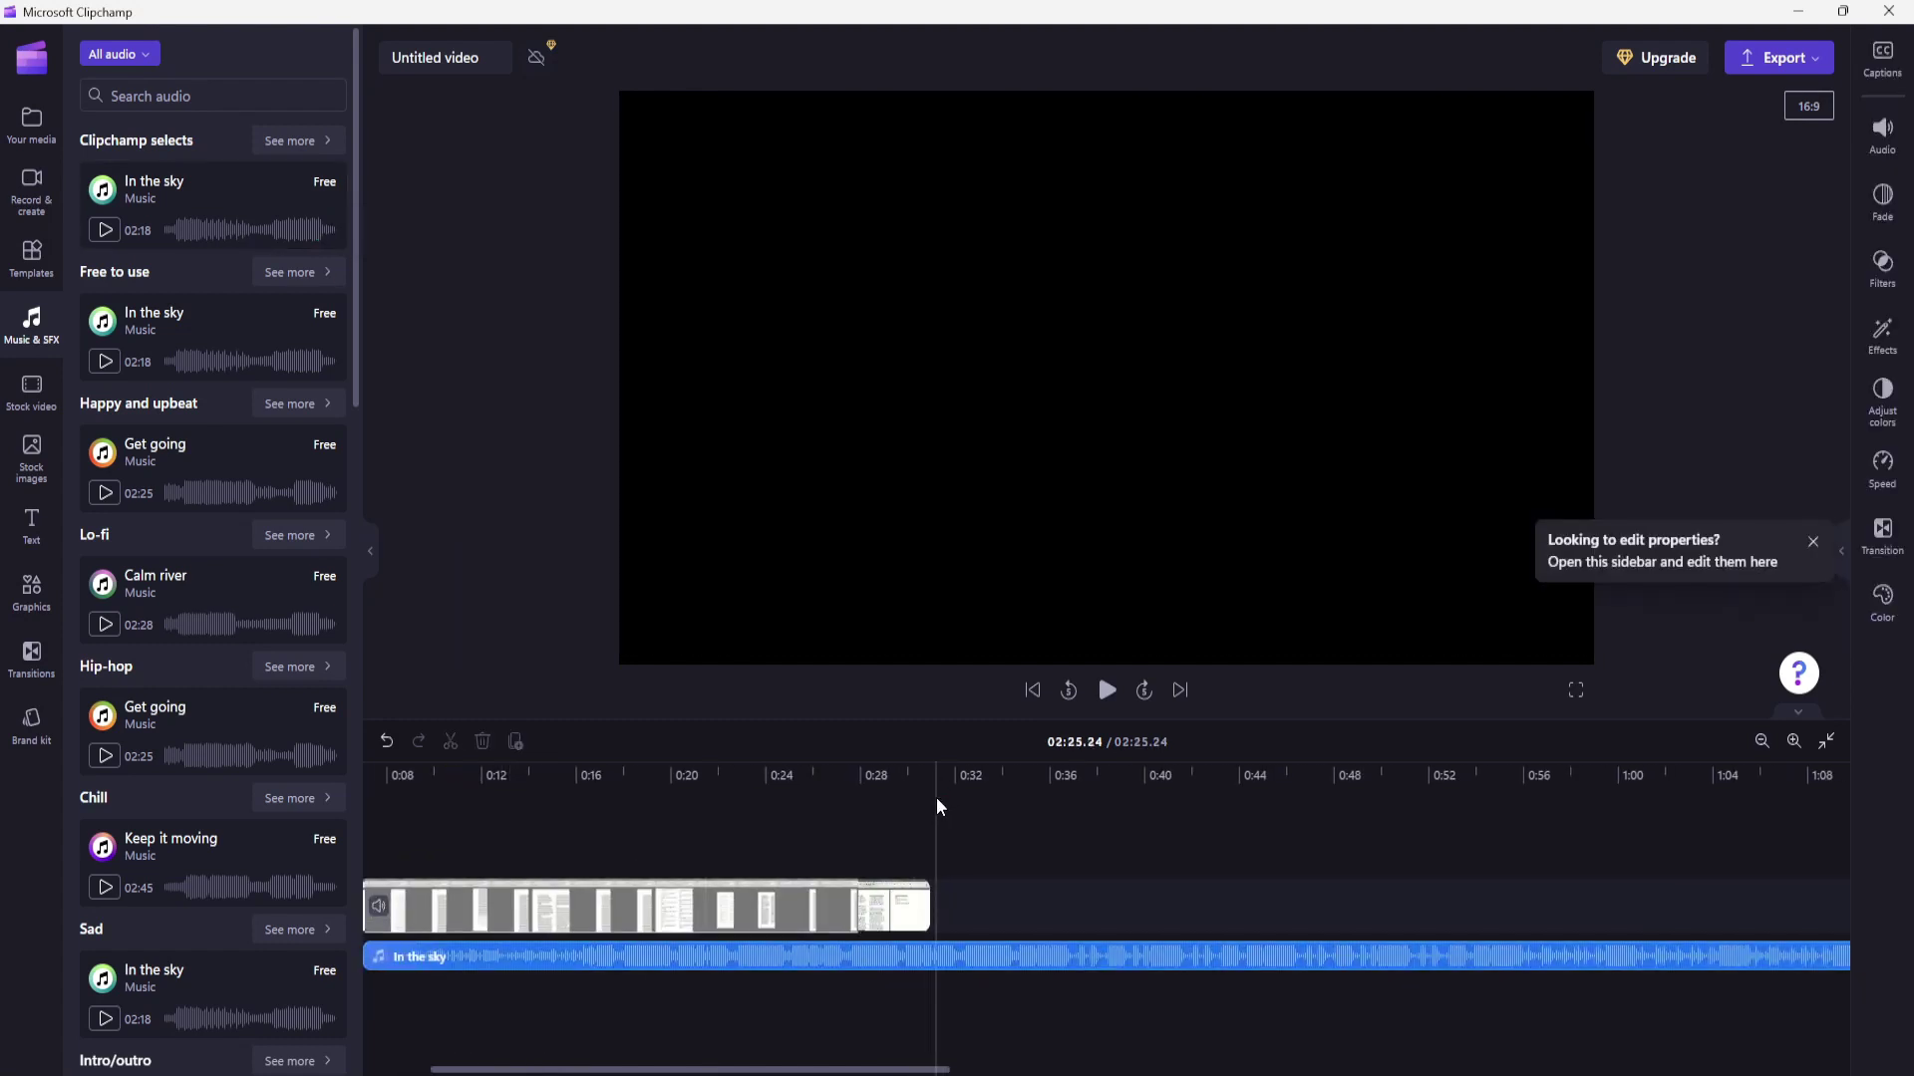
# Split the In the sky music at the end of the video clip, delete the excess part, and preview the ending.
pyautogui.click(954, 959)
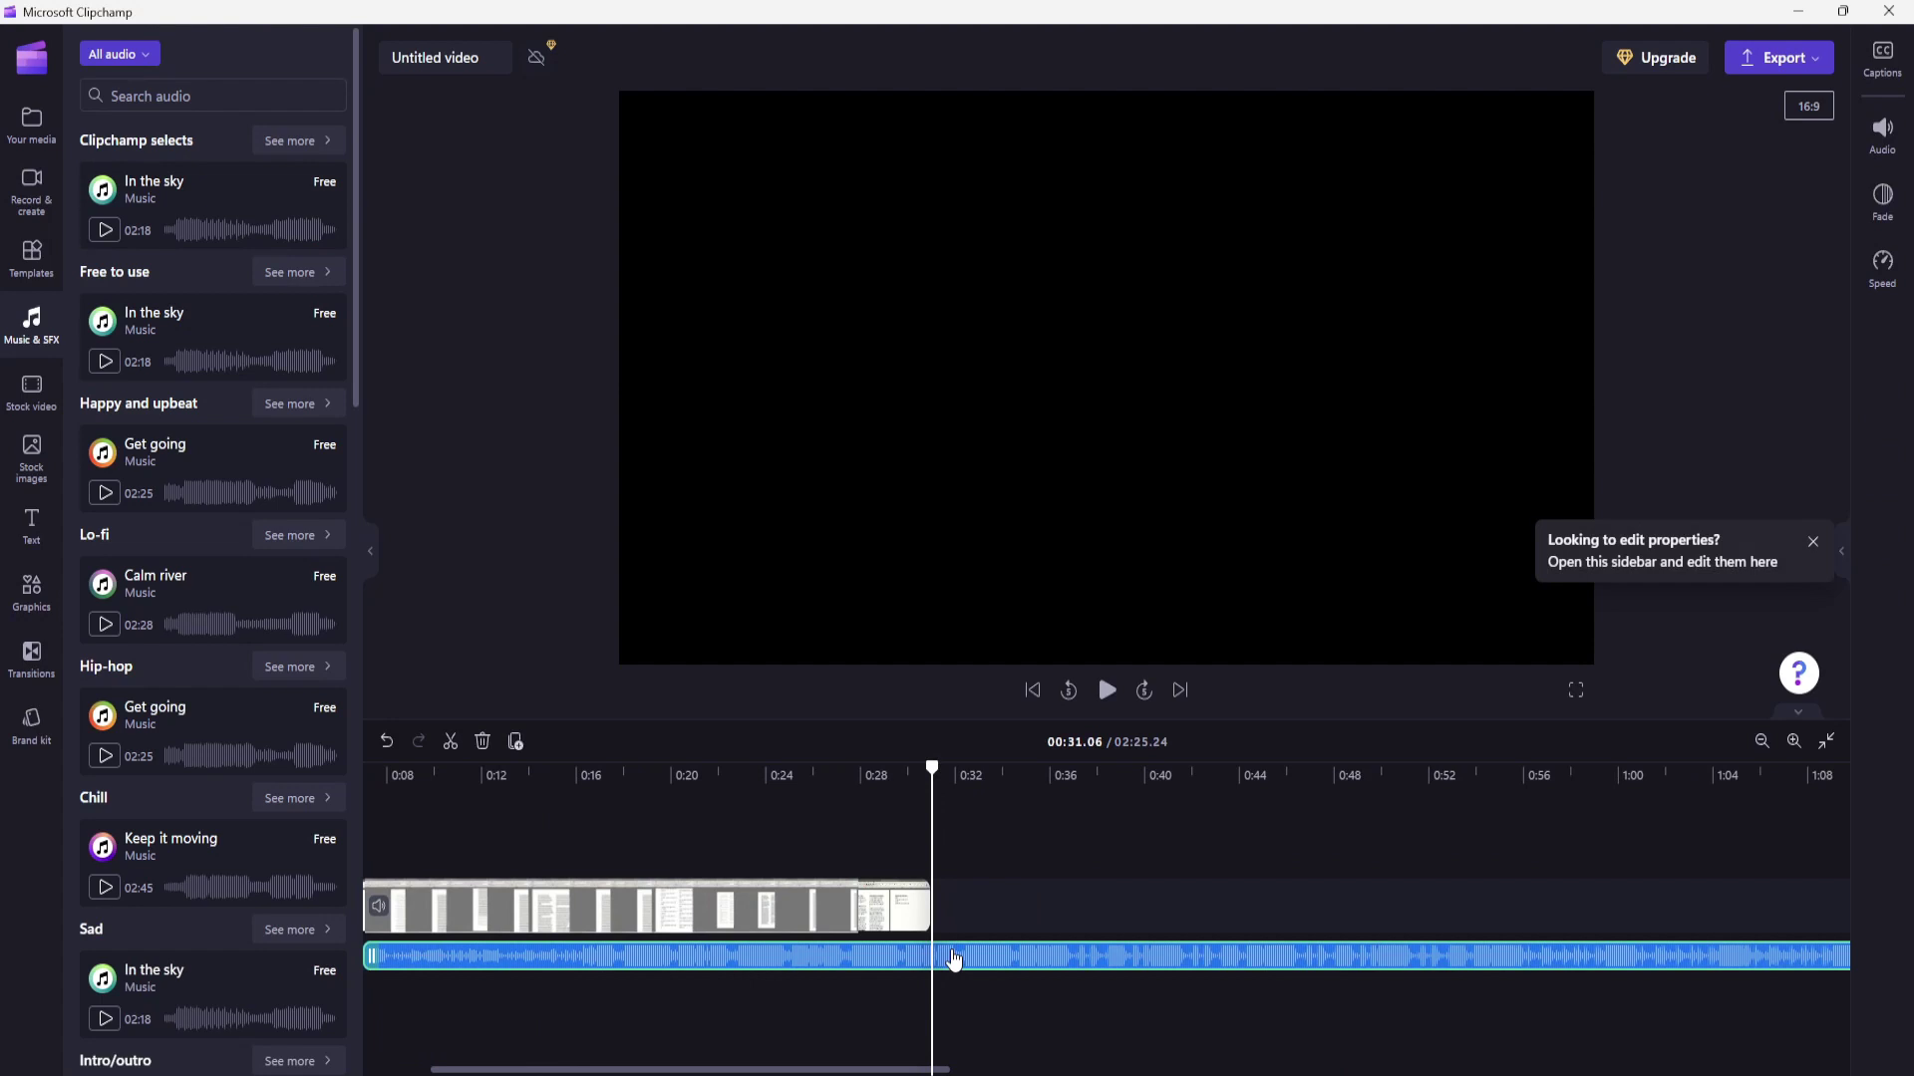
pyautogui.click(455, 742)
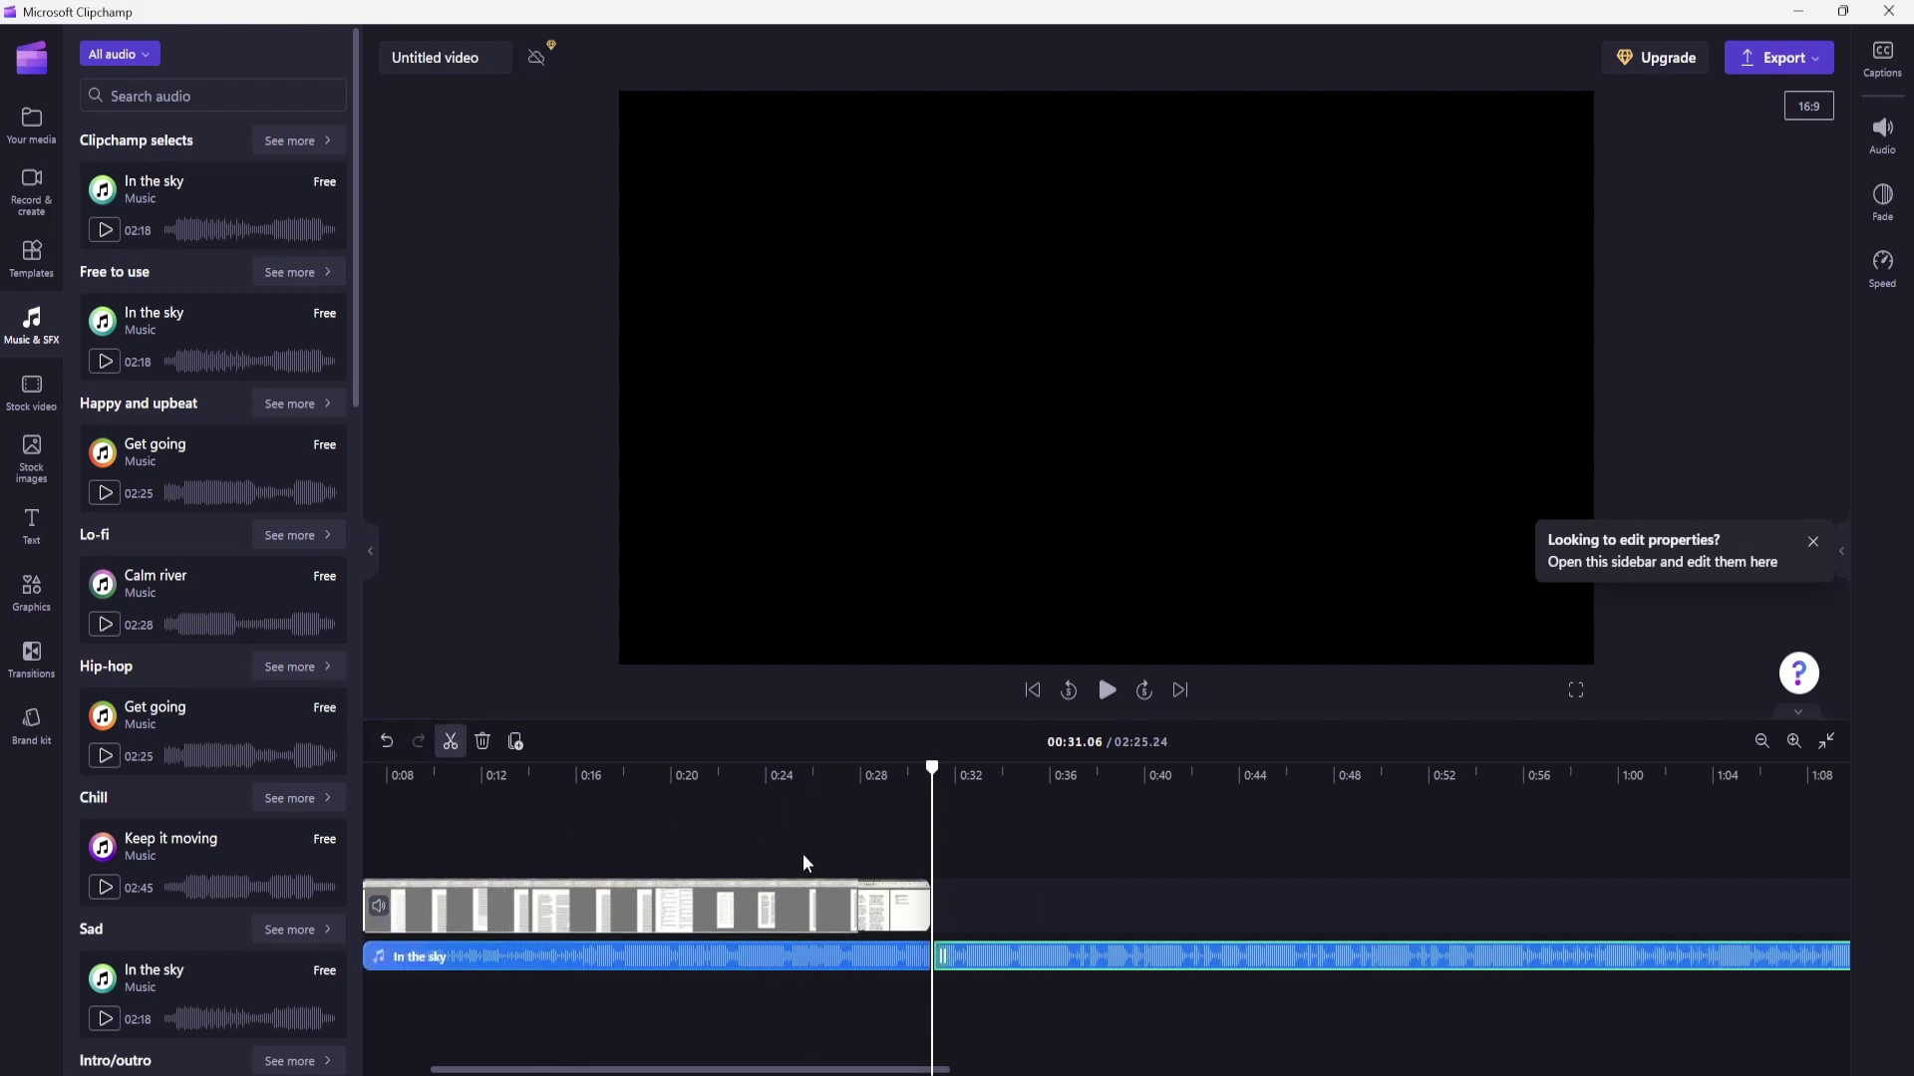
pyautogui.press('Delete')
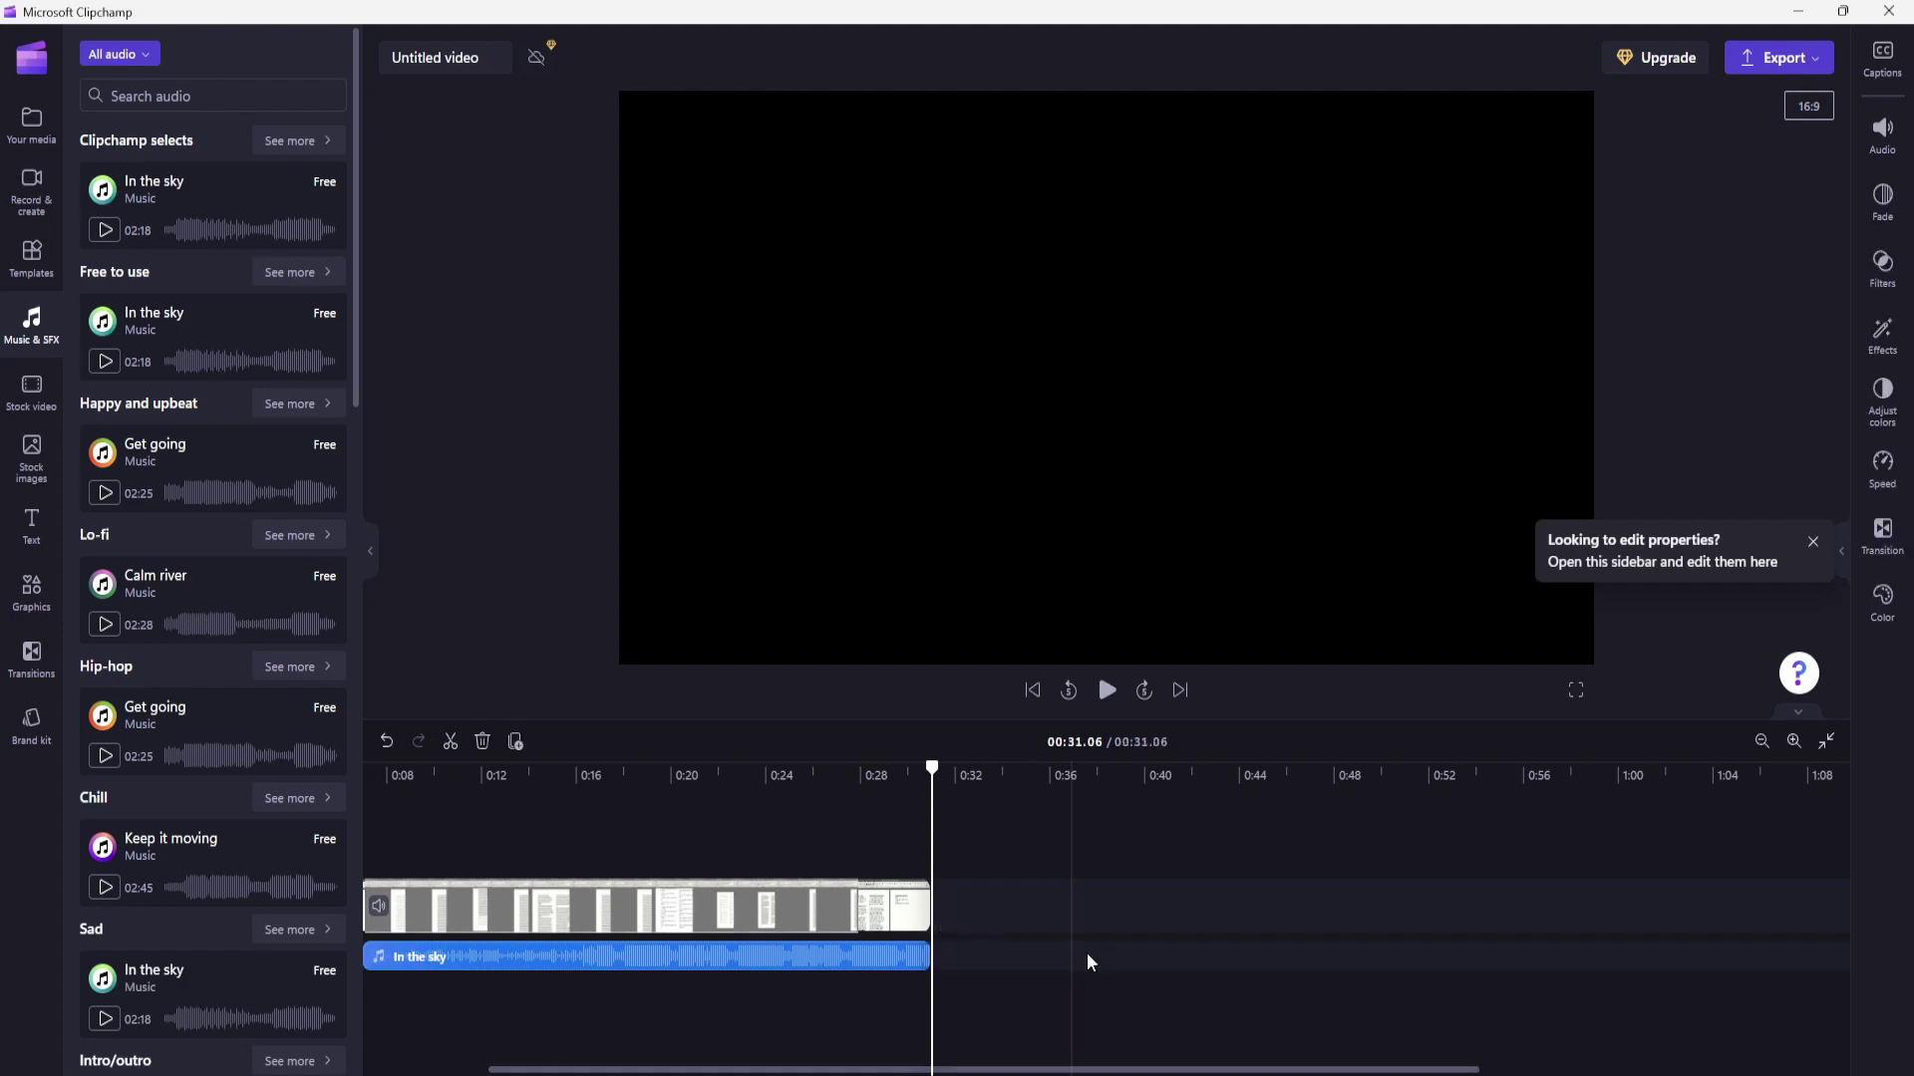
pyautogui.click(795, 773)
pyautogui.press('space')
pyautogui.press('space')
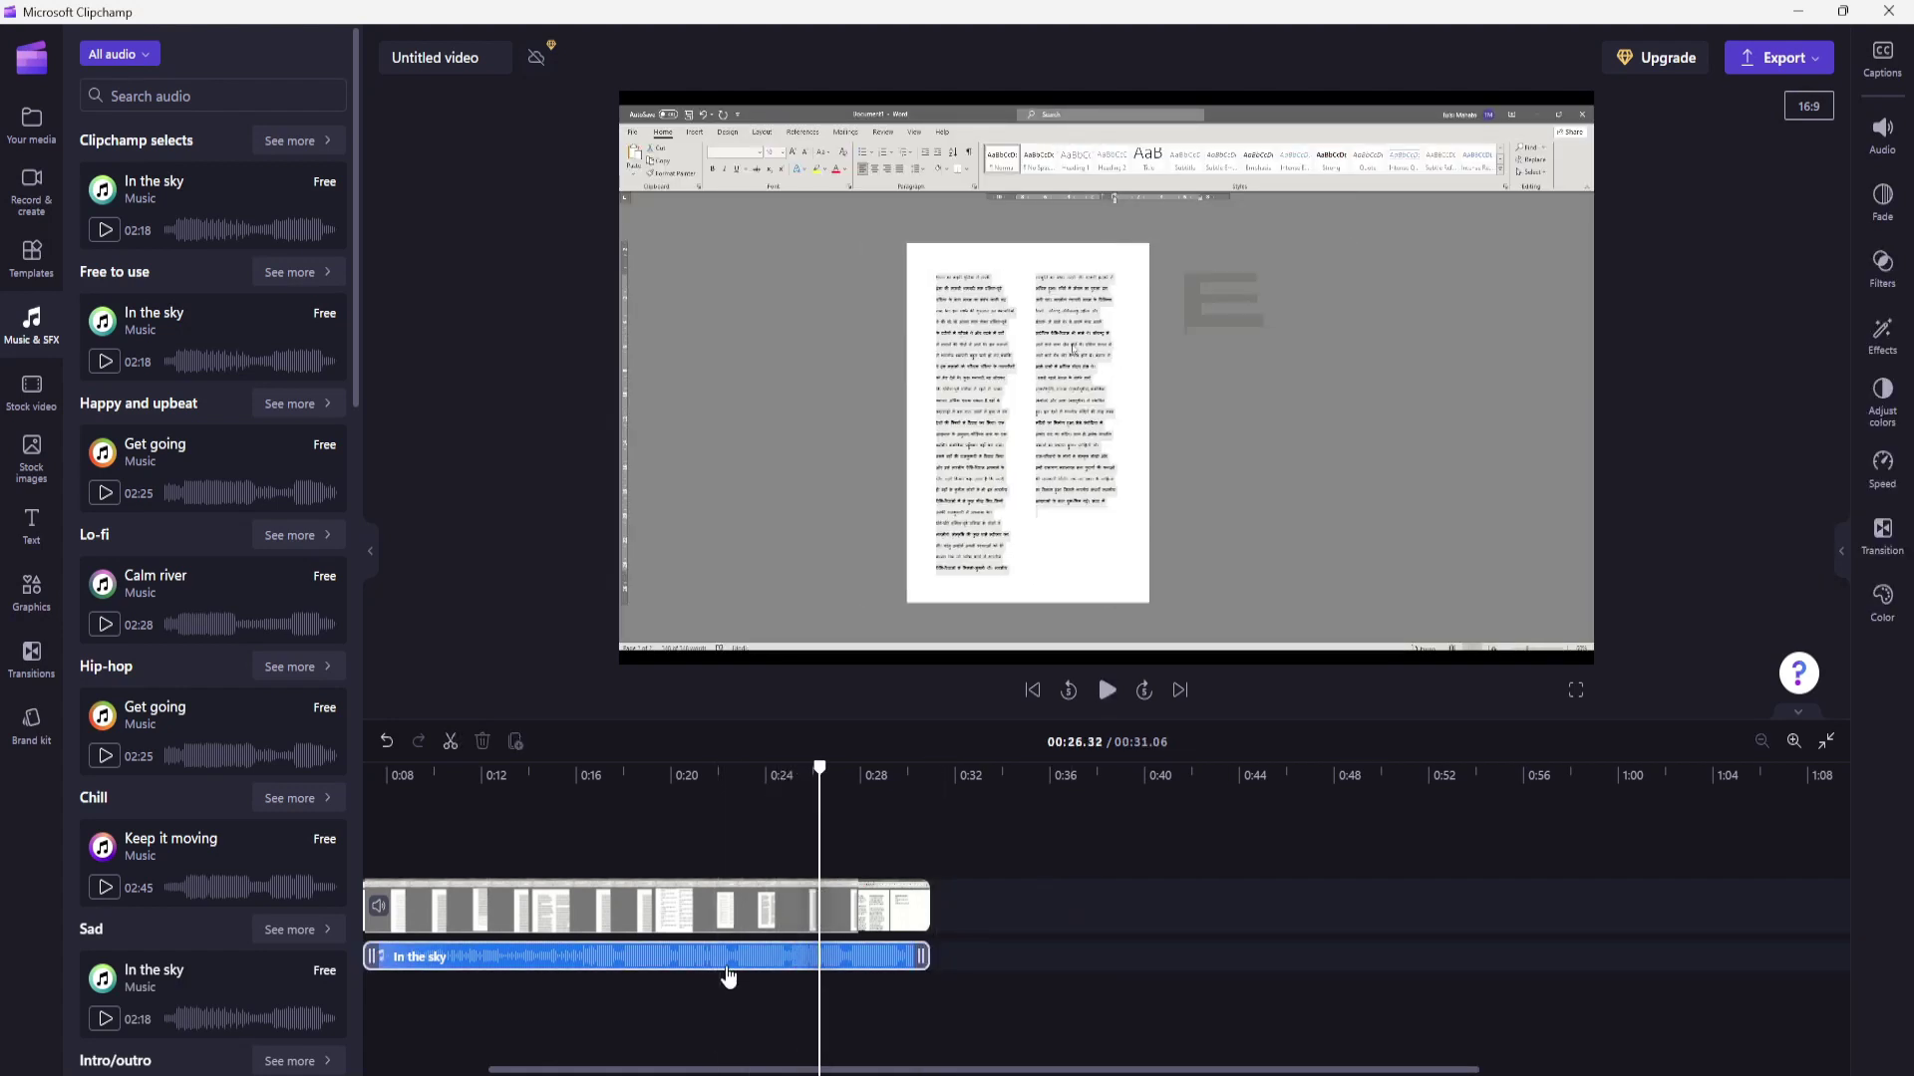
# Lower the In the sky music volume to 23% and play back part of the video to check it.
pyautogui.click(735, 957)
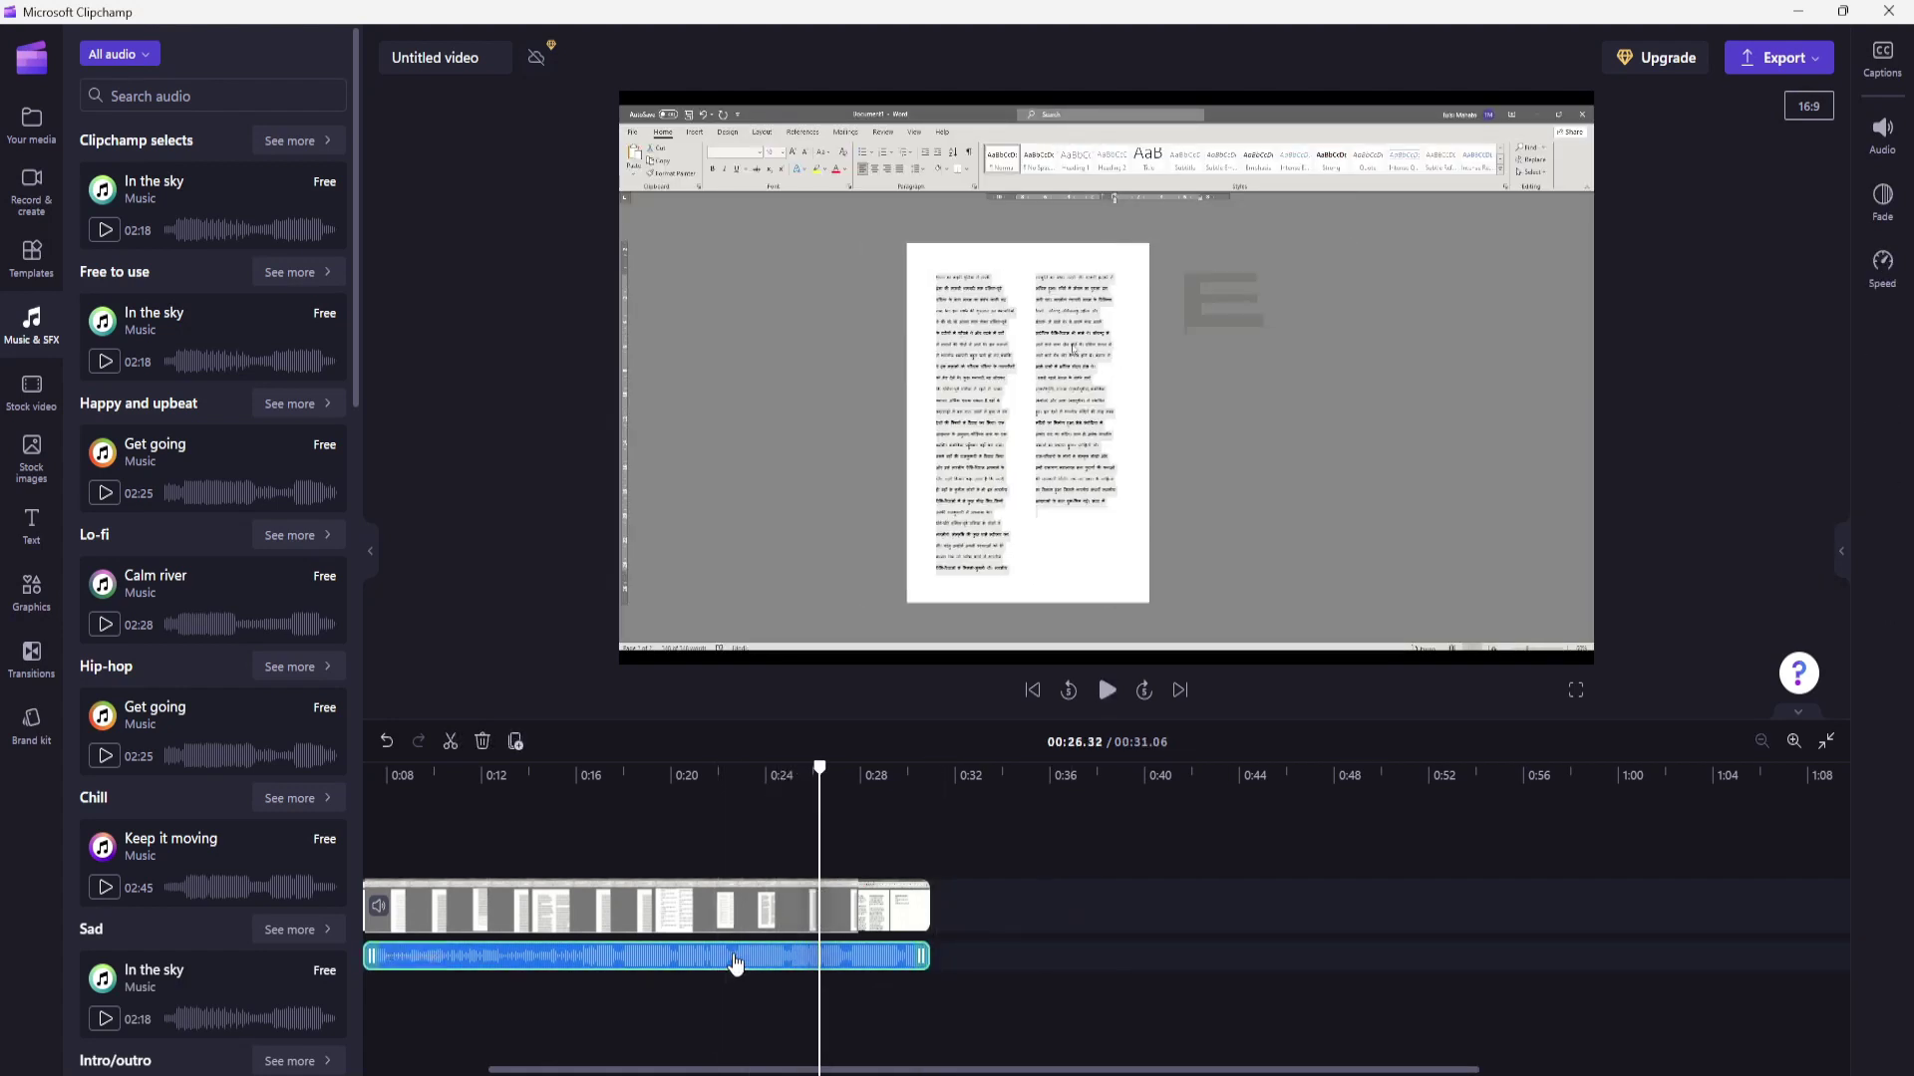
pyautogui.click(1882, 135)
pyautogui.moveTo(1722, 228); pyautogui.dragTo(1641, 239)
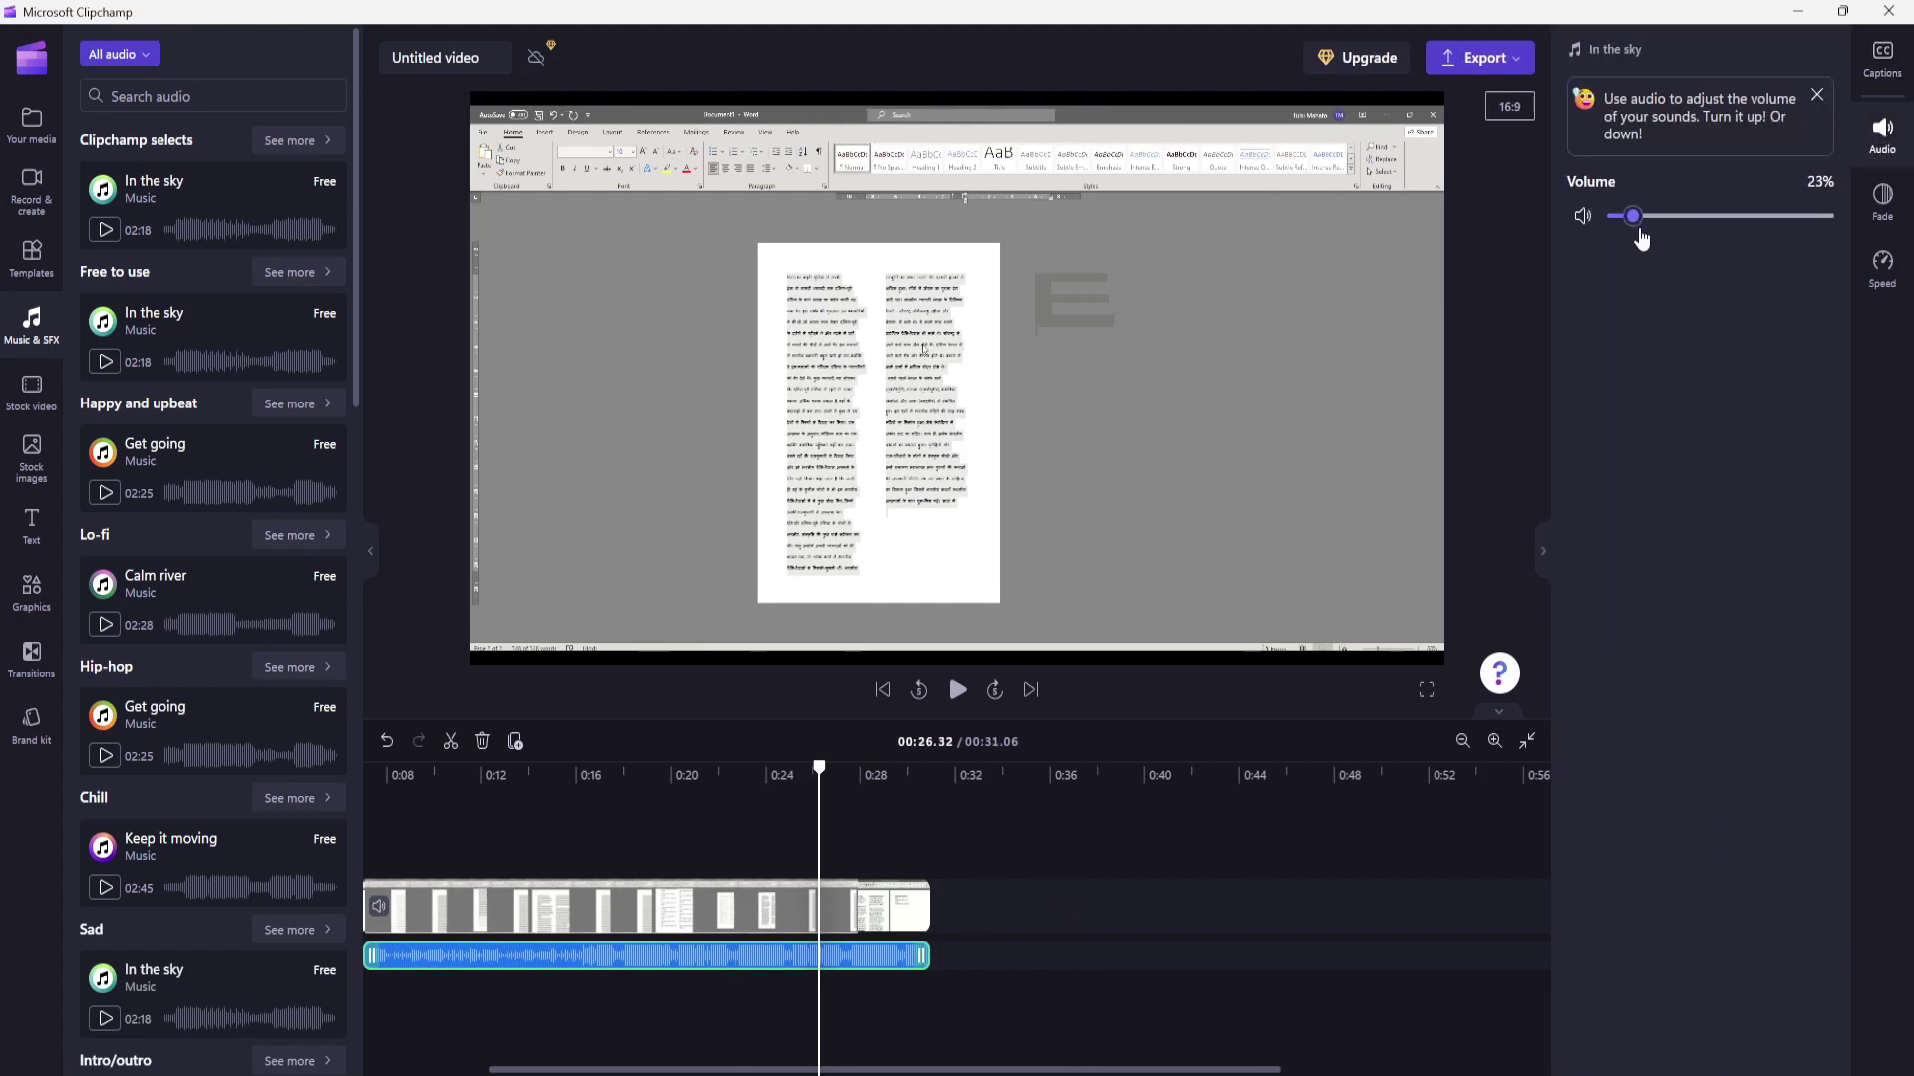
pyautogui.click(655, 770)
pyautogui.press('space')
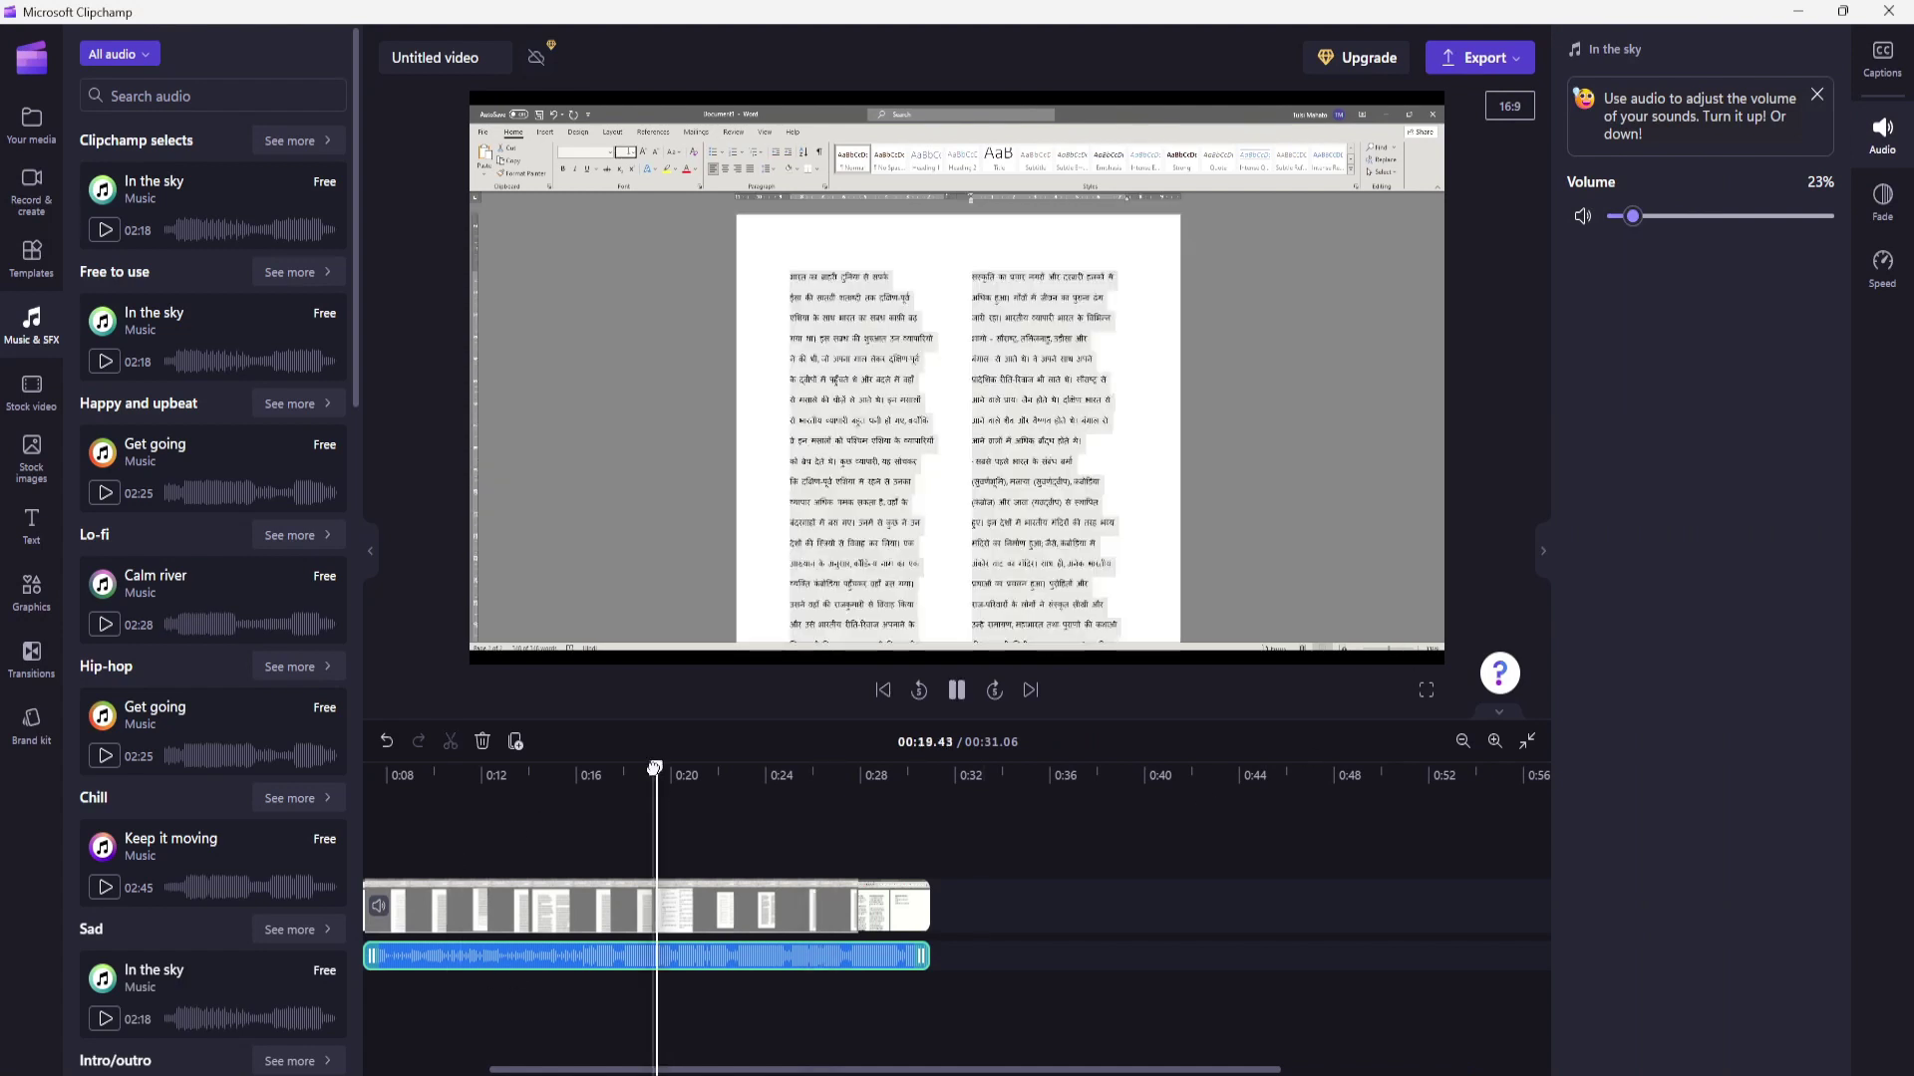
pyautogui.press('space')
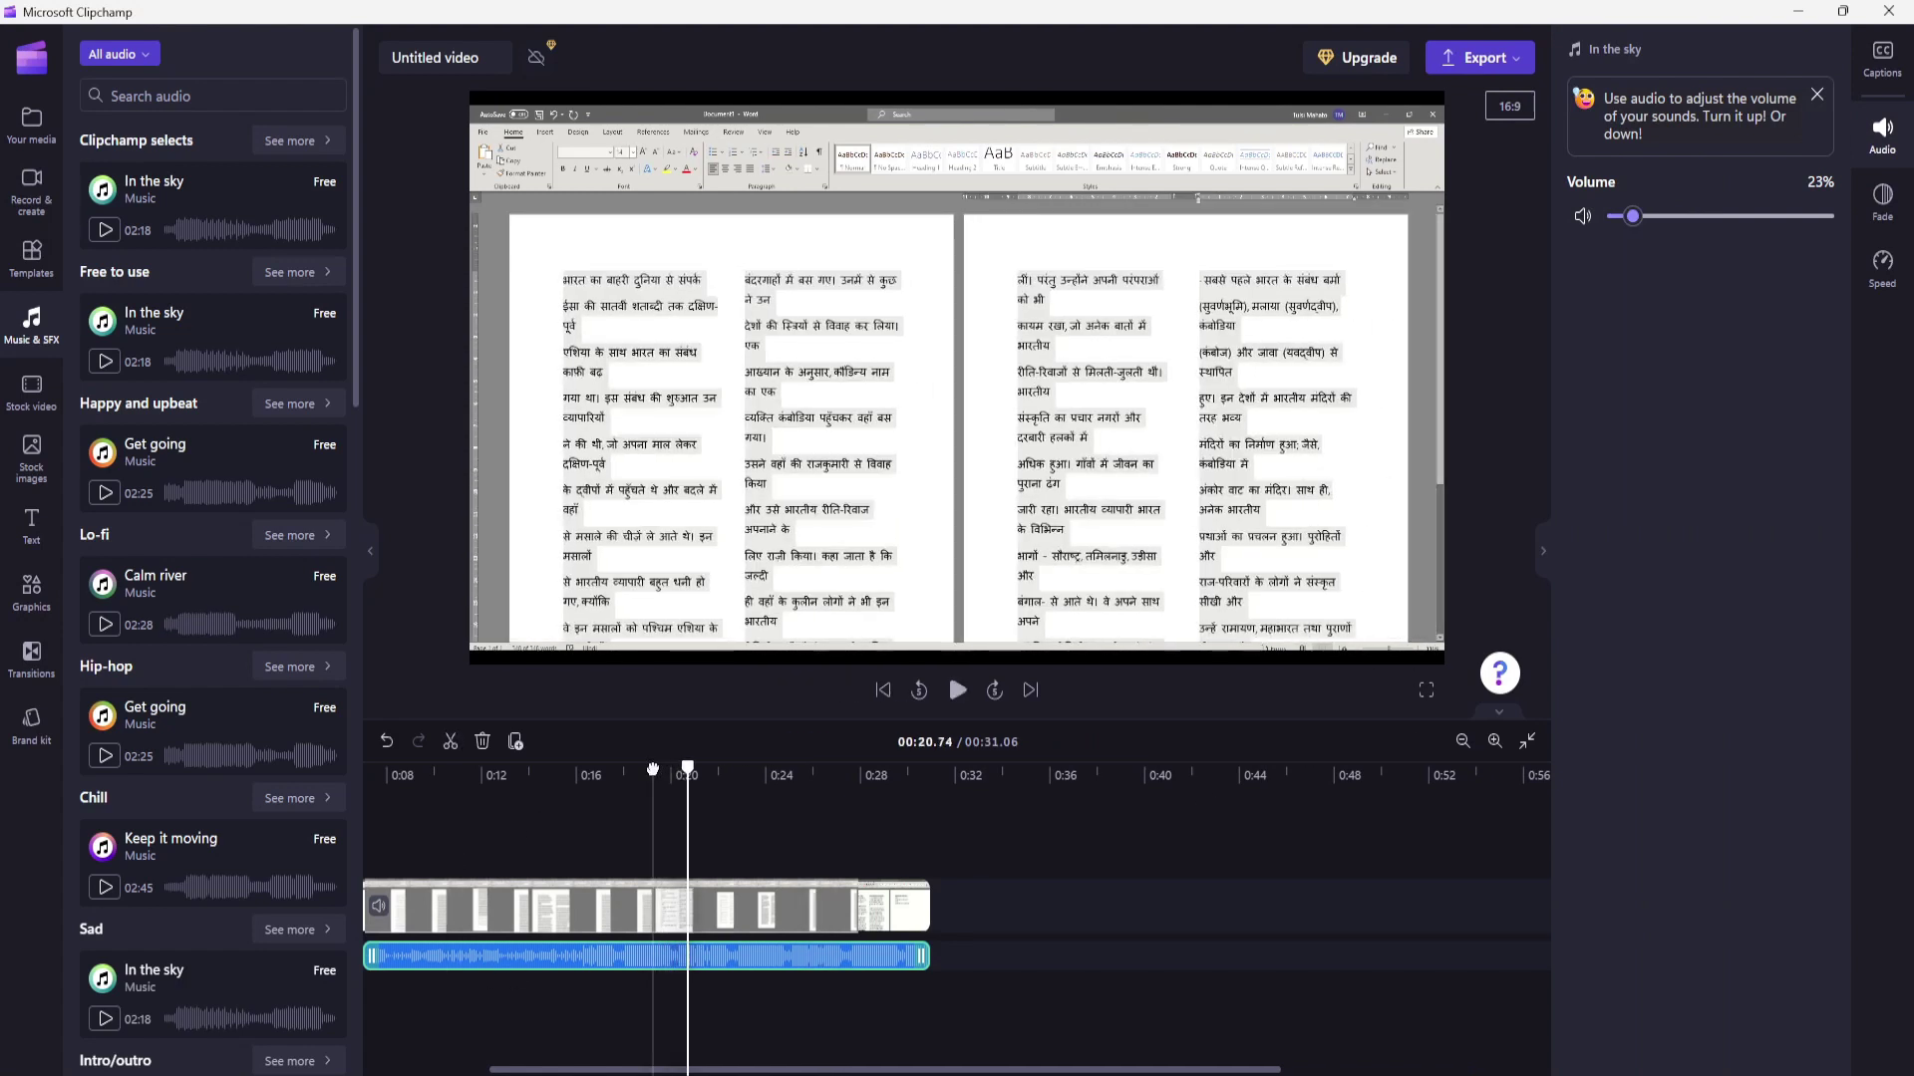
# Turn on autocaptions for the recording and transcribe the media in Hindi (India).
pyautogui.click(798, 911)
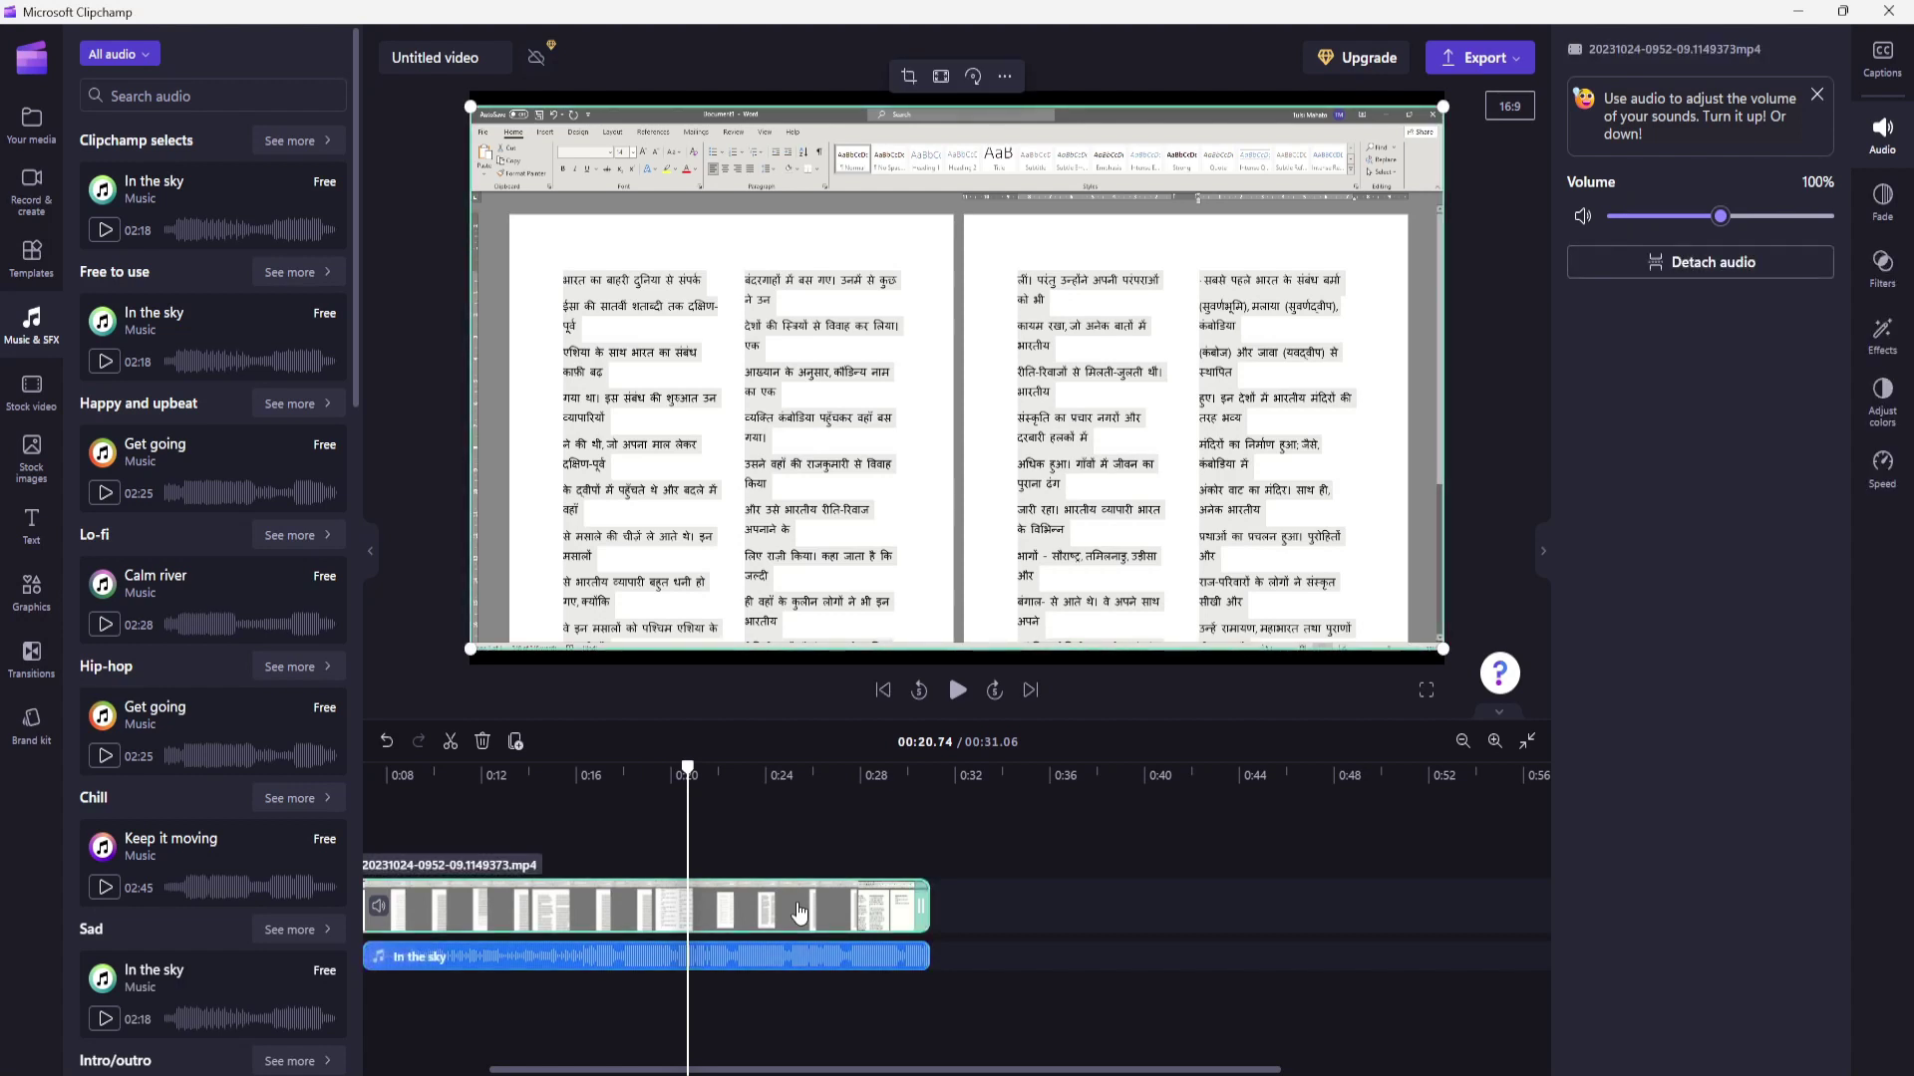
pyautogui.click(1880, 72)
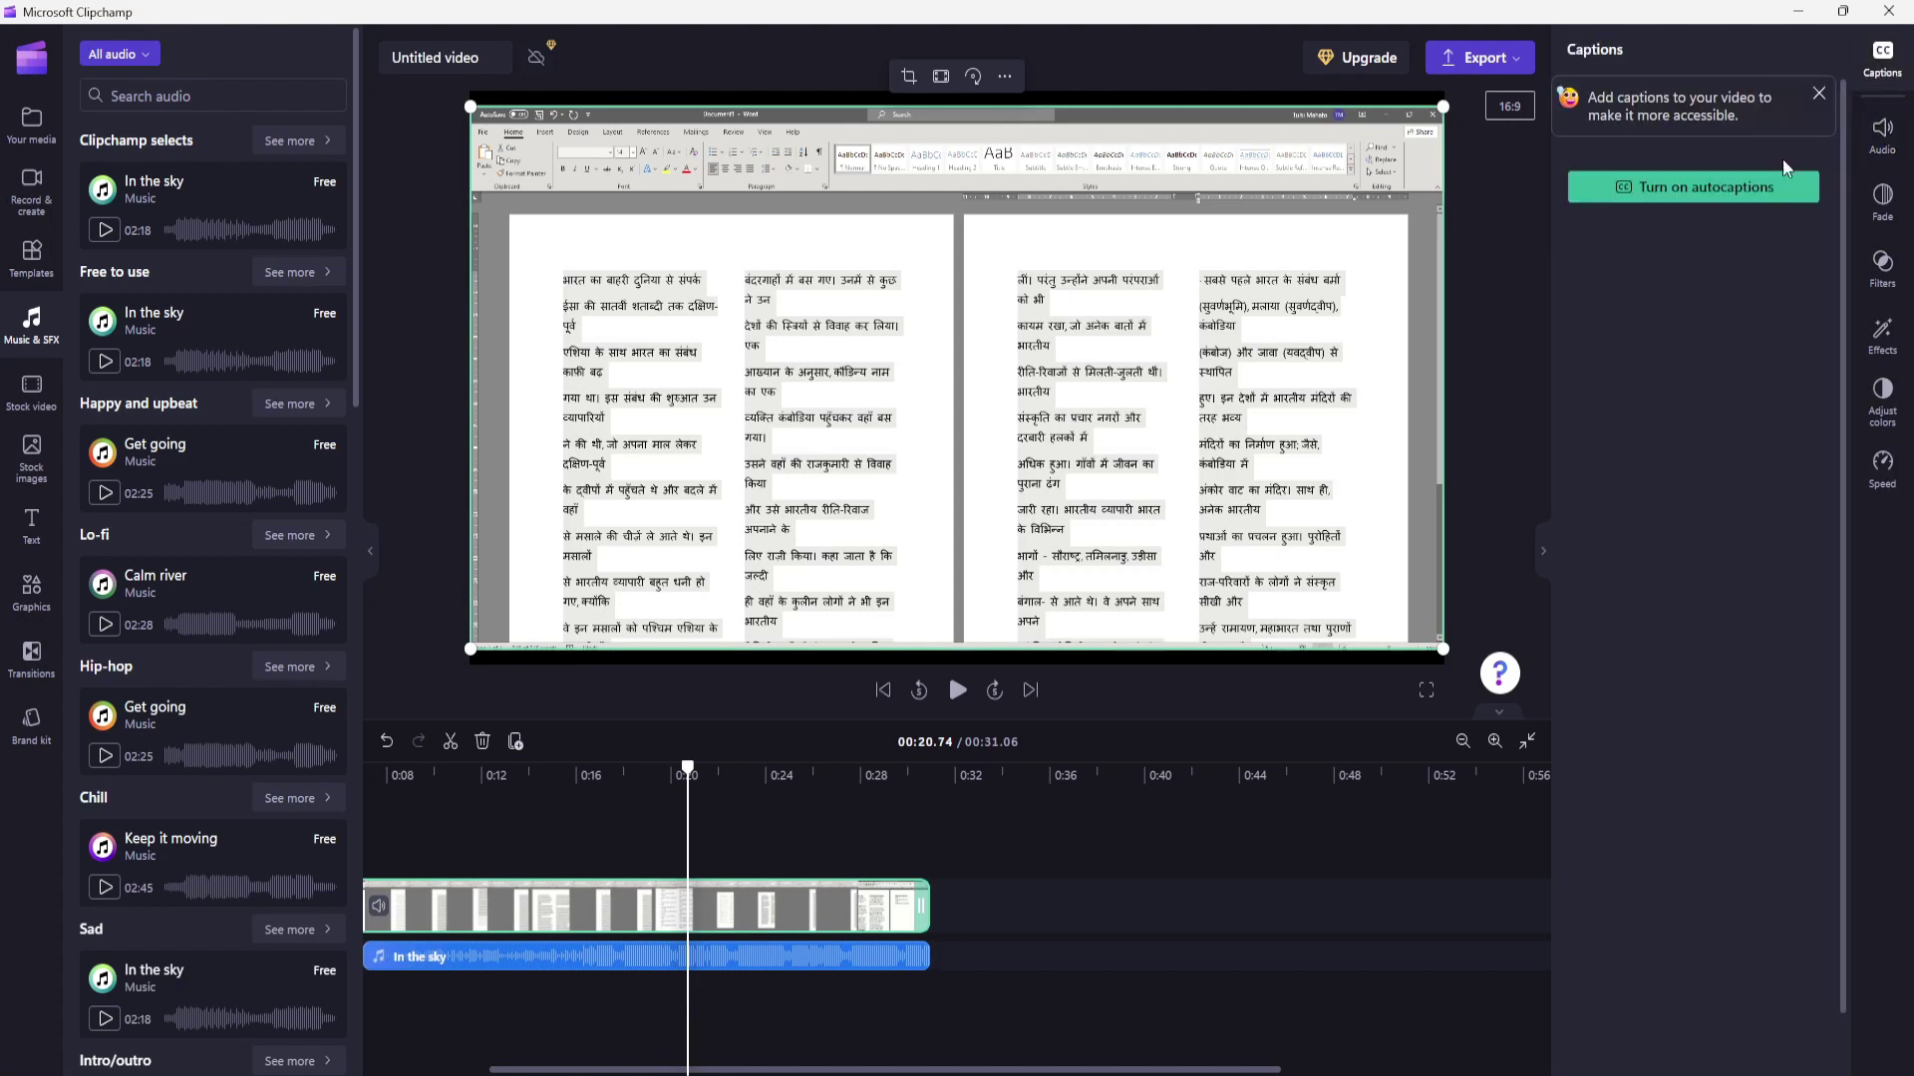
pyautogui.click(1709, 191)
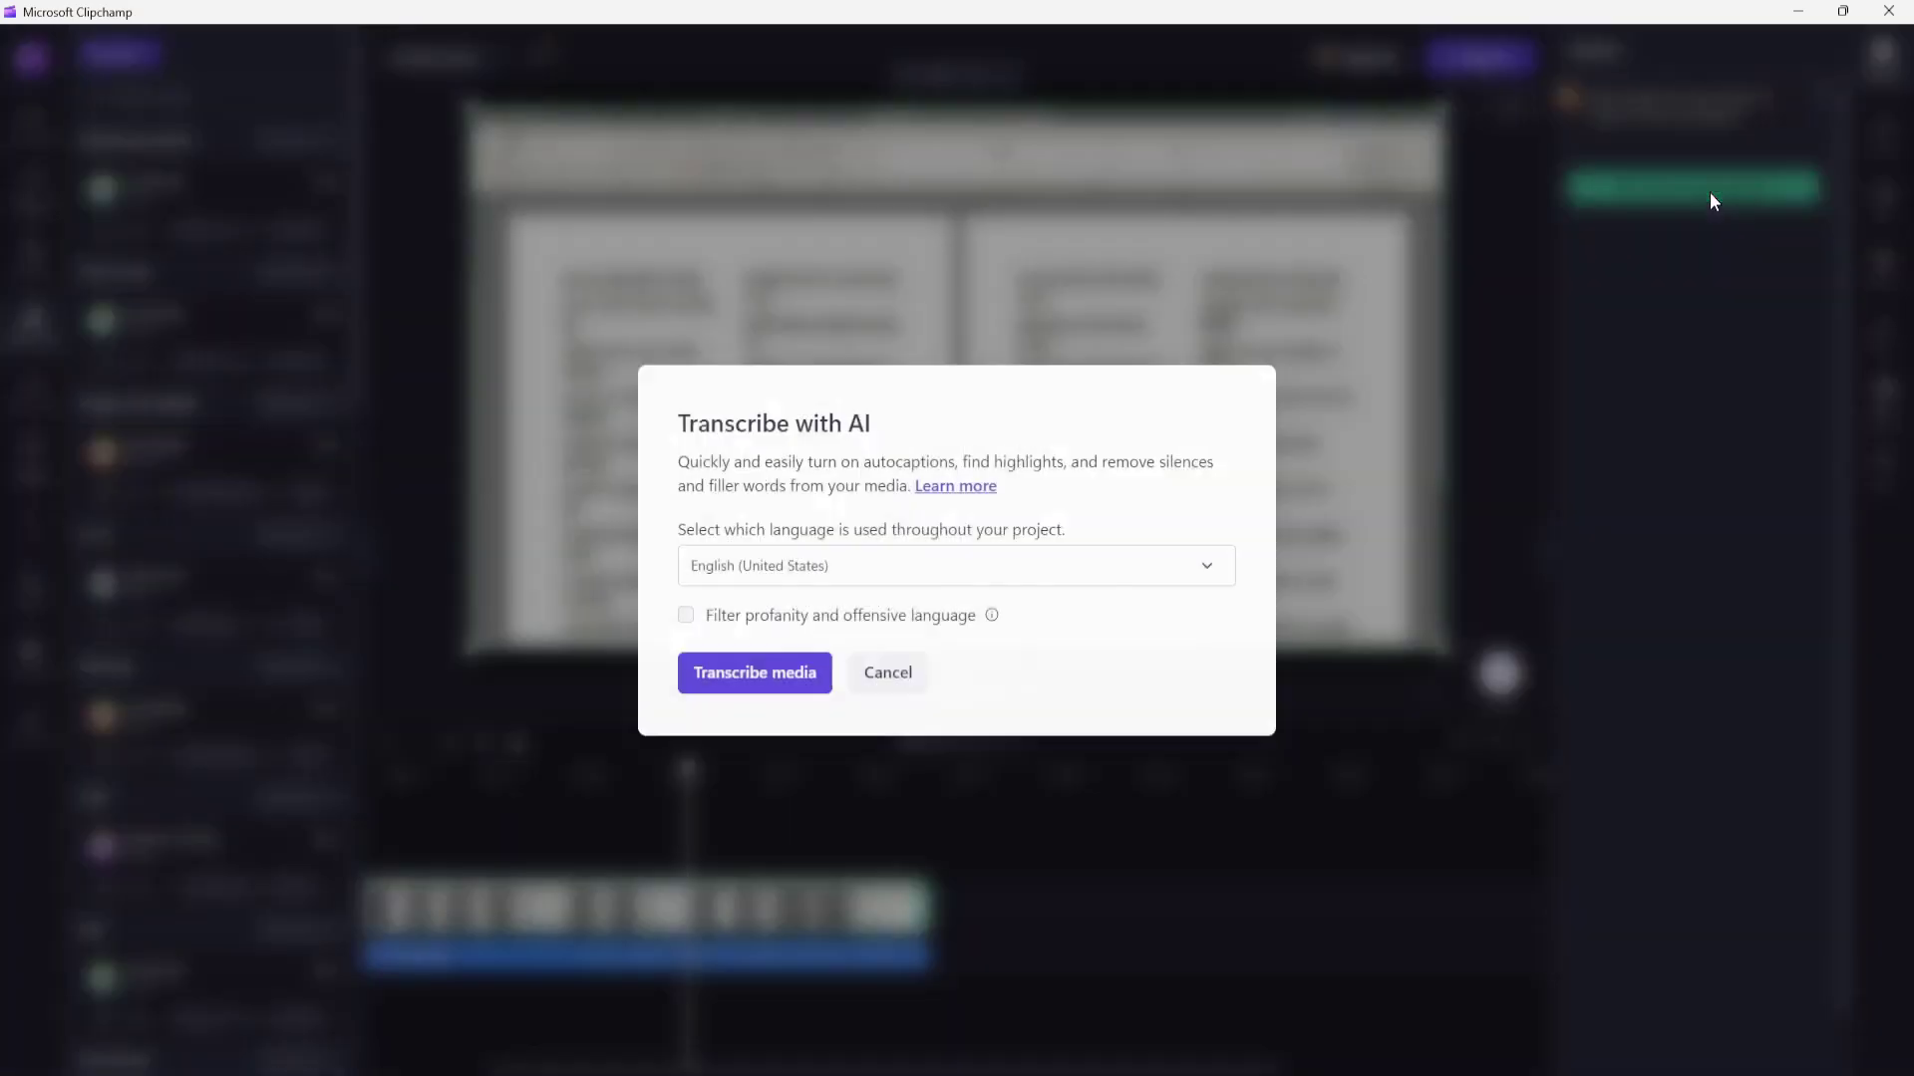
pyautogui.click(824, 584)
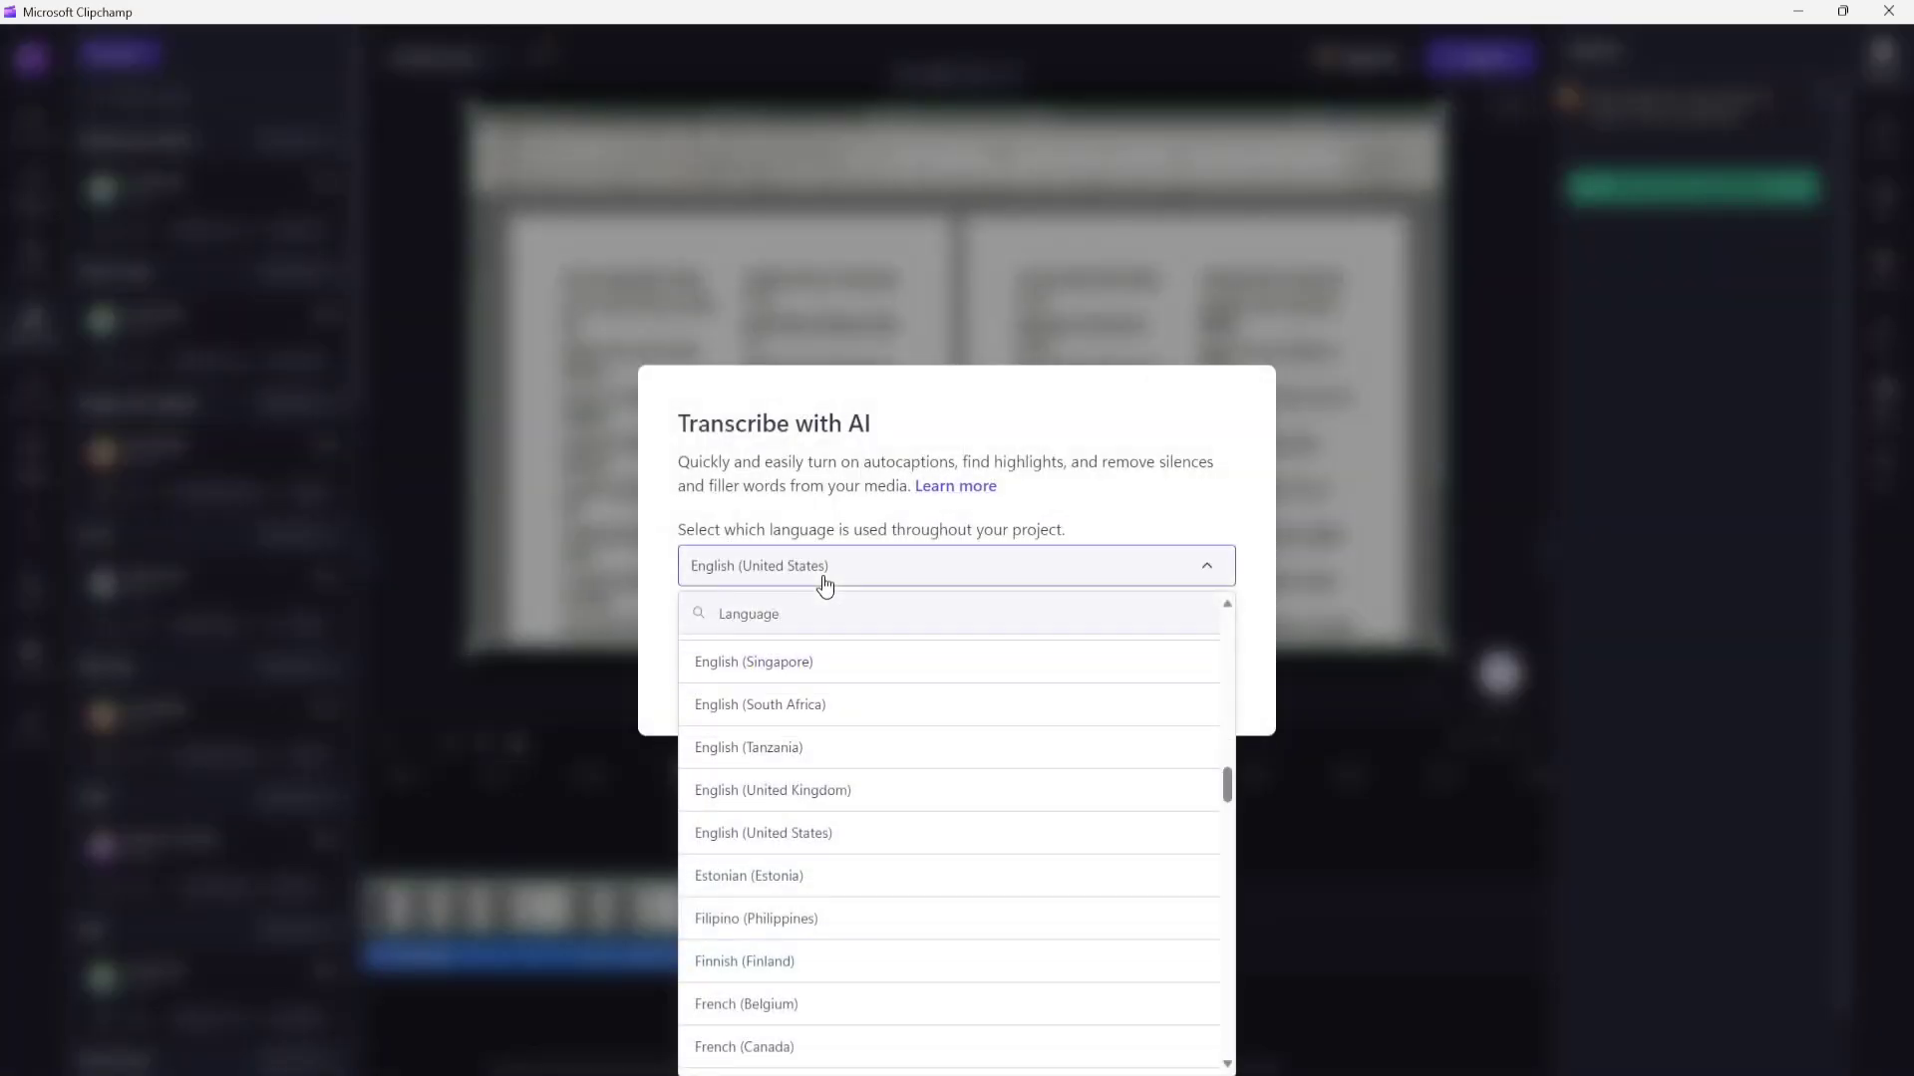
pyautogui.write('hindi')
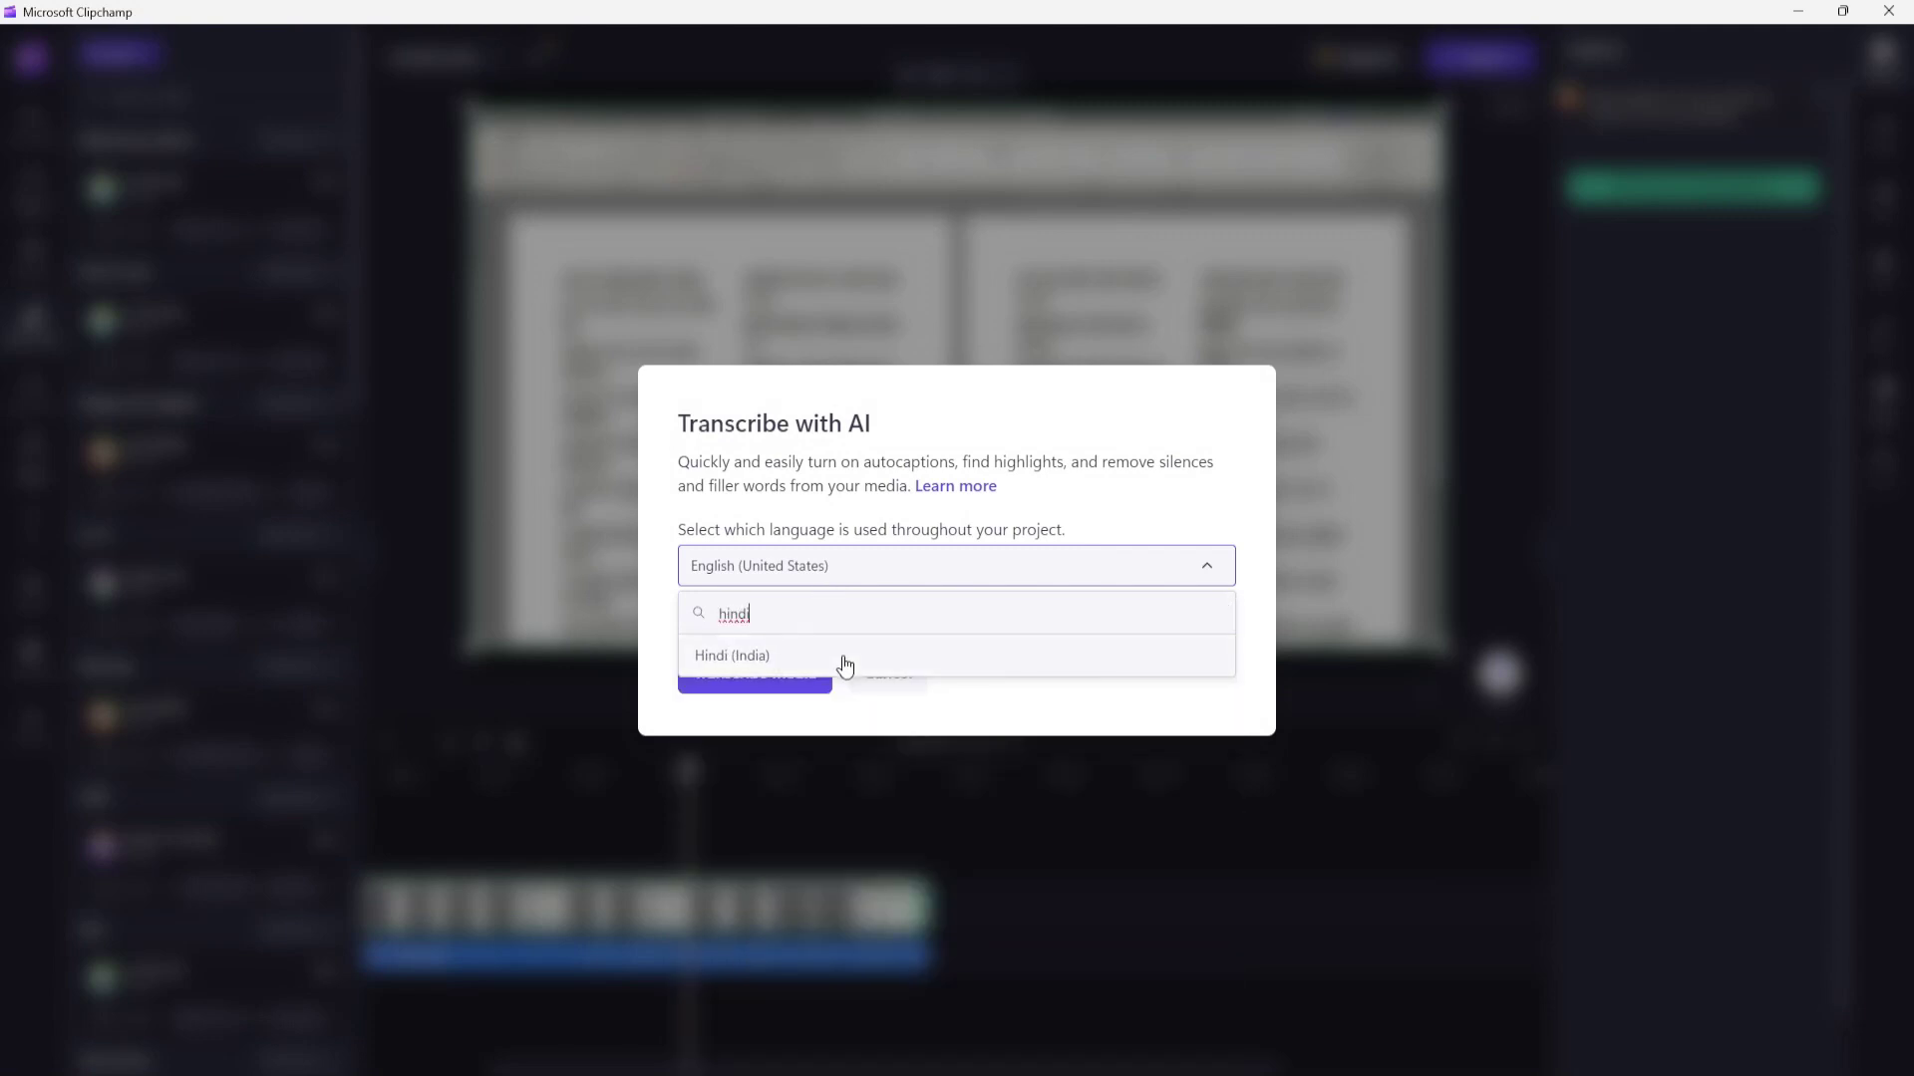
pyautogui.click(841, 660)
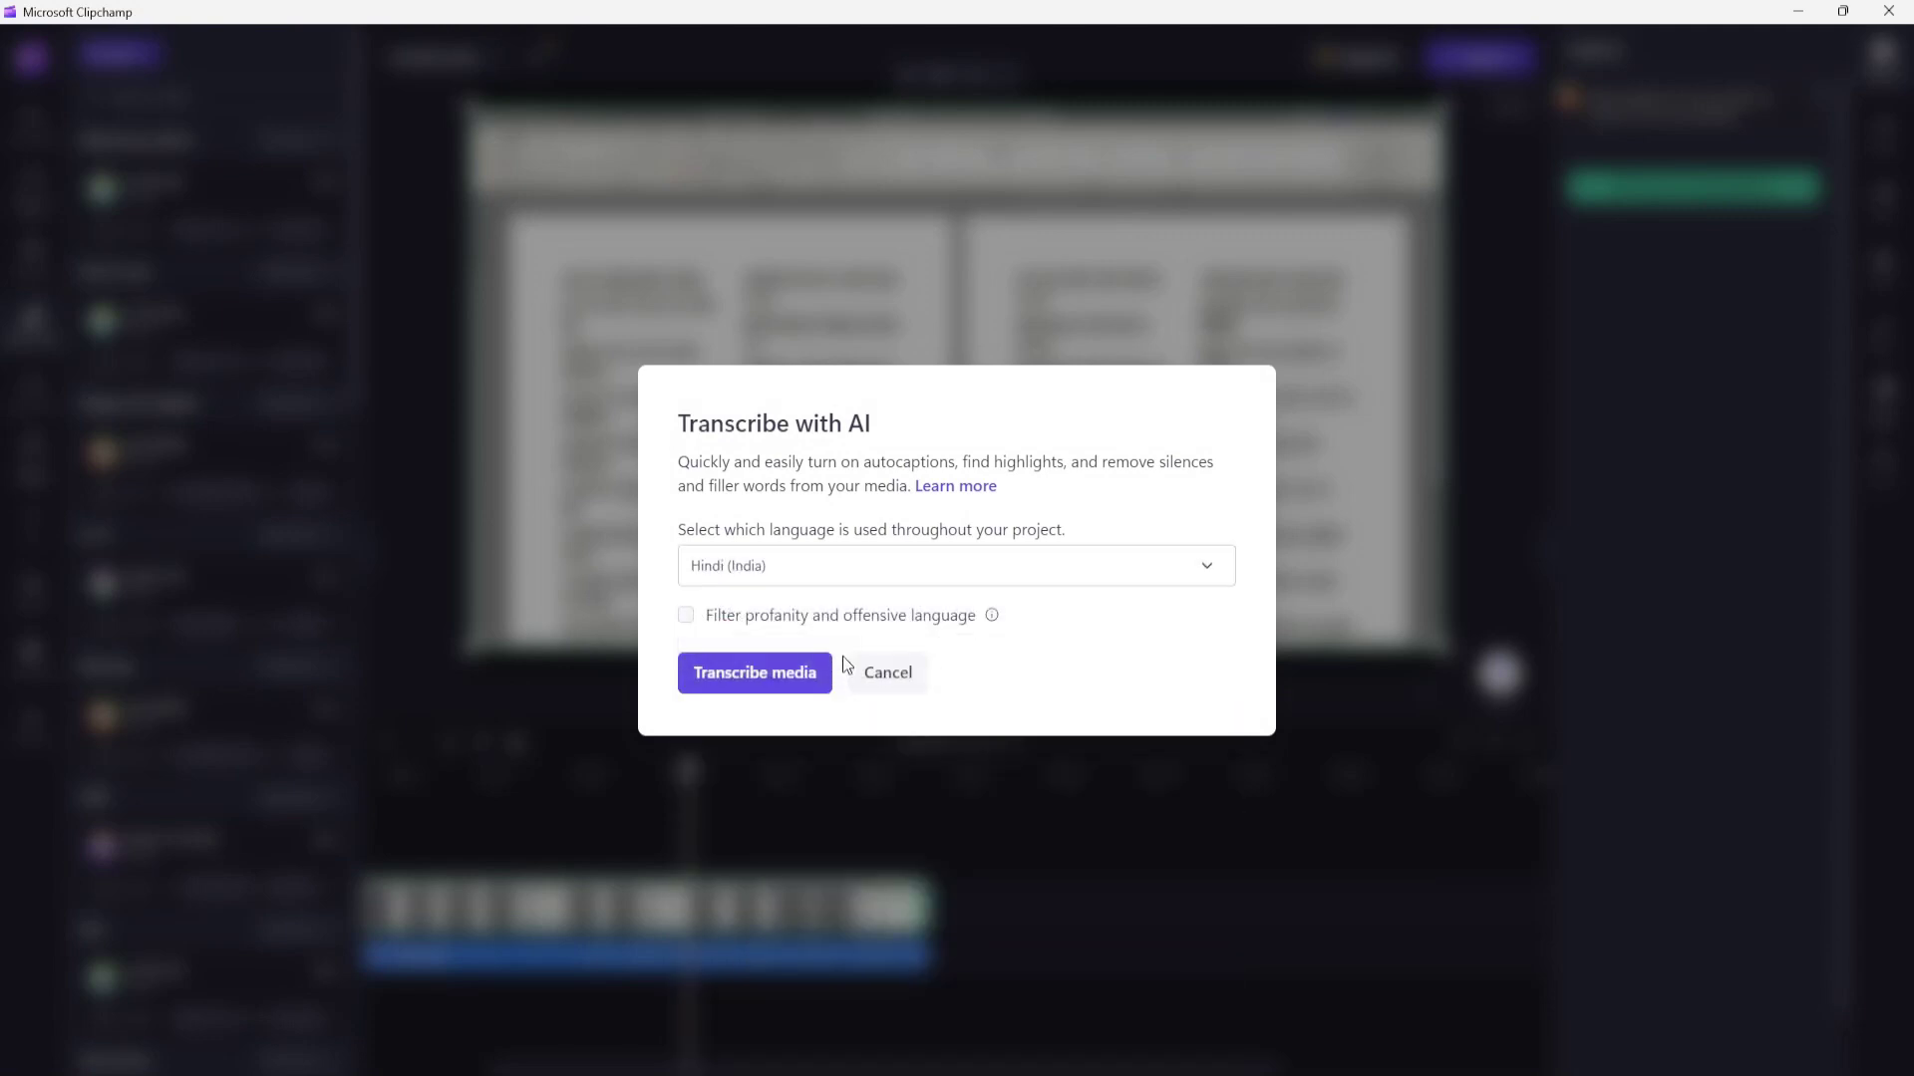
pyautogui.click(745, 687)
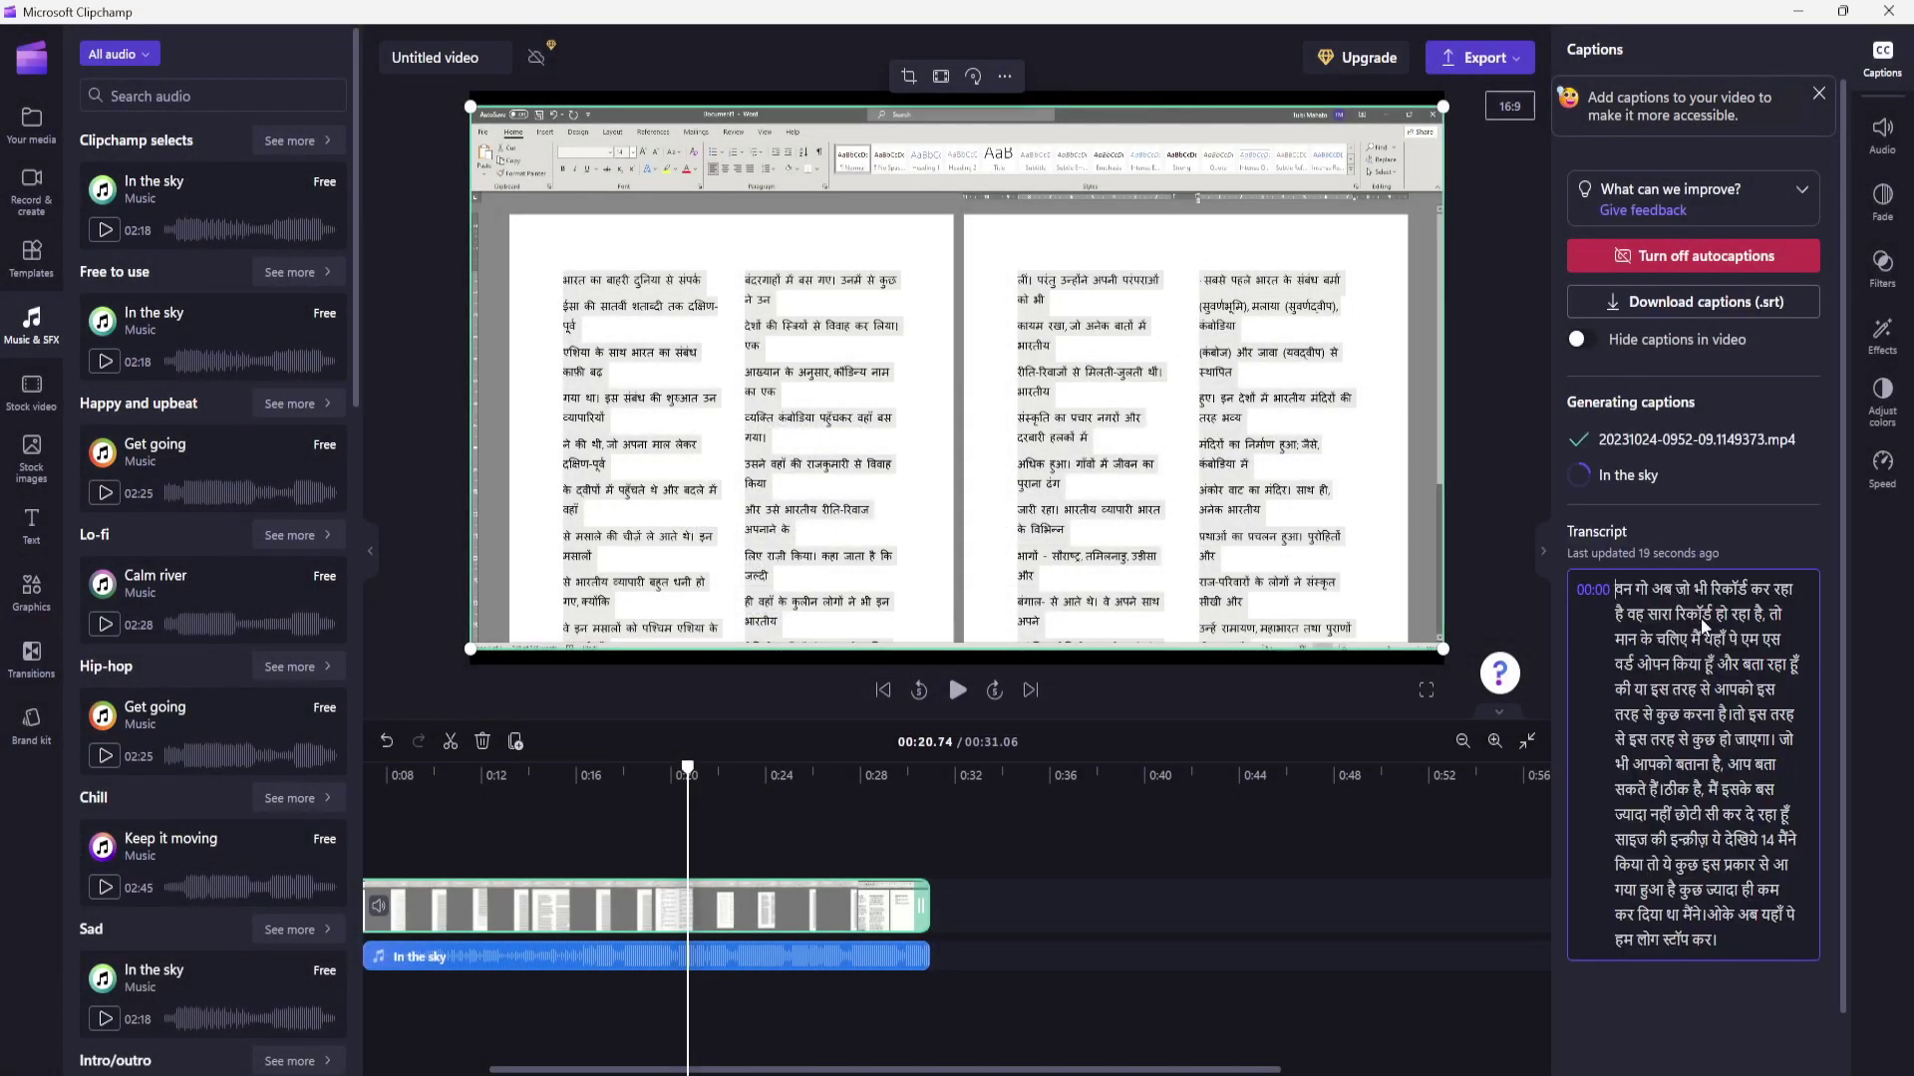
# Review the generated transcript and play the video from near its start to check the captions.
pyautogui.scroll(-1, 1720, 696)
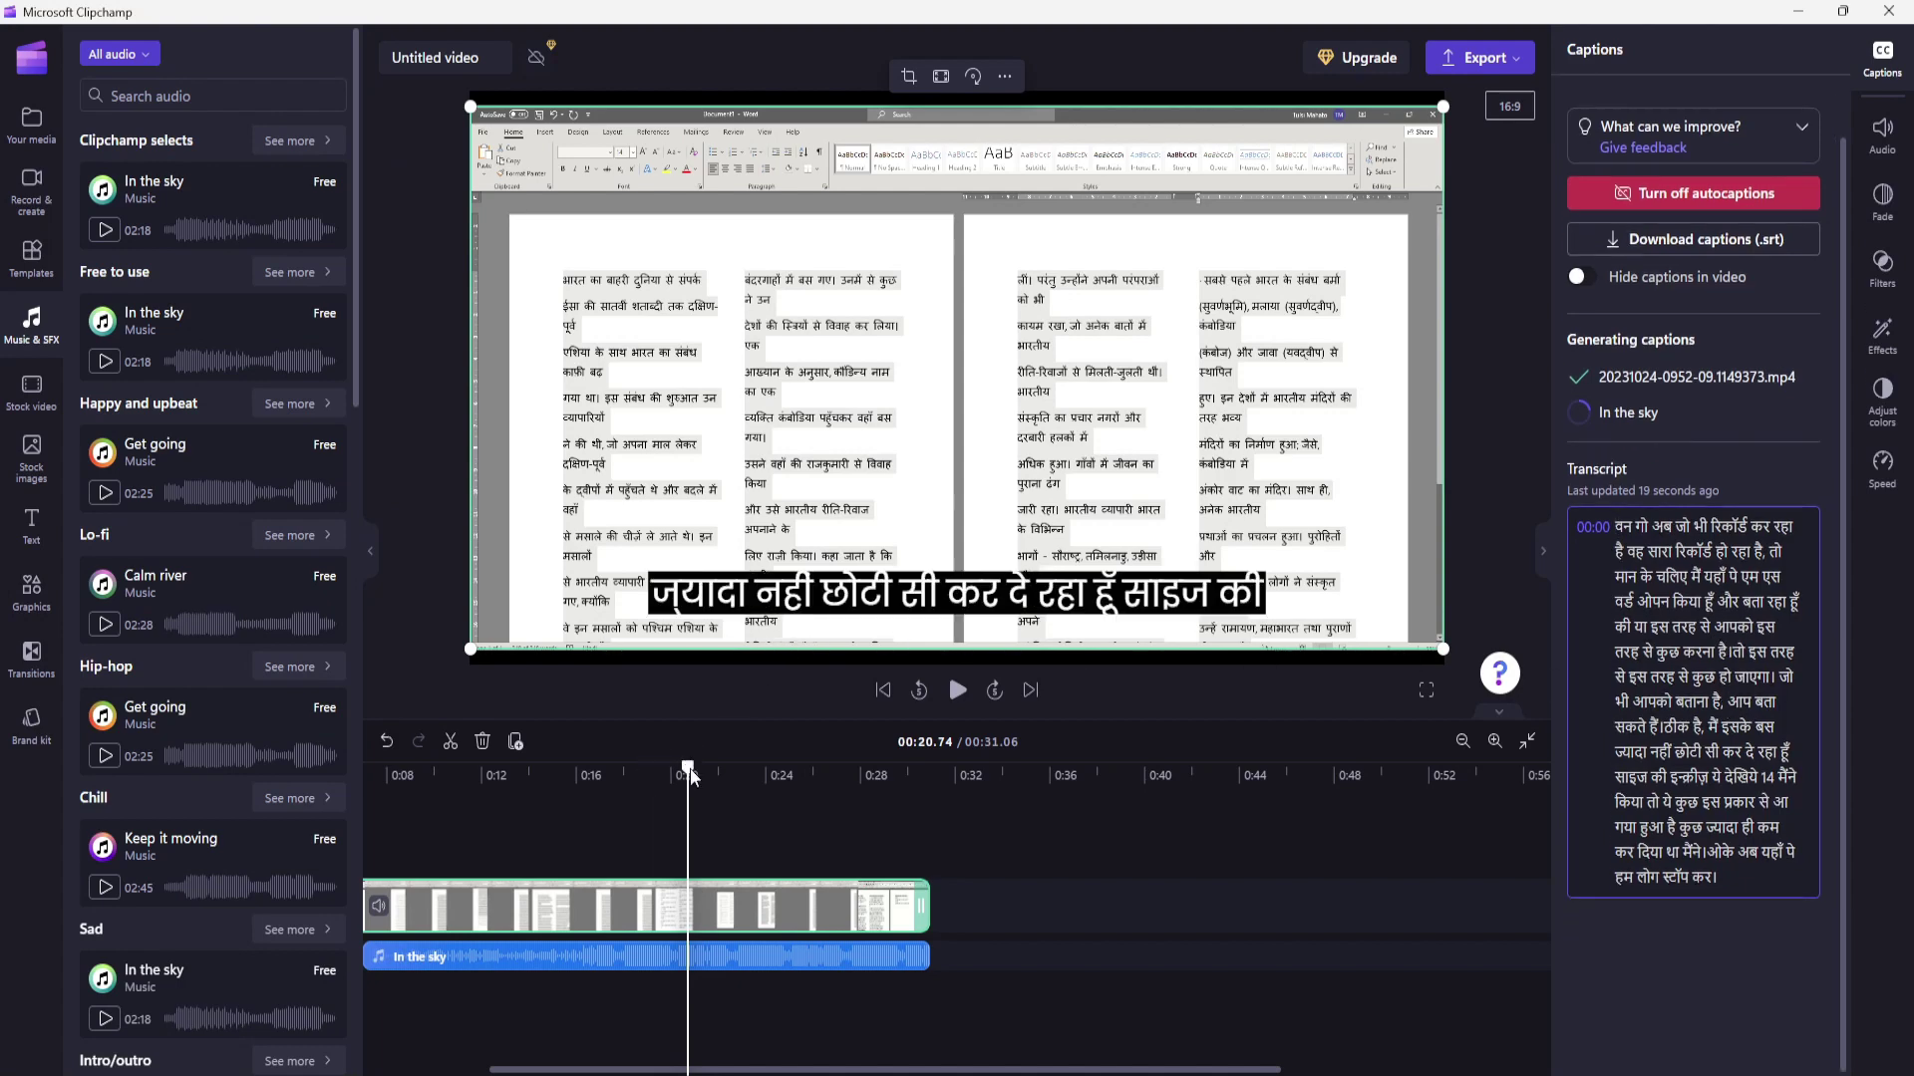
pyautogui.click(417, 792)
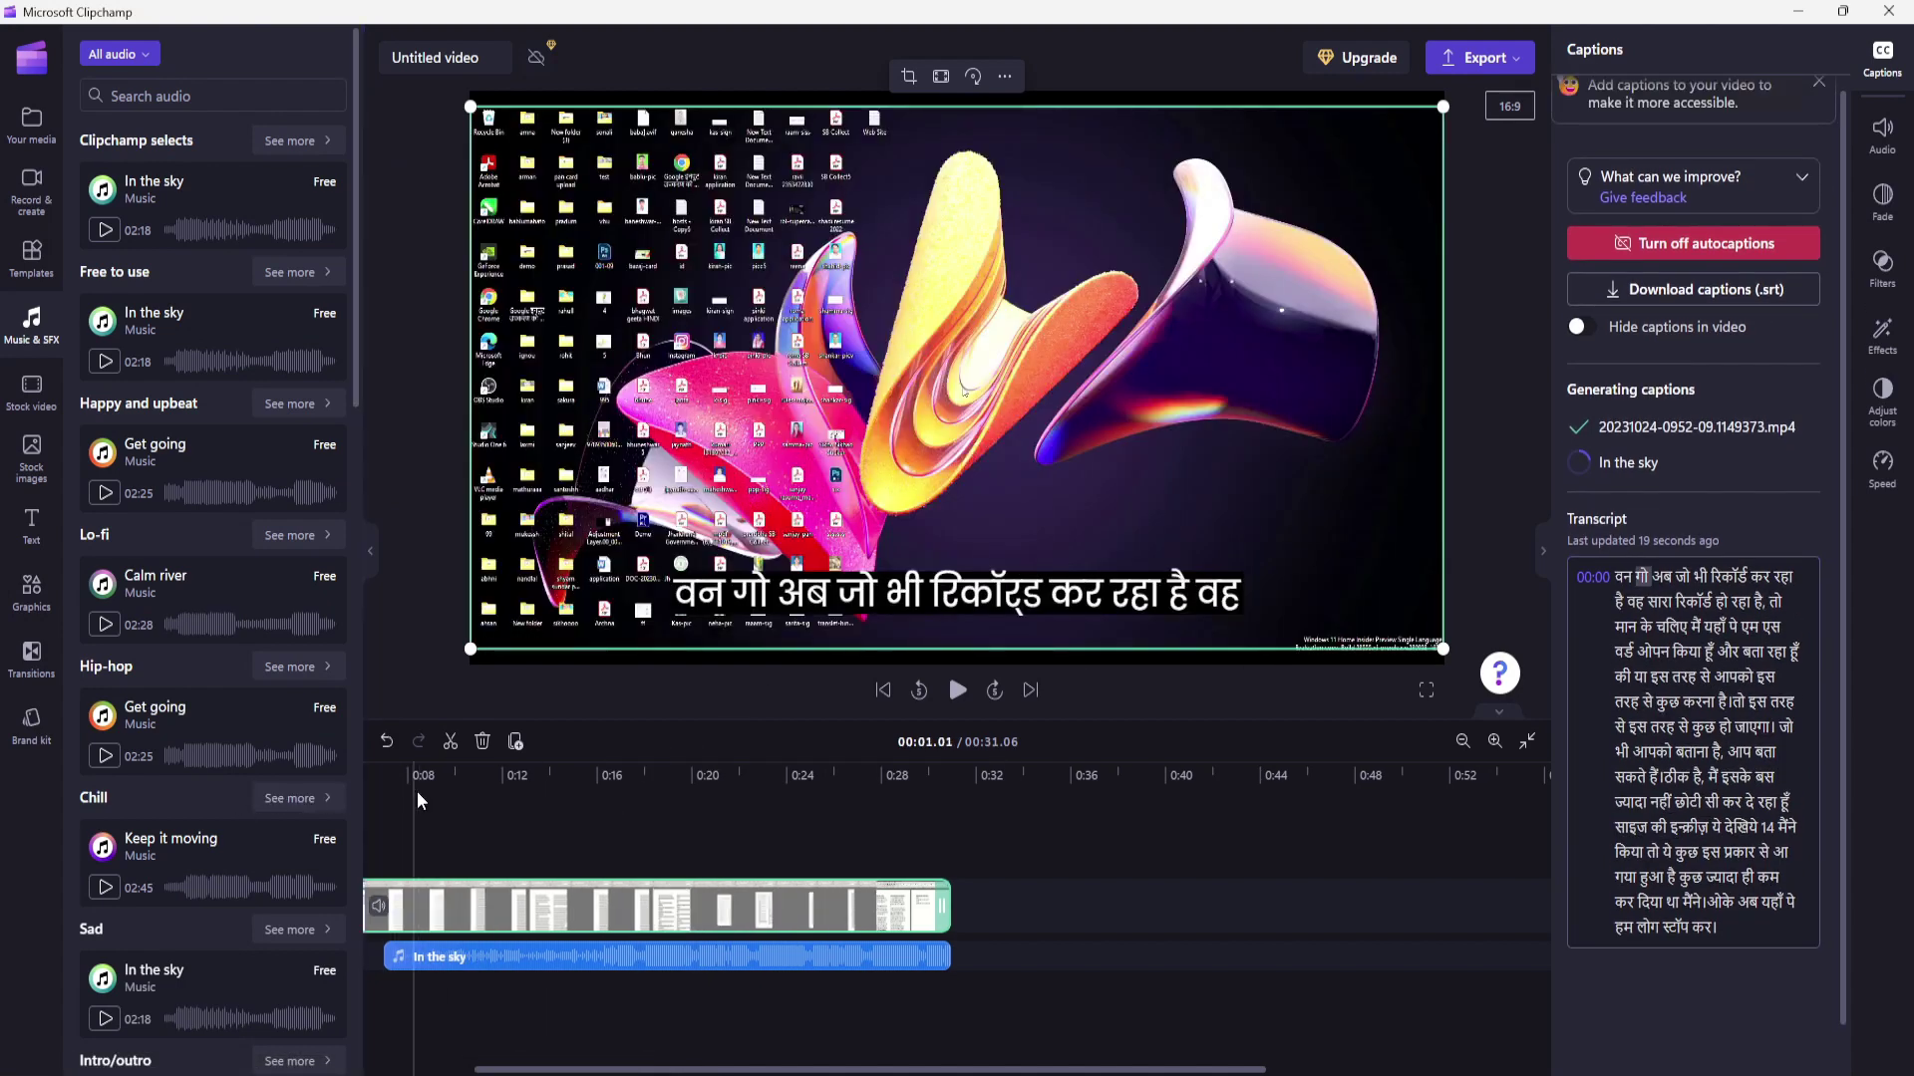
pyautogui.press('space')
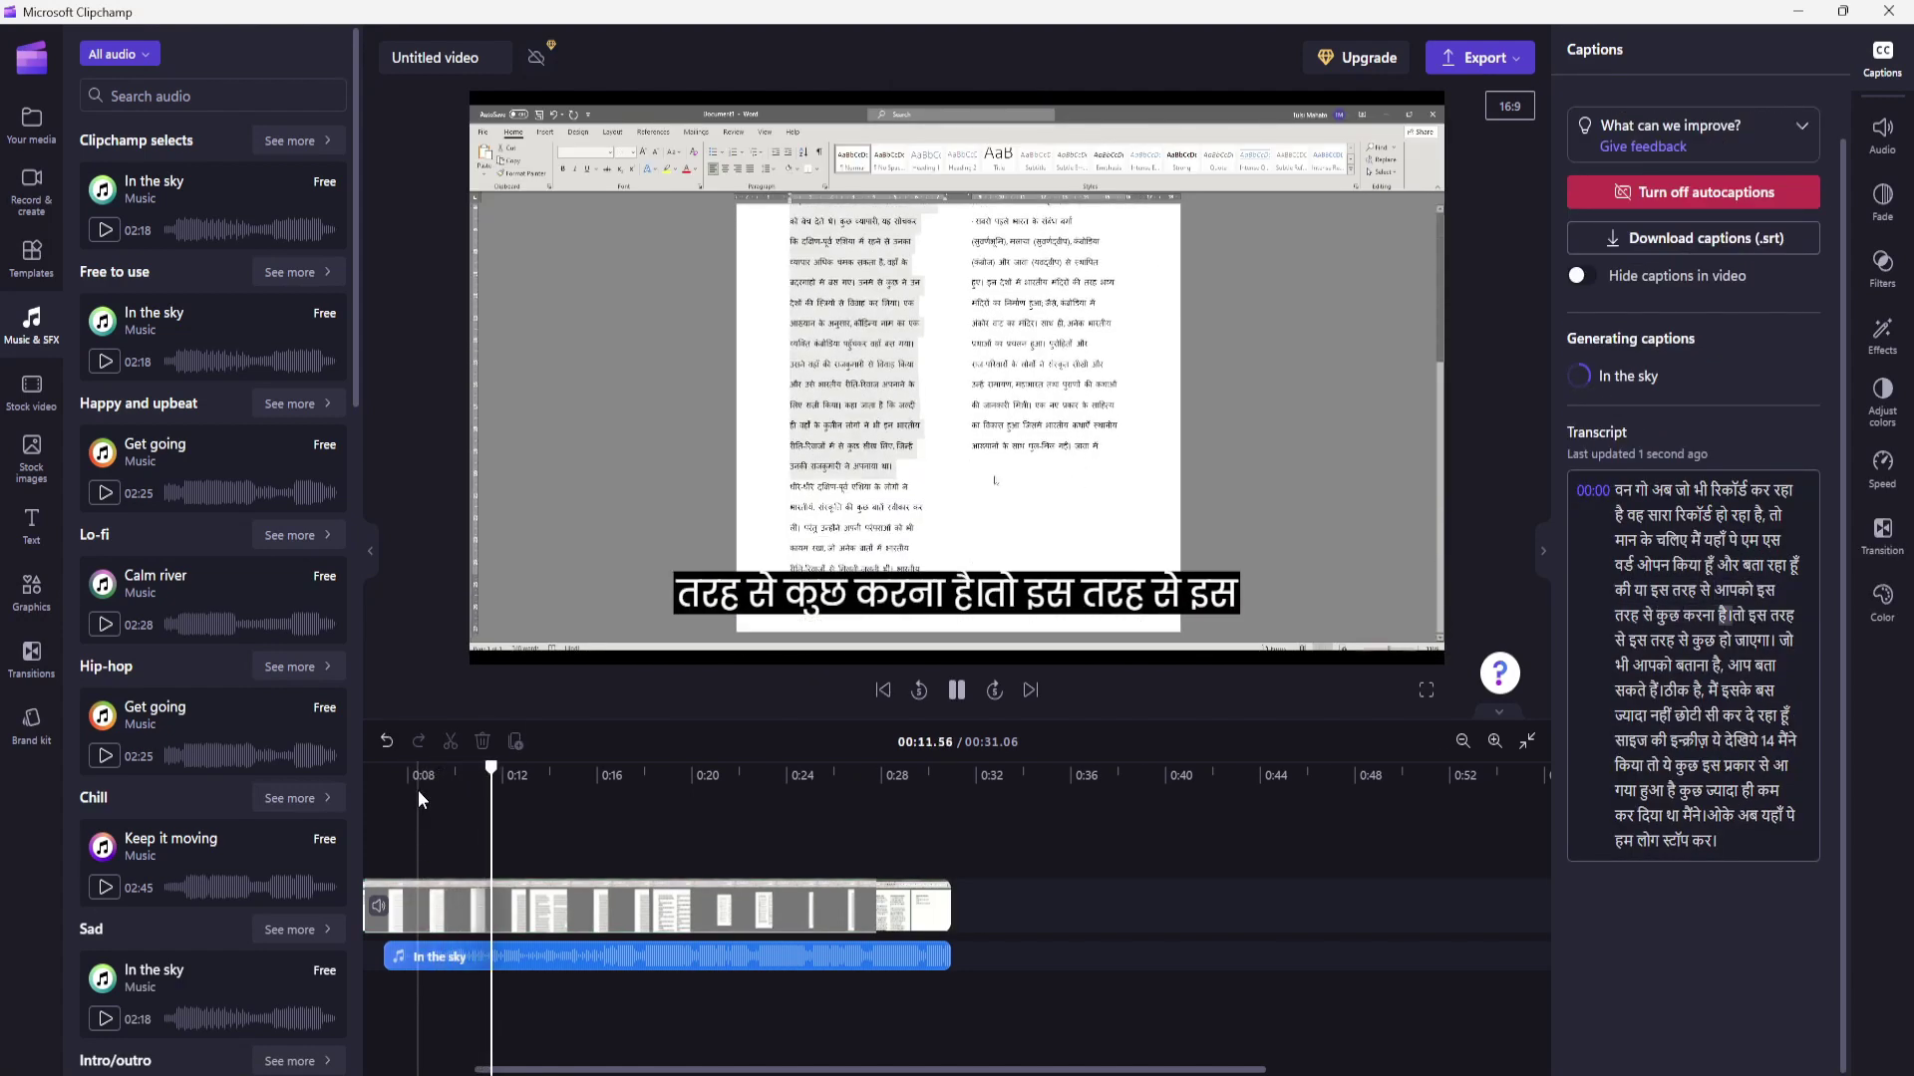
pyautogui.press('space')
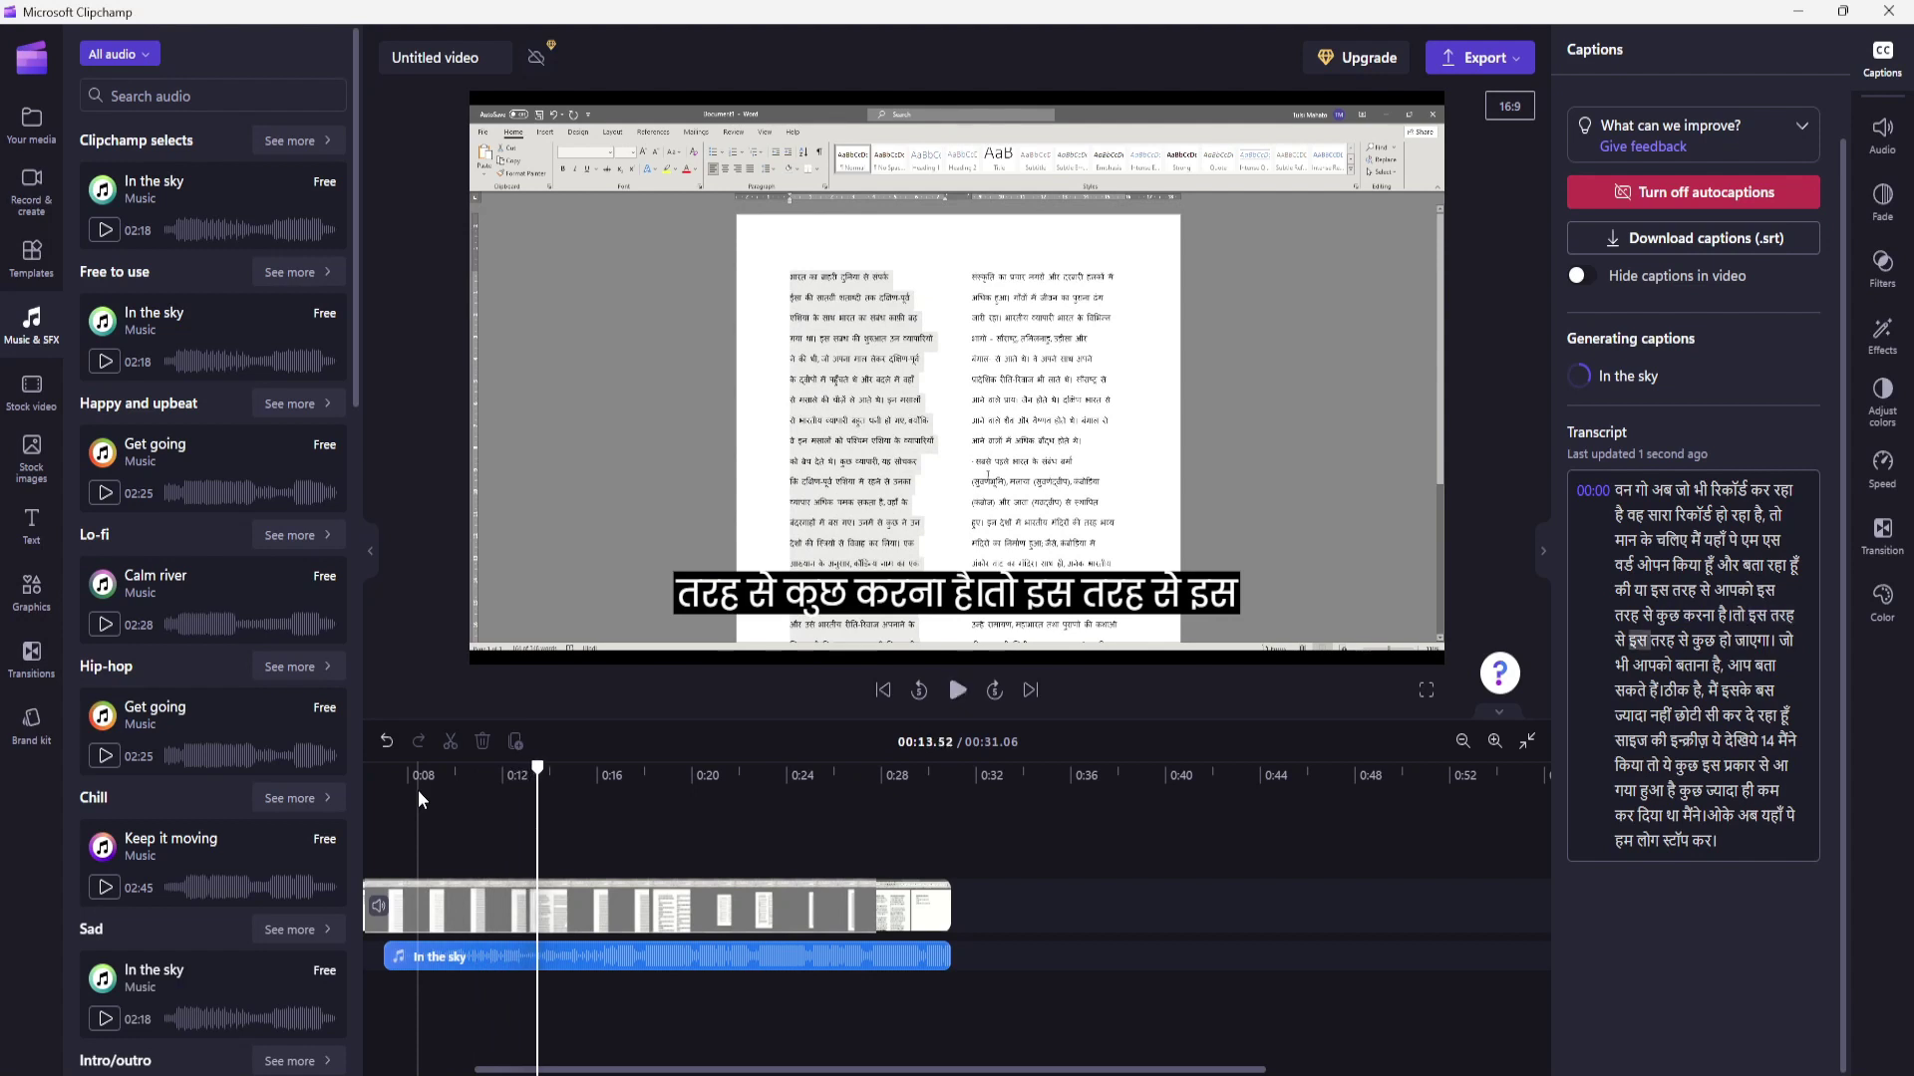
pyautogui.click(1696, 649)
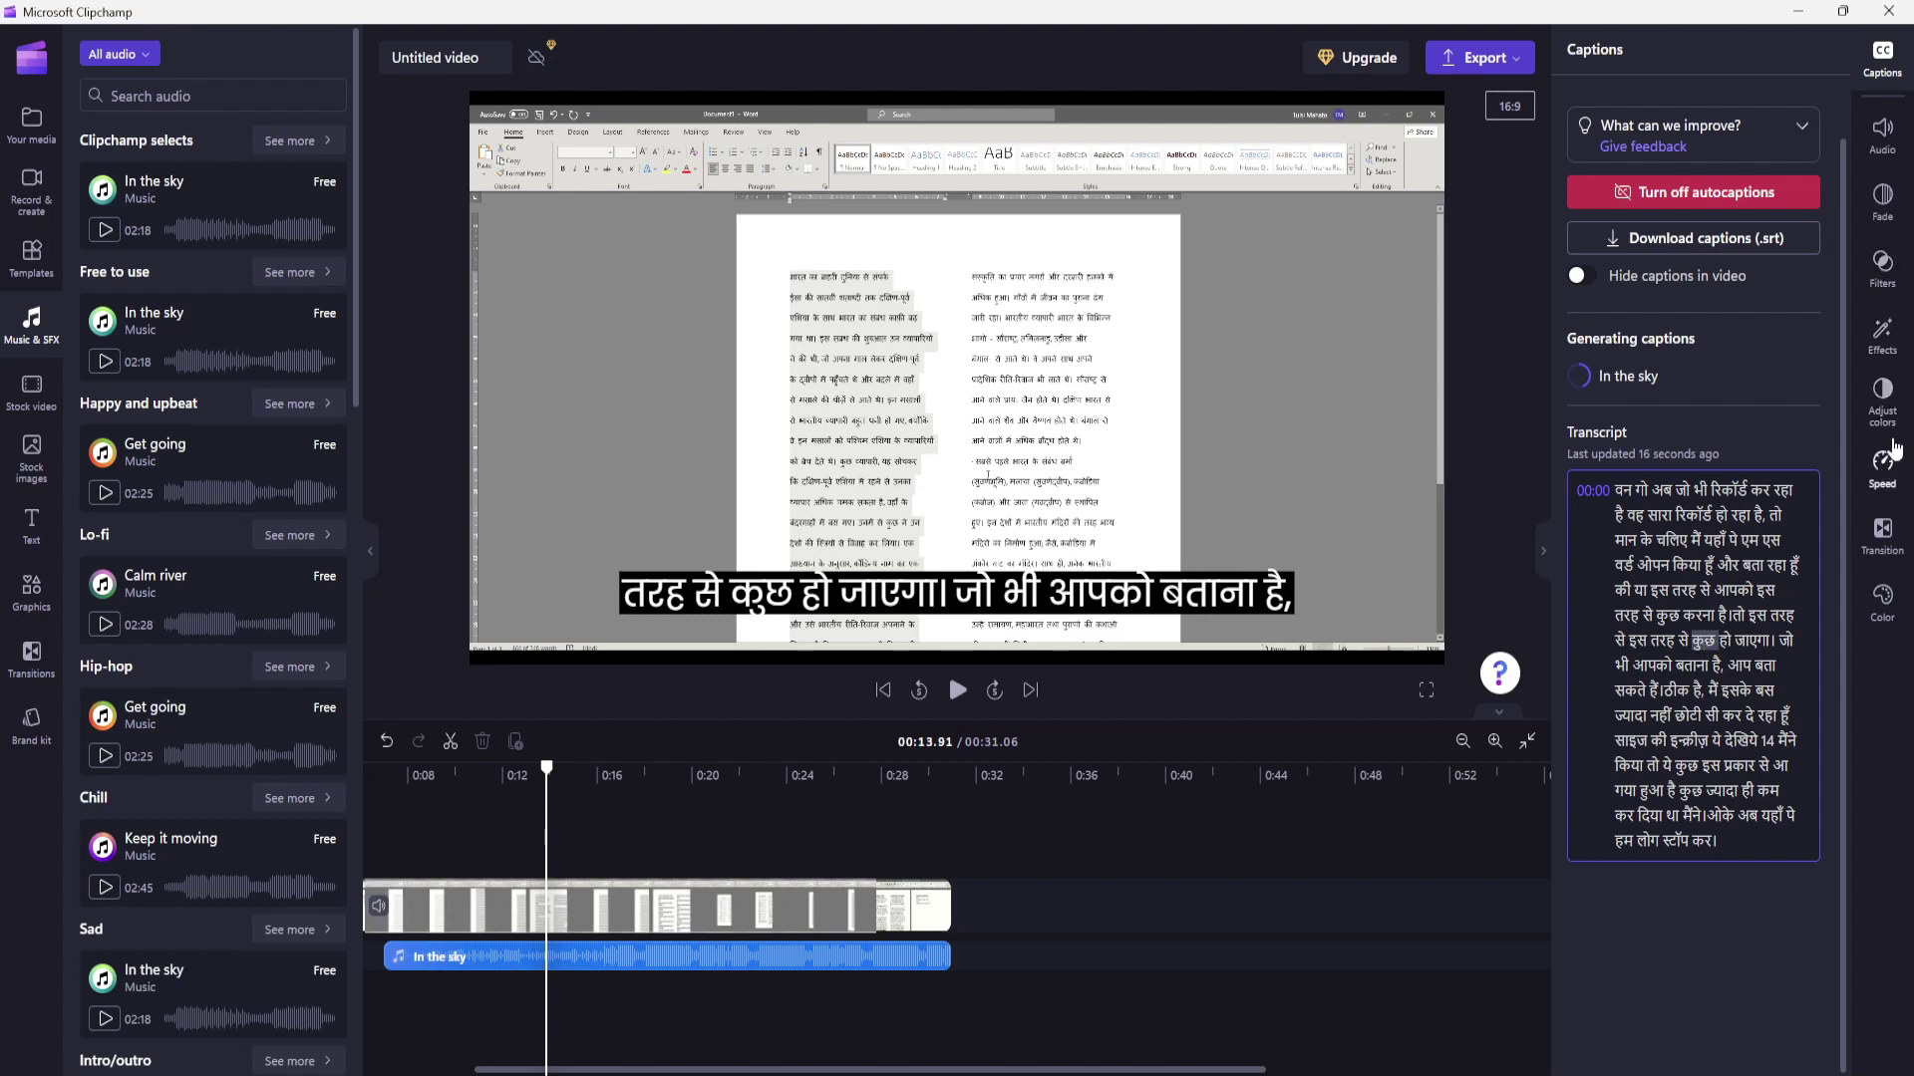
# Try the Chromatic aberration effect on the later part of the split video clip, preview it, and undo the changes.
pyautogui.click(1884, 339)
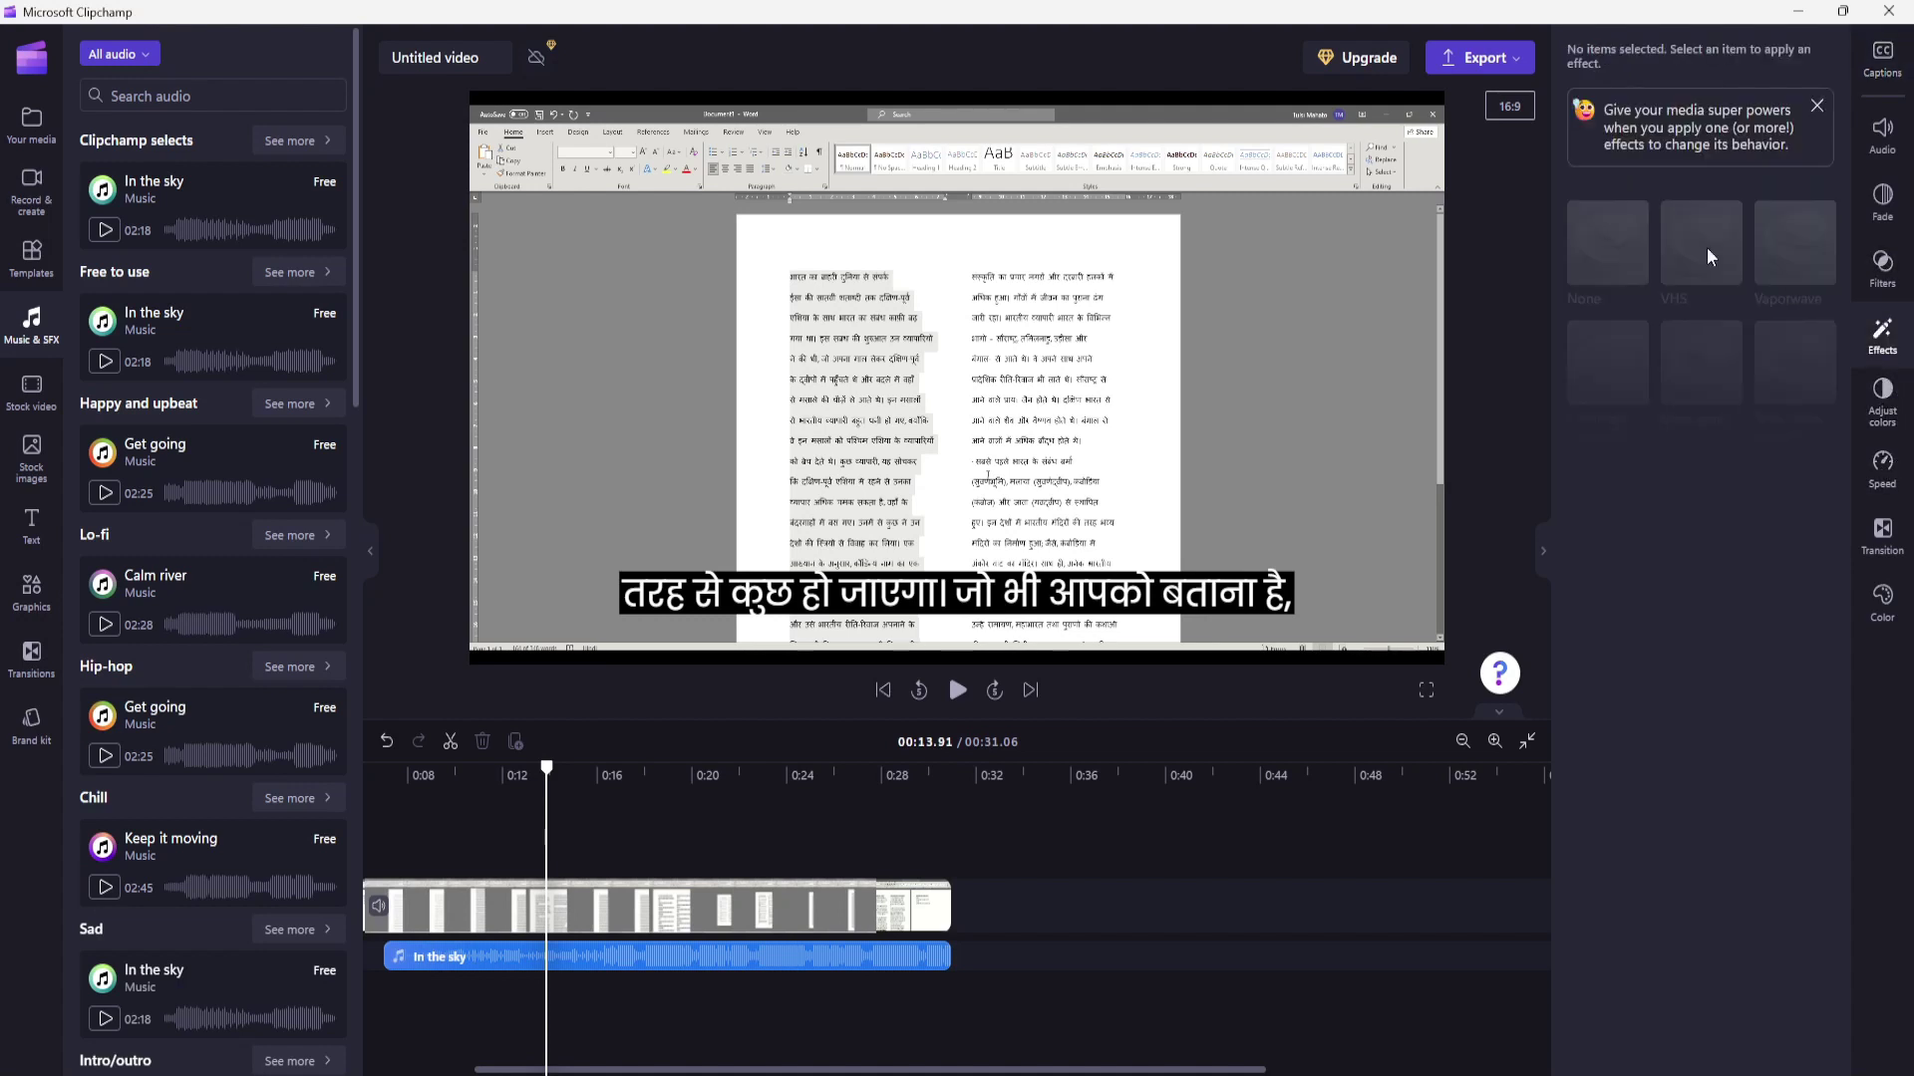
pyautogui.click(1882, 267)
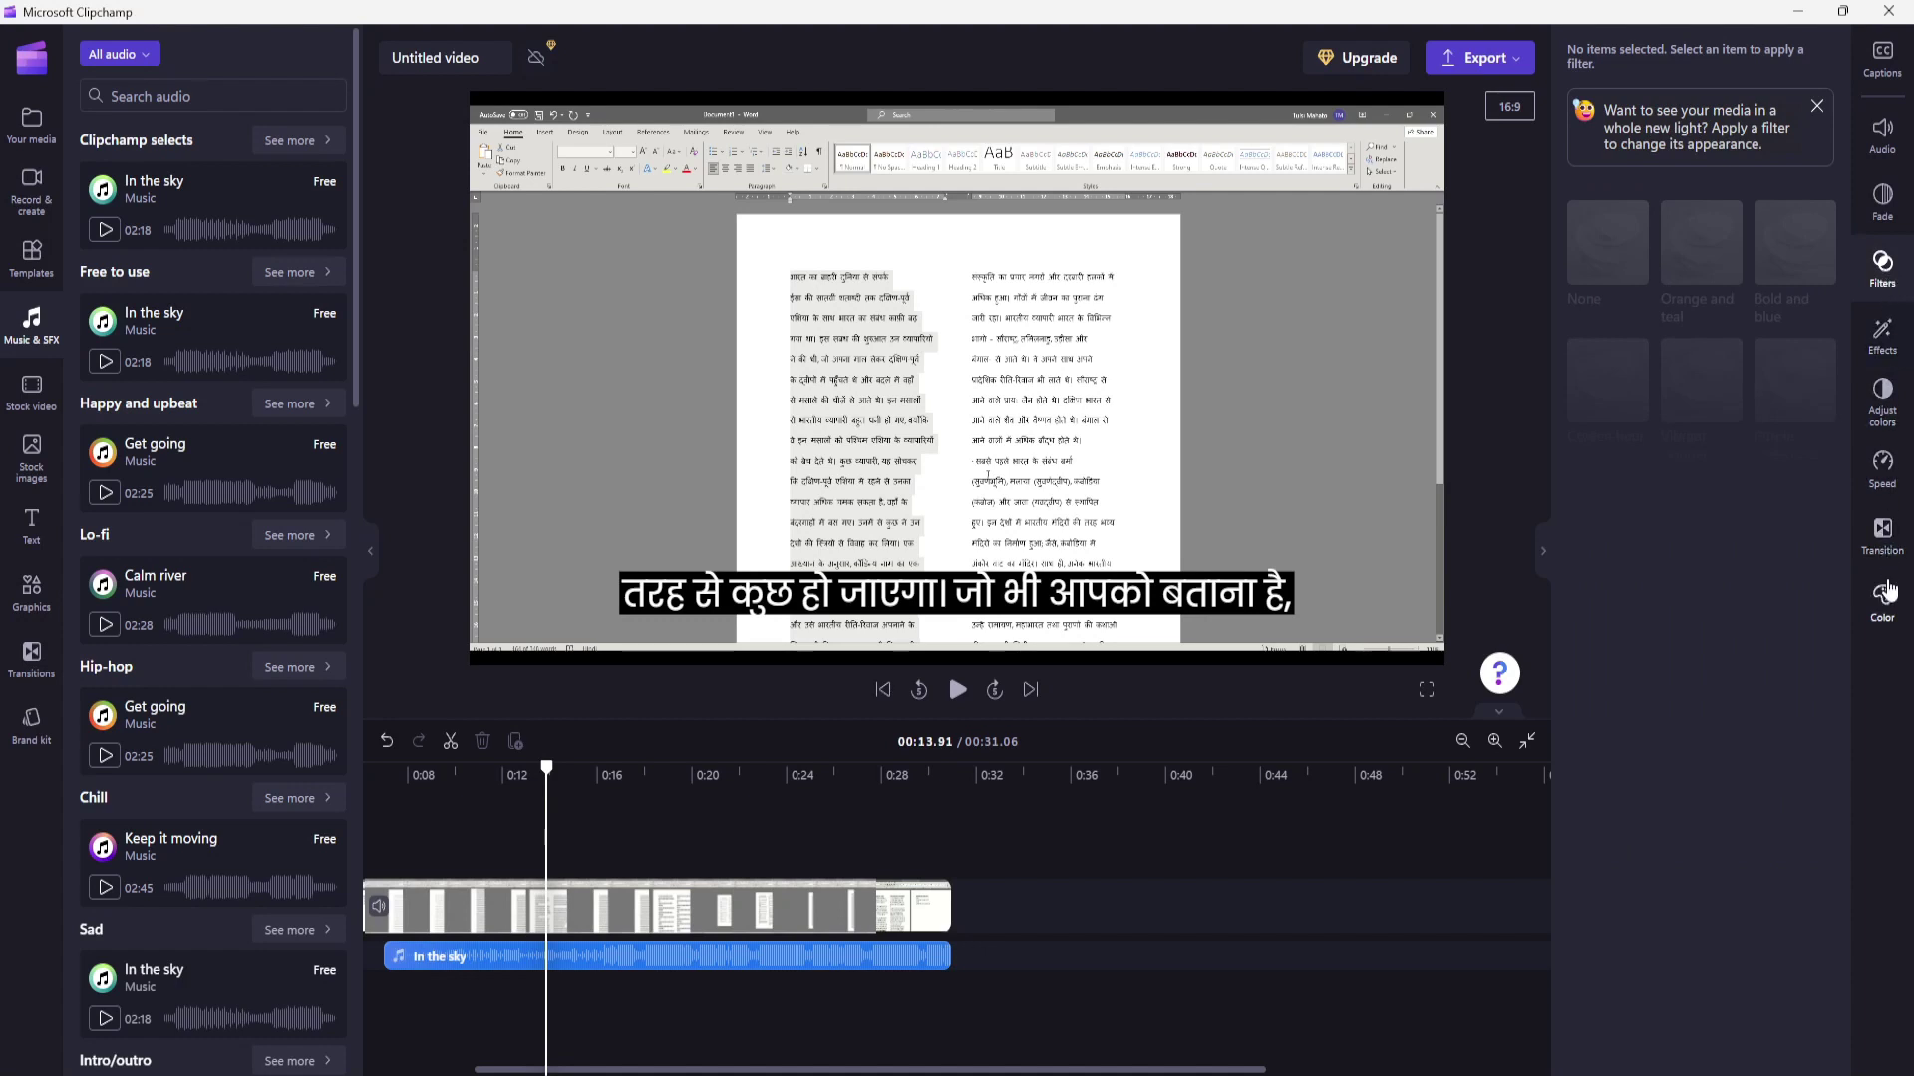
pyautogui.click(1882, 334)
pyautogui.click(1611, 476)
pyautogui.moveTo(534, 774); pyautogui.dragTo(520, 778)
pyautogui.press('space')
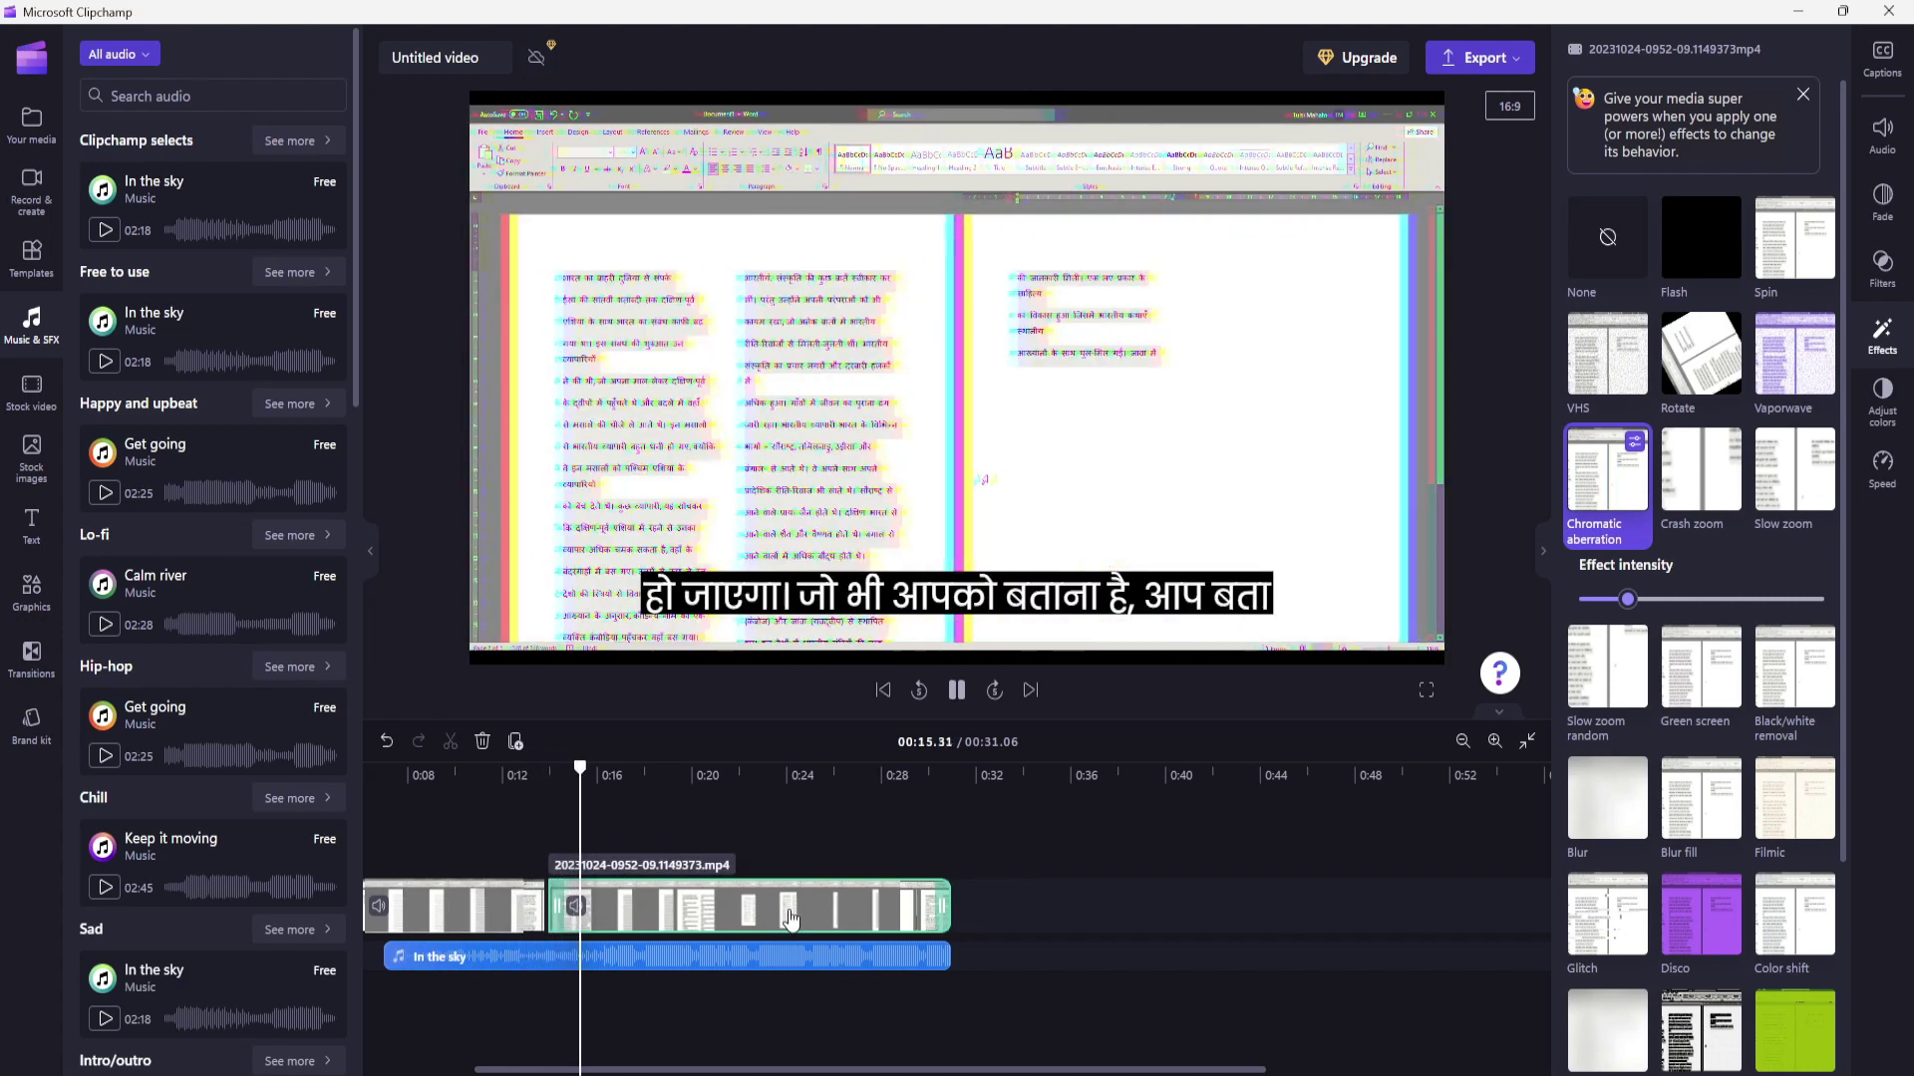
pyautogui.press('space')
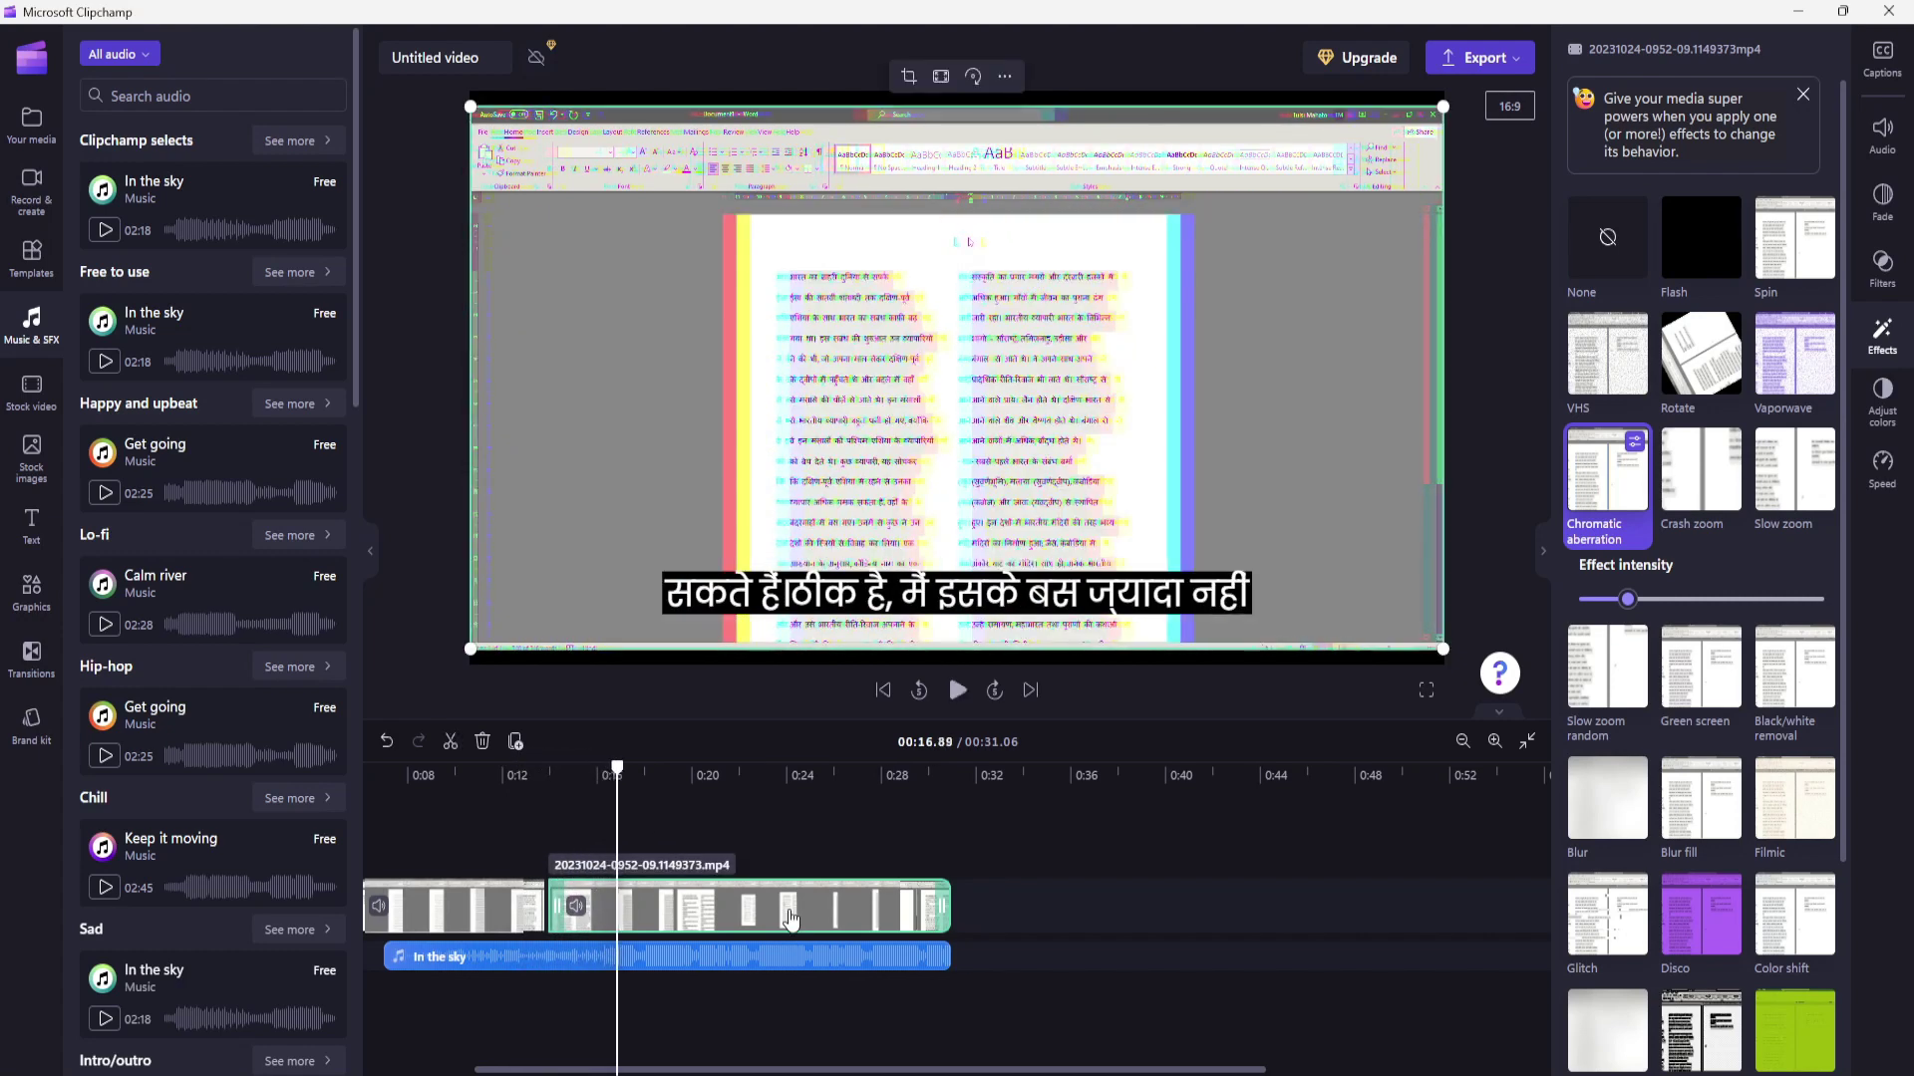
pyautogui.hotkey('ctrl', 'z')
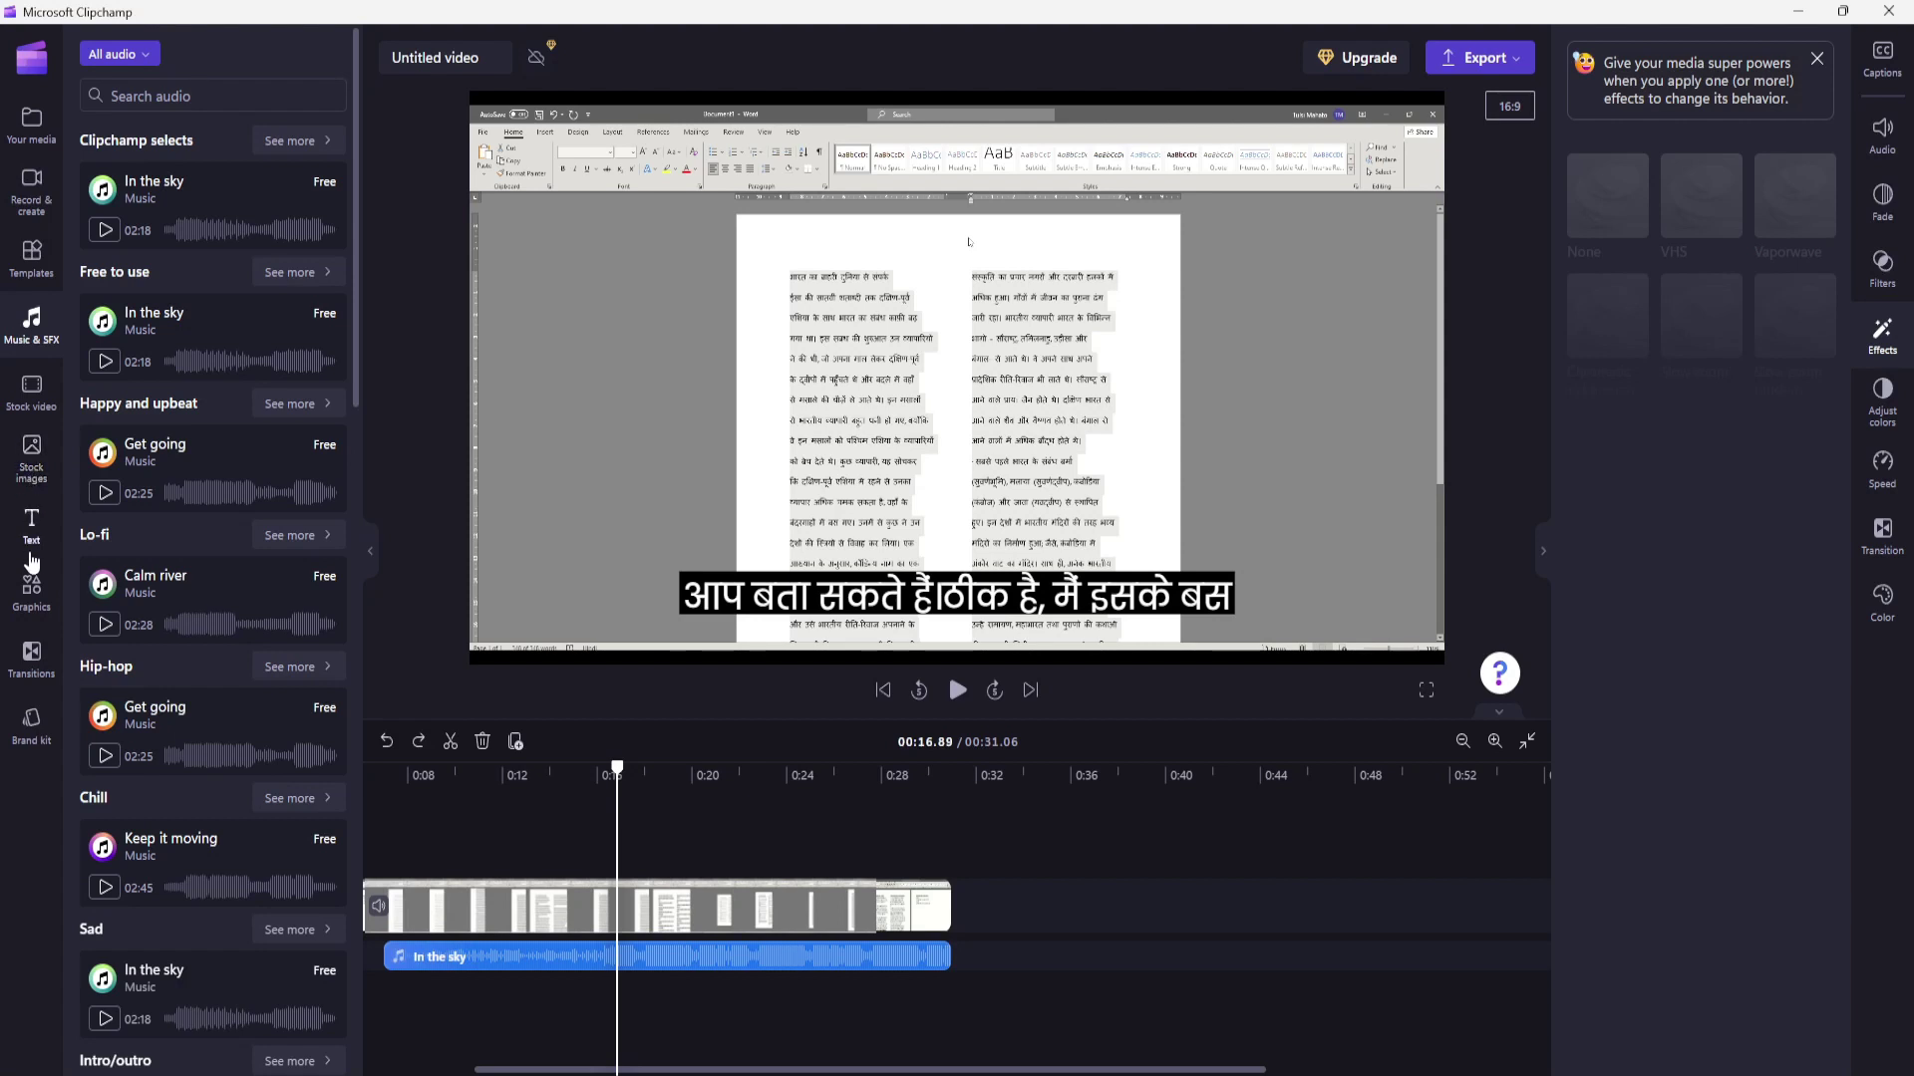
# Split the video clip at 00:16.89 and 00:18.90 and delete the short section between the cuts.
pyautogui.click(669, 907)
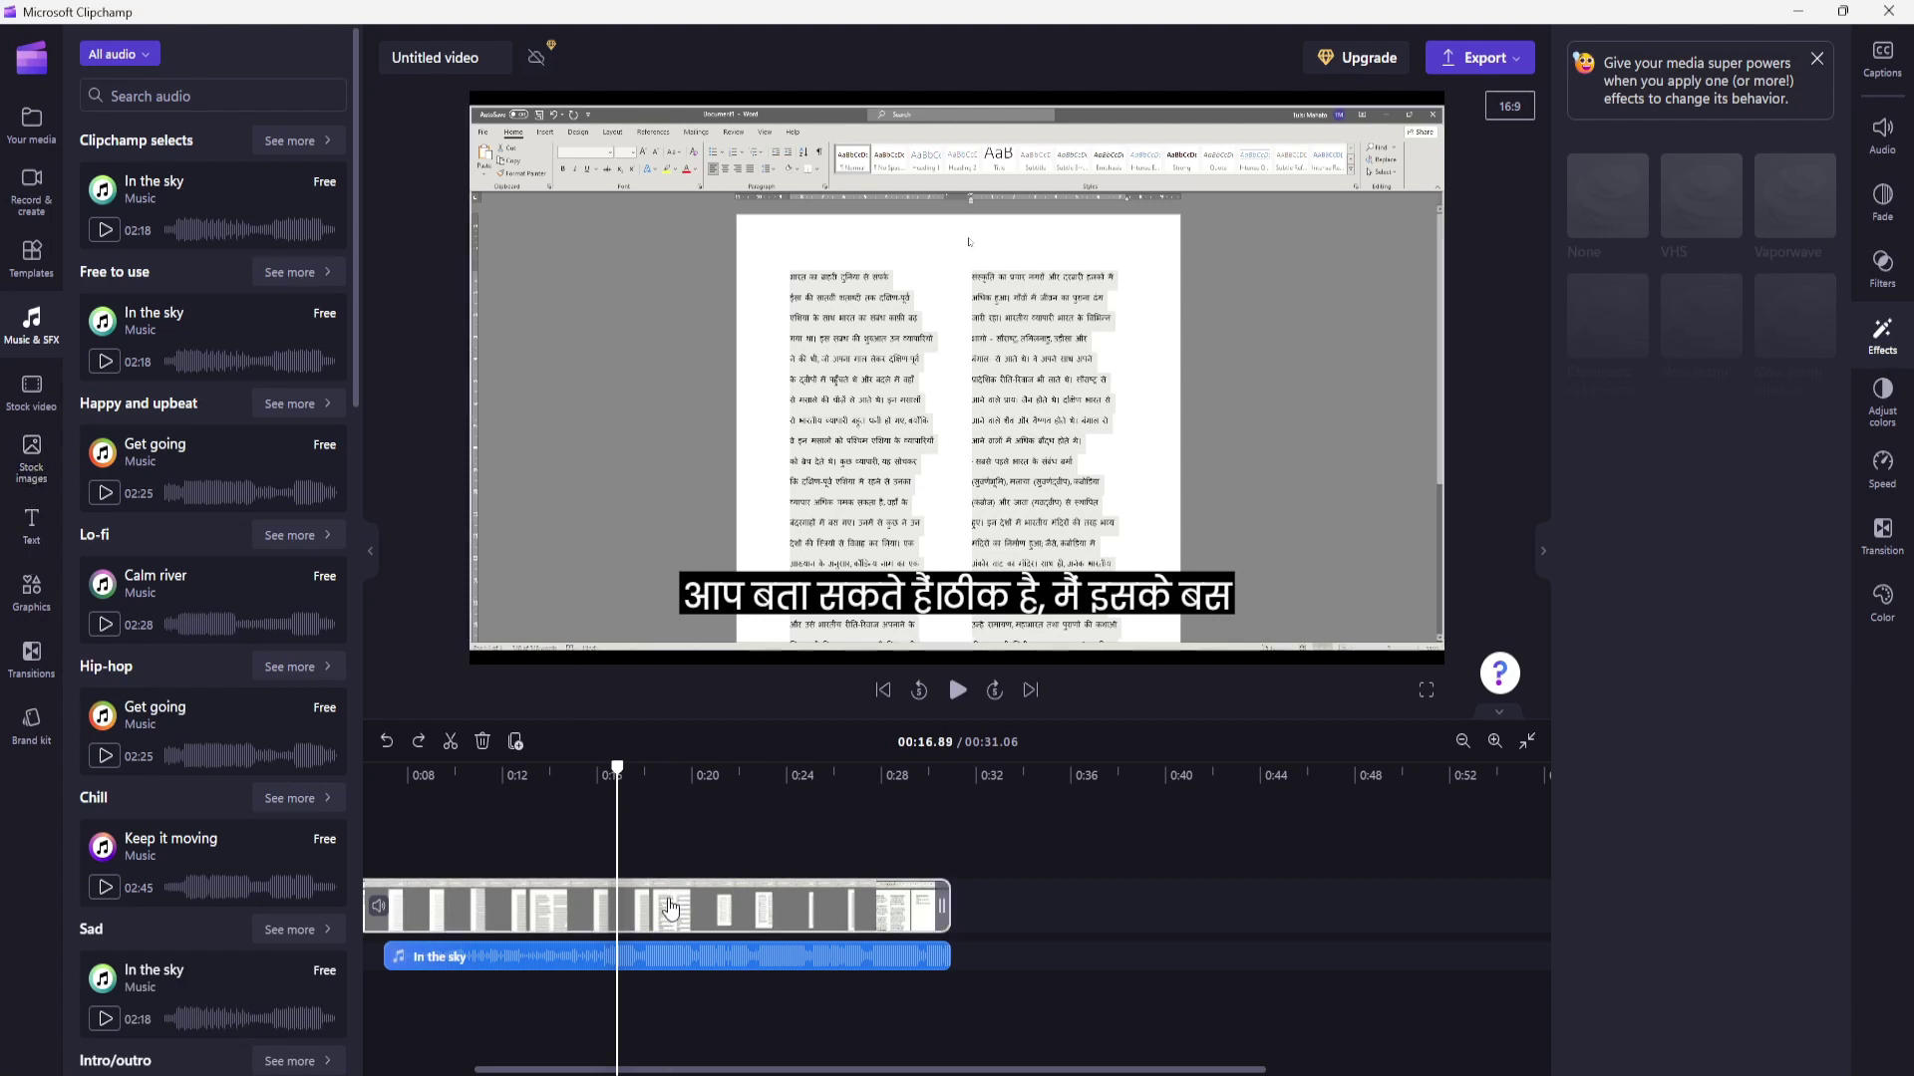
pyautogui.press('s')
pyautogui.click(665, 890)
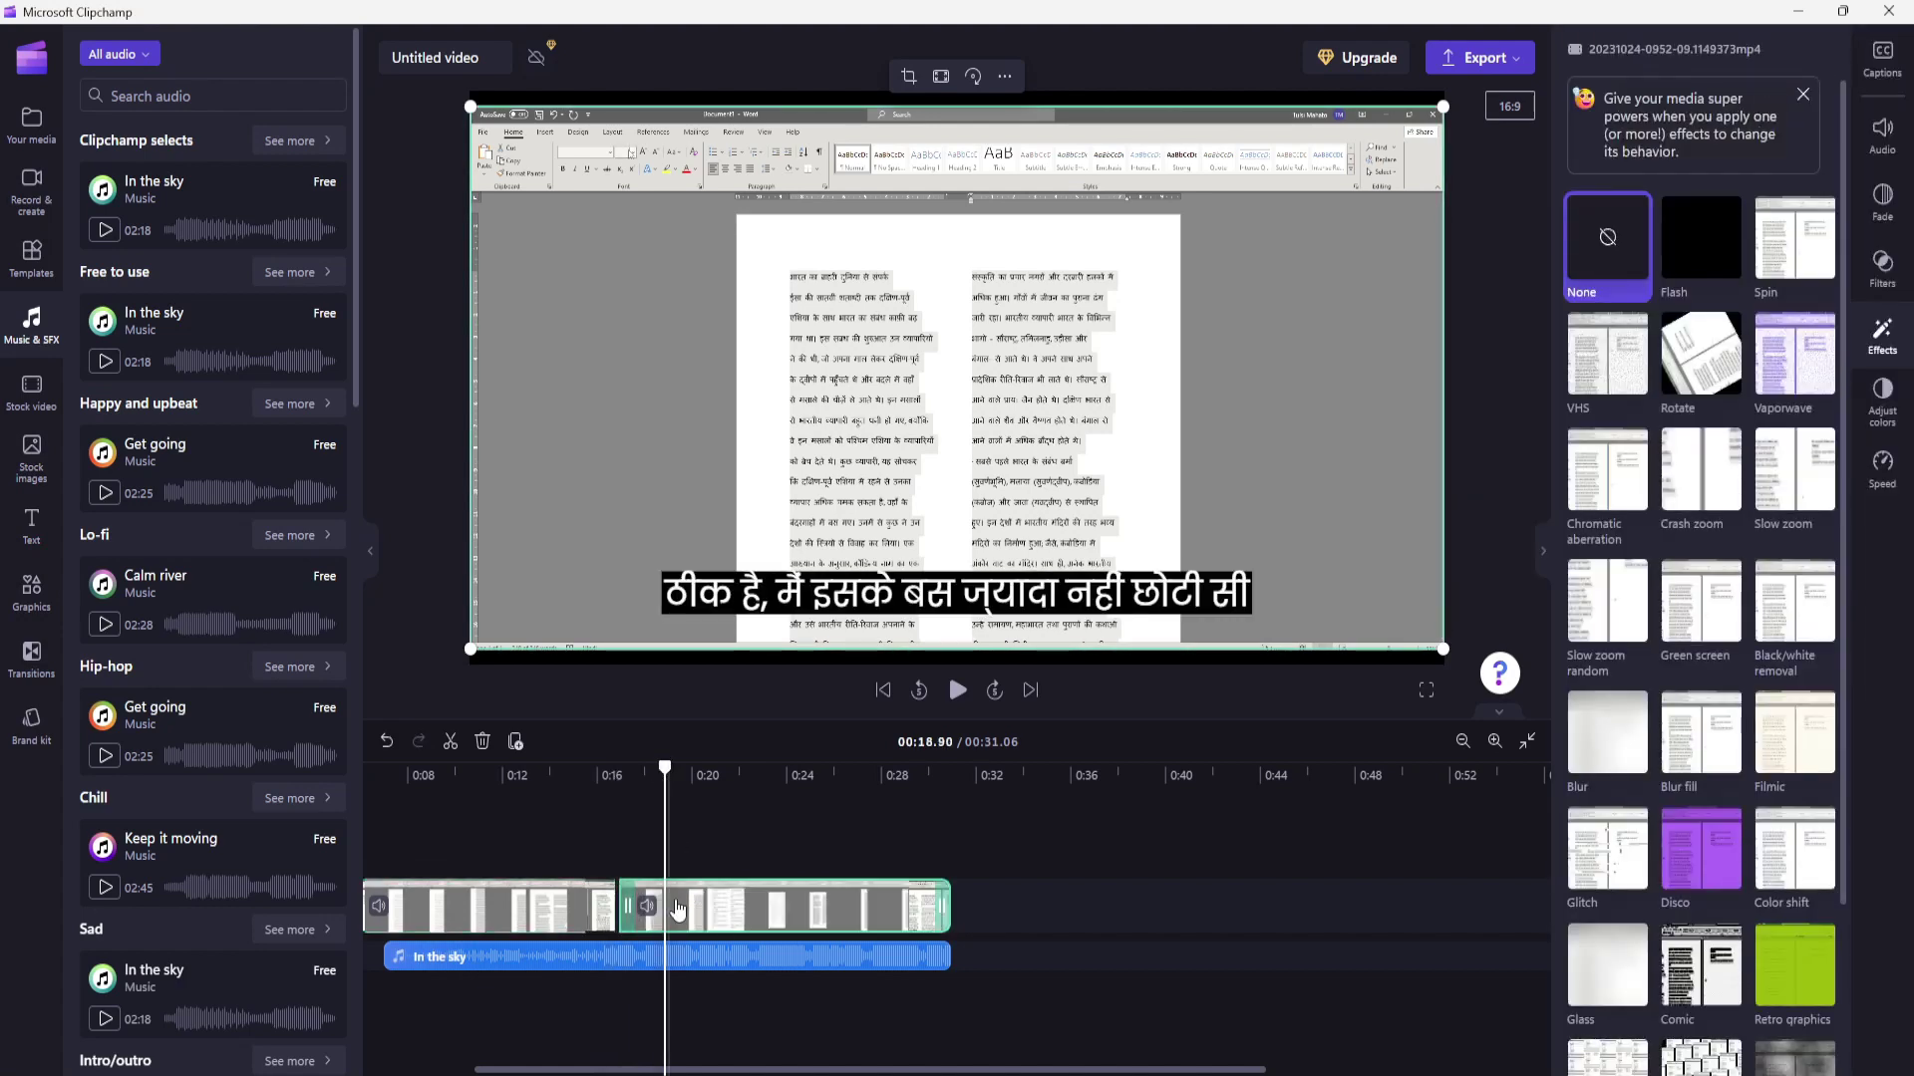
pyautogui.press('s')
pyautogui.click(655, 904)
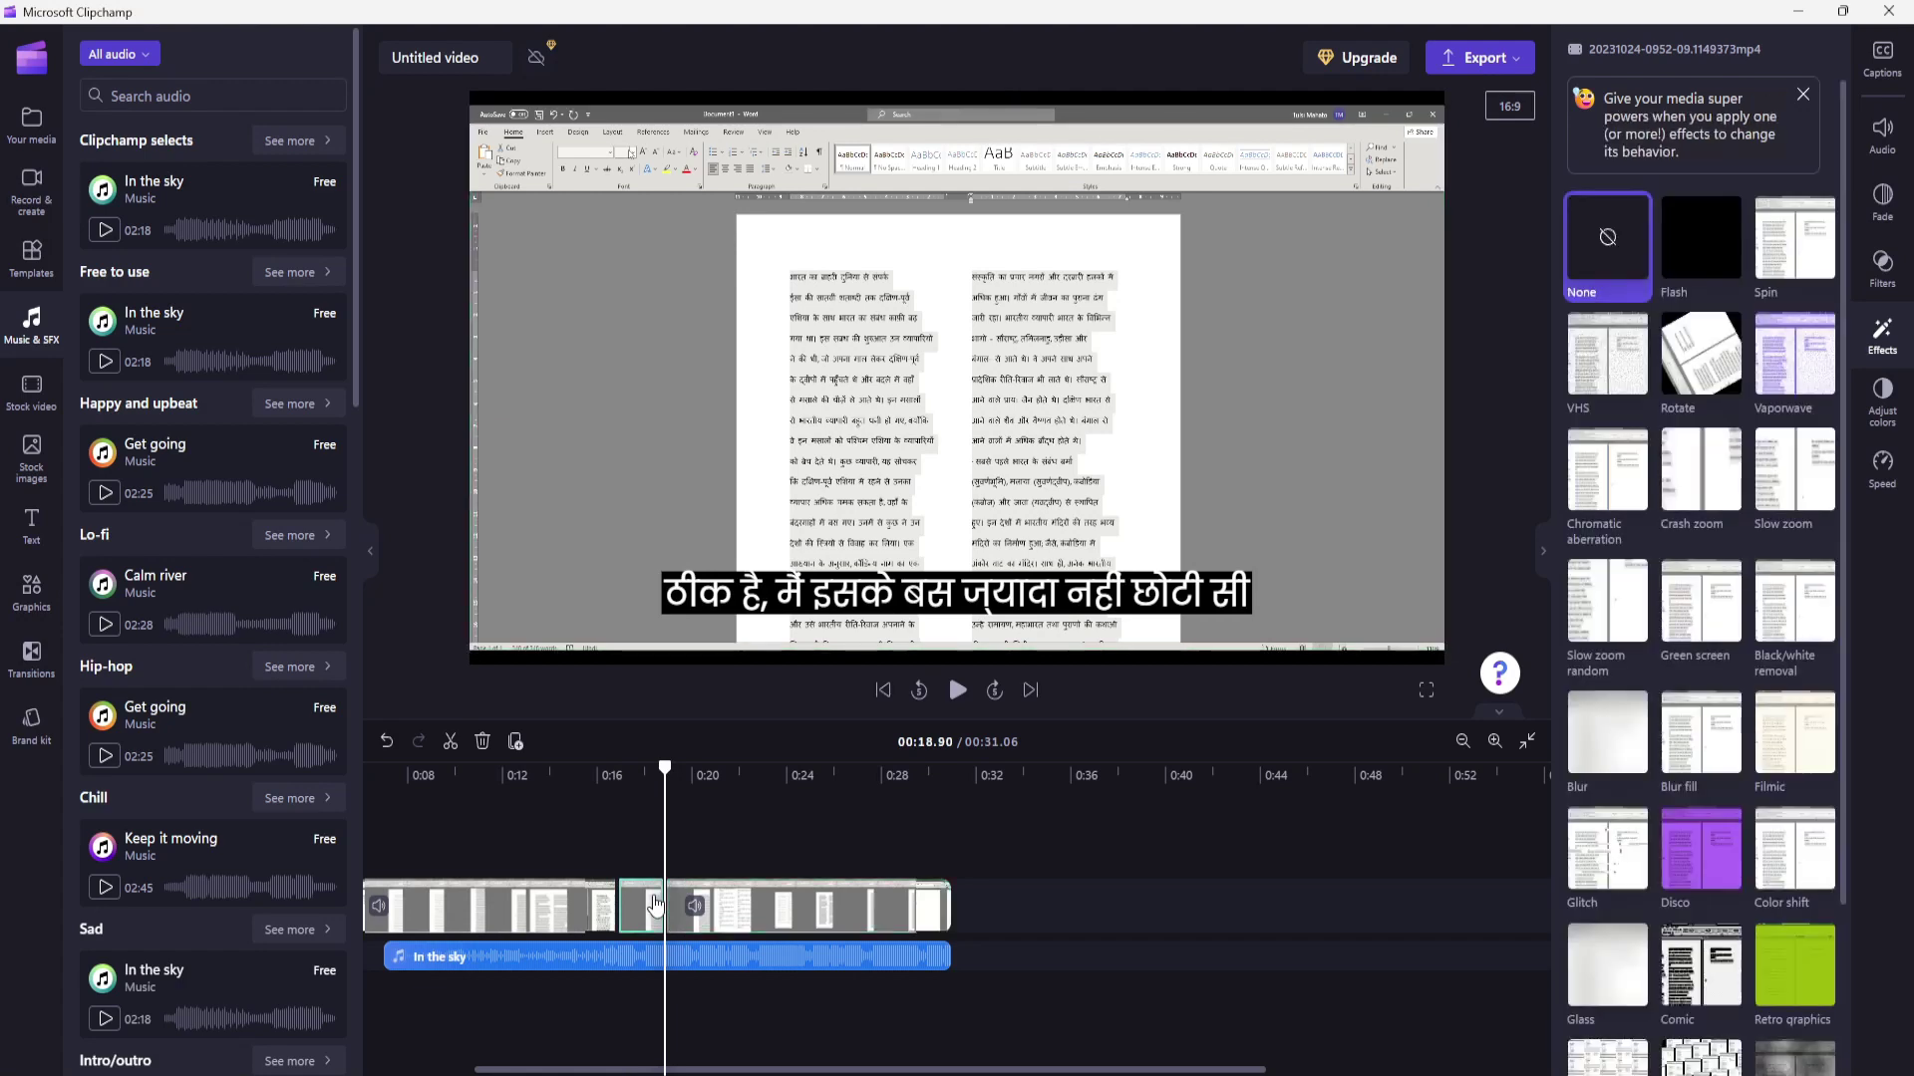
pyautogui.press('Delete')
# Move the remaining video clip against the first one to close the gap, and check the joined section.
pyautogui.click(822, 912)
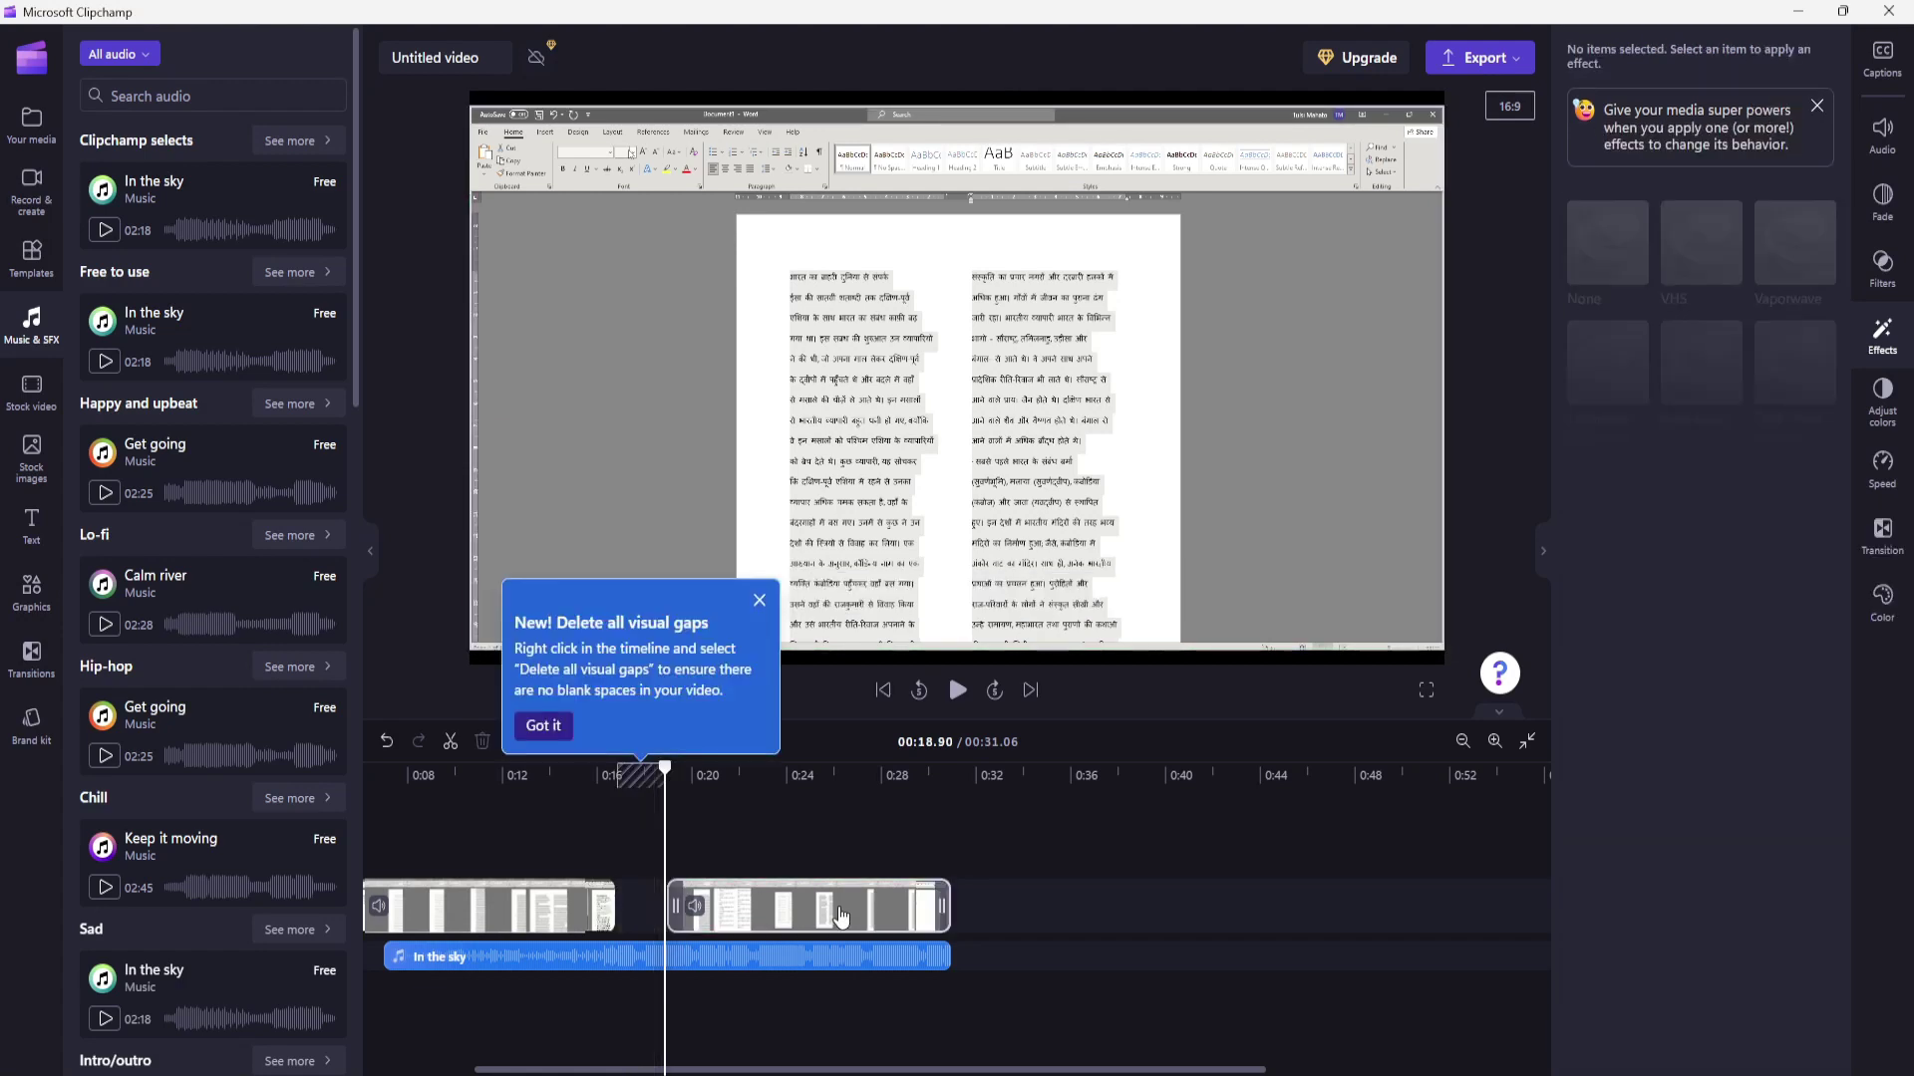
pyautogui.moveTo(822, 912); pyautogui.dragTo(773, 912)
pyautogui.click(635, 819)
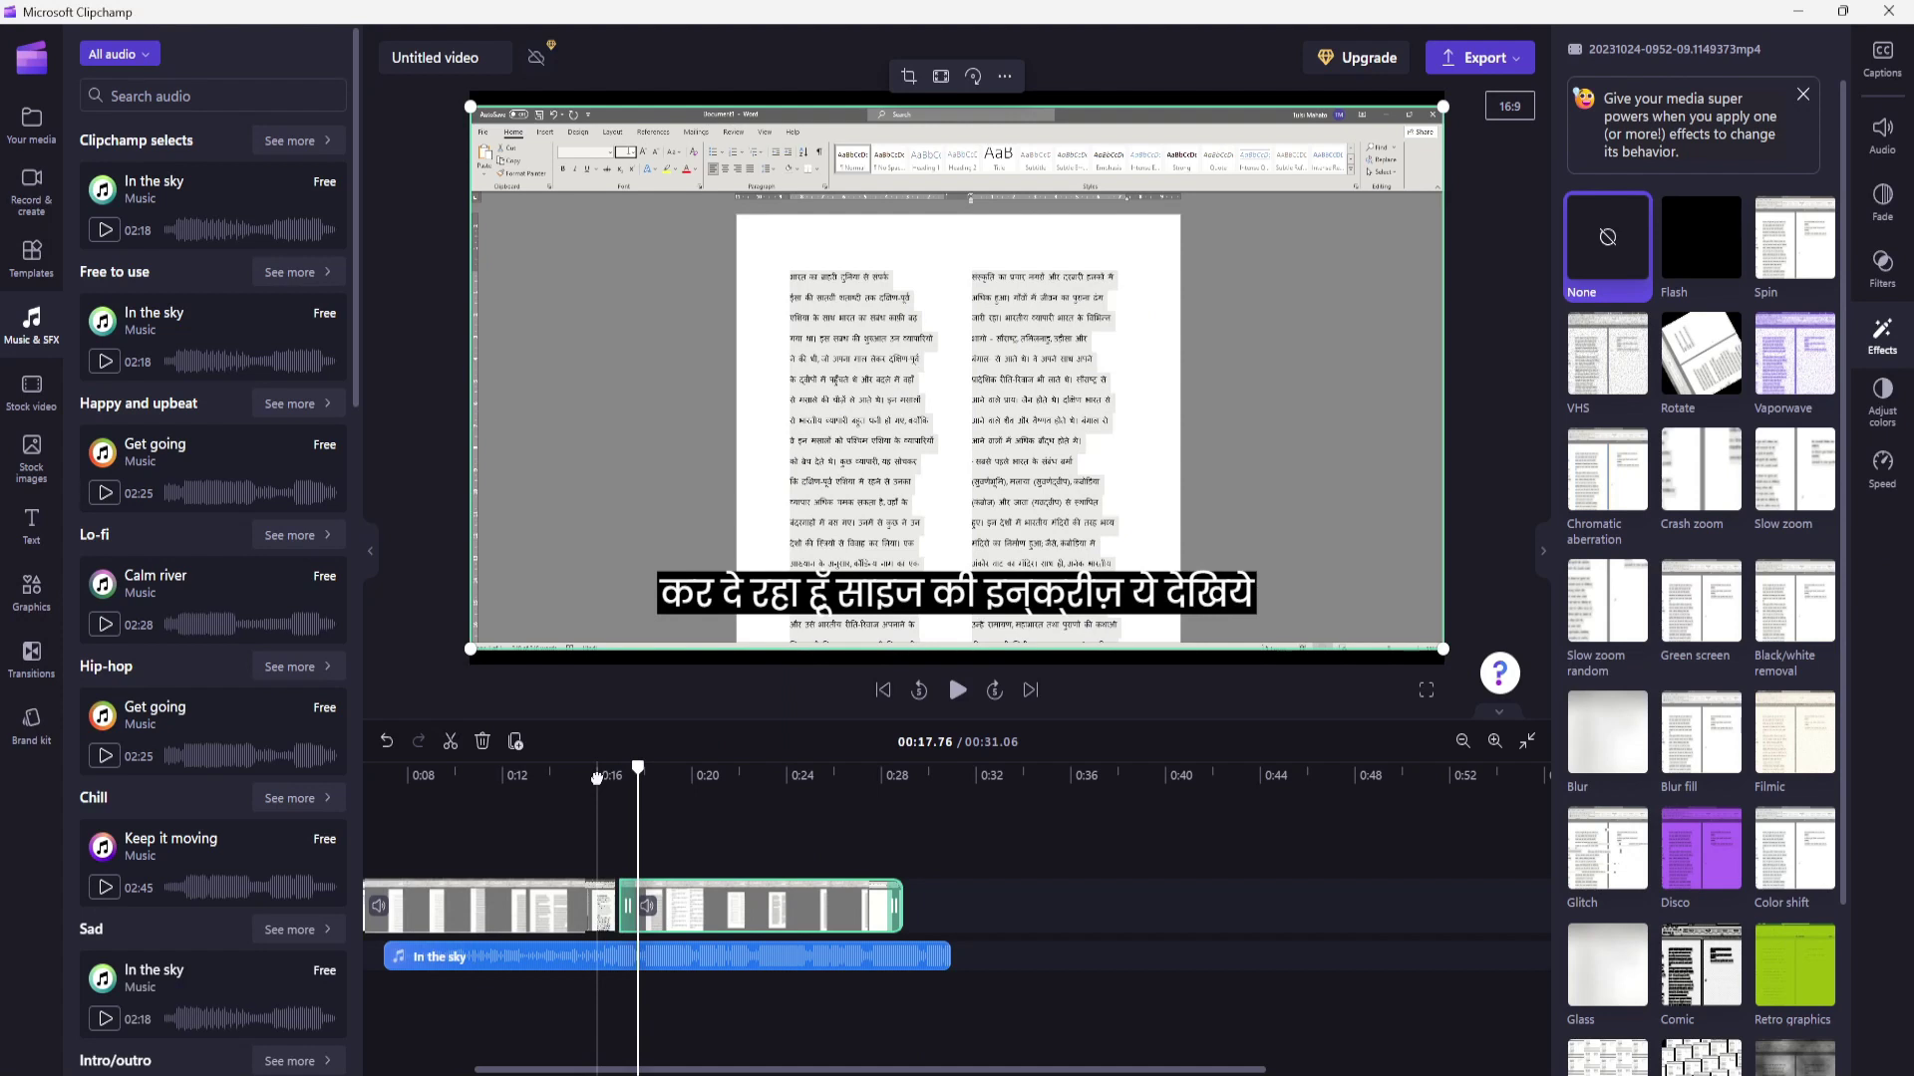
# Cancel the 4K upgrade offer, export the video in 1080p instead, and open the exported MP4 file.
pyautogui.click(1488, 62)
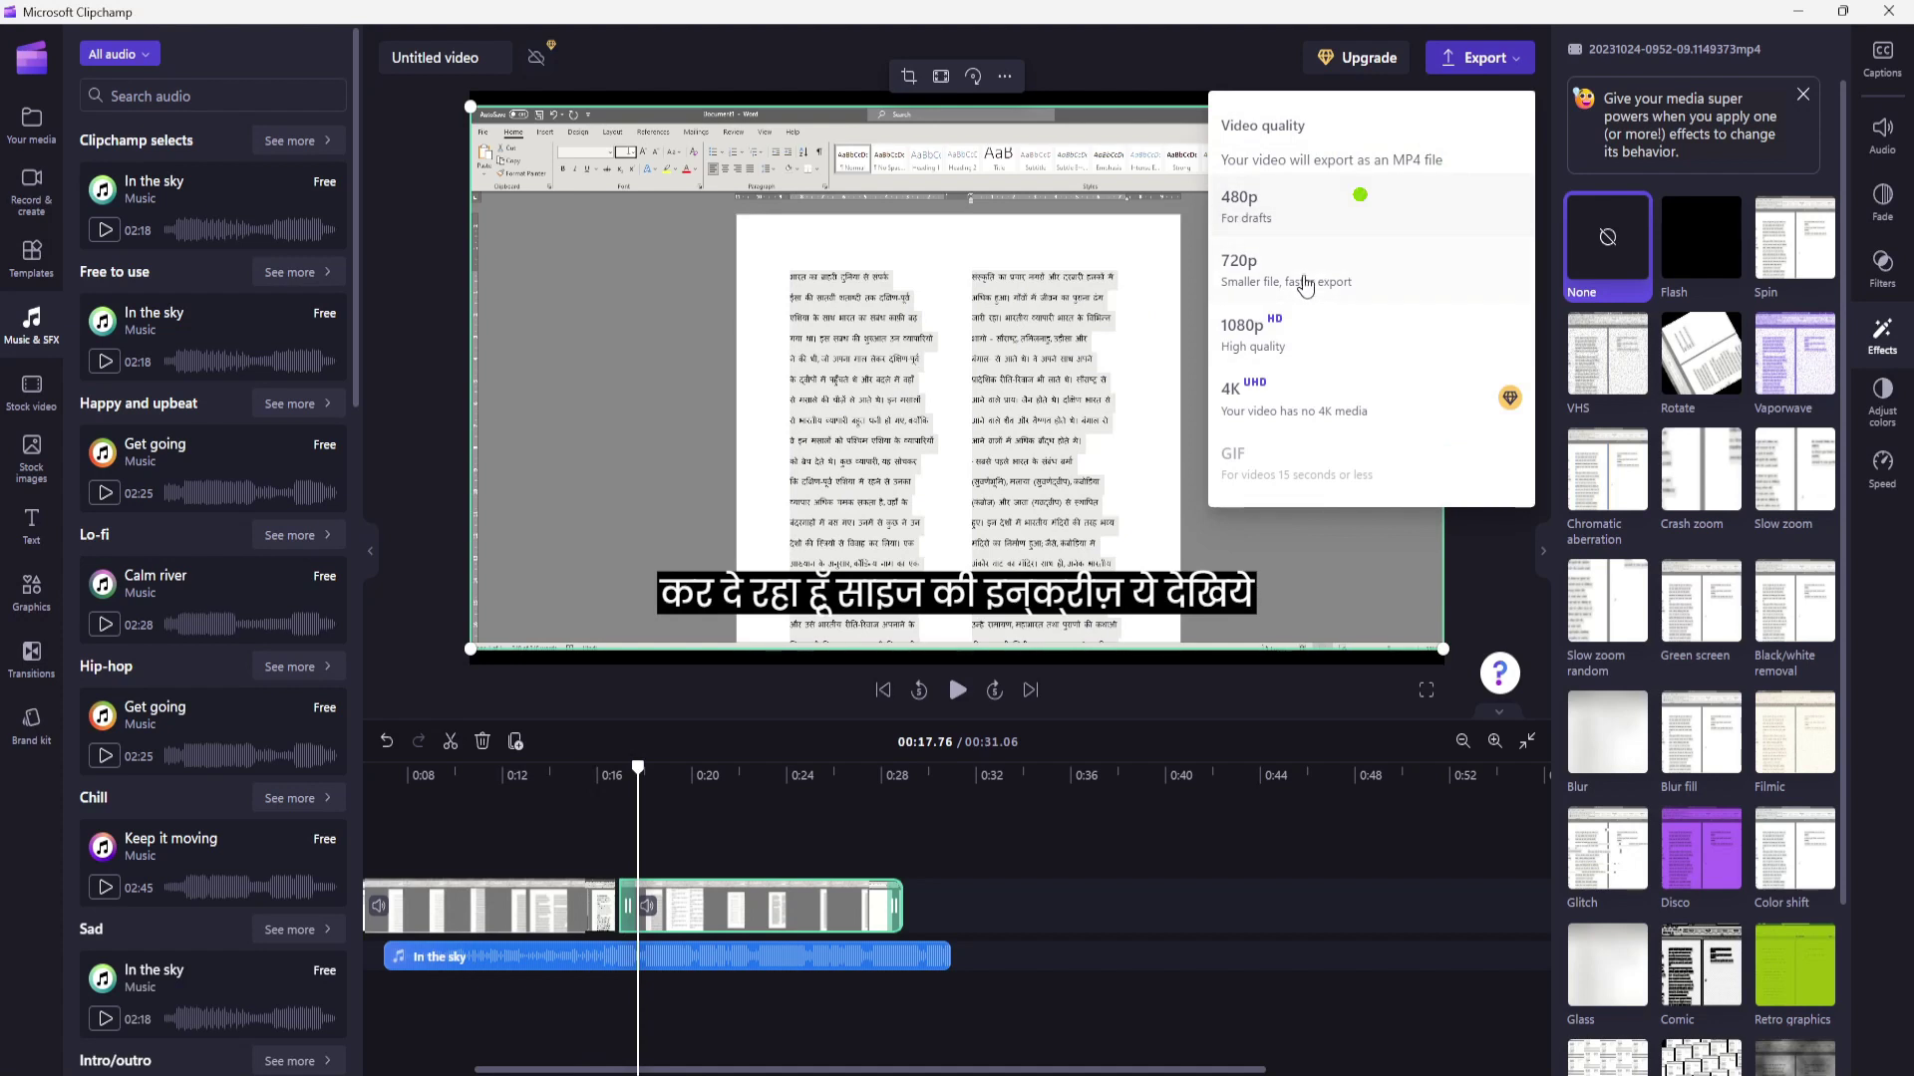
pyautogui.click(1315, 414)
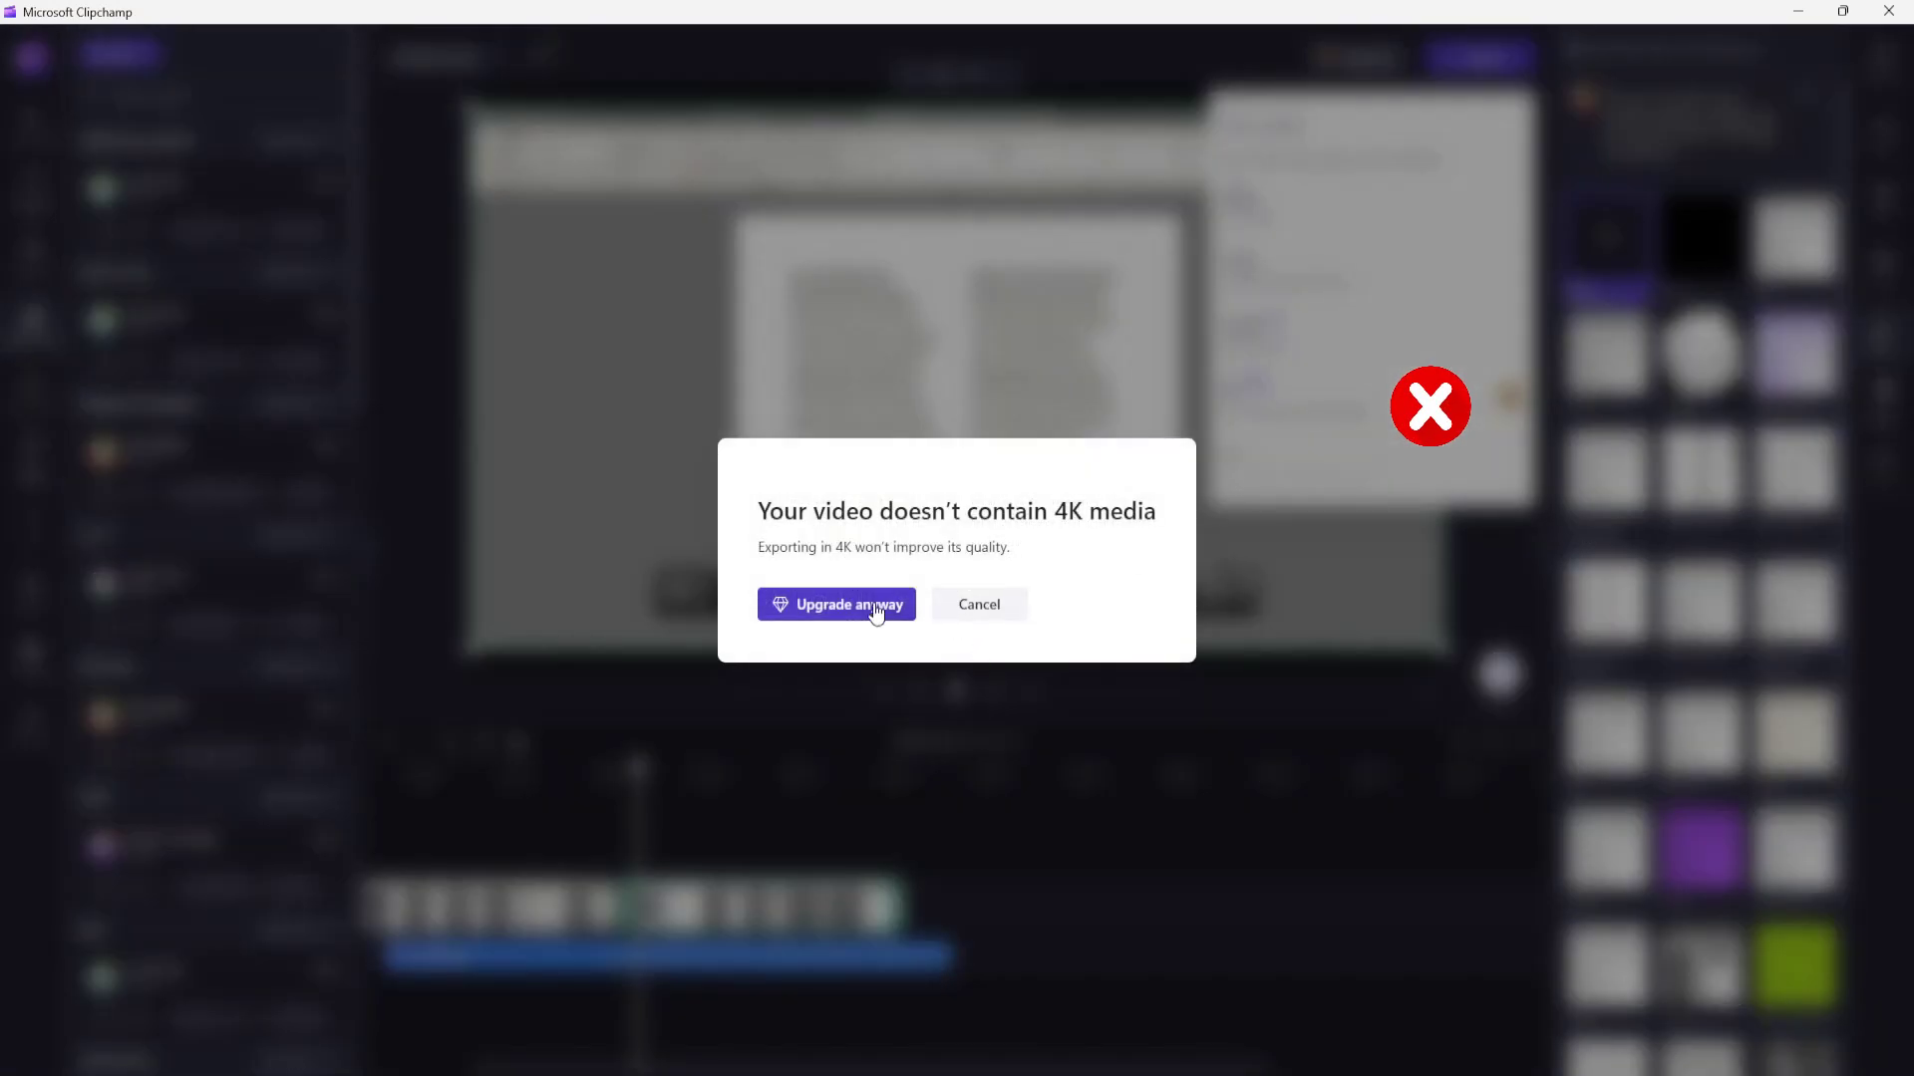
pyautogui.click(997, 622)
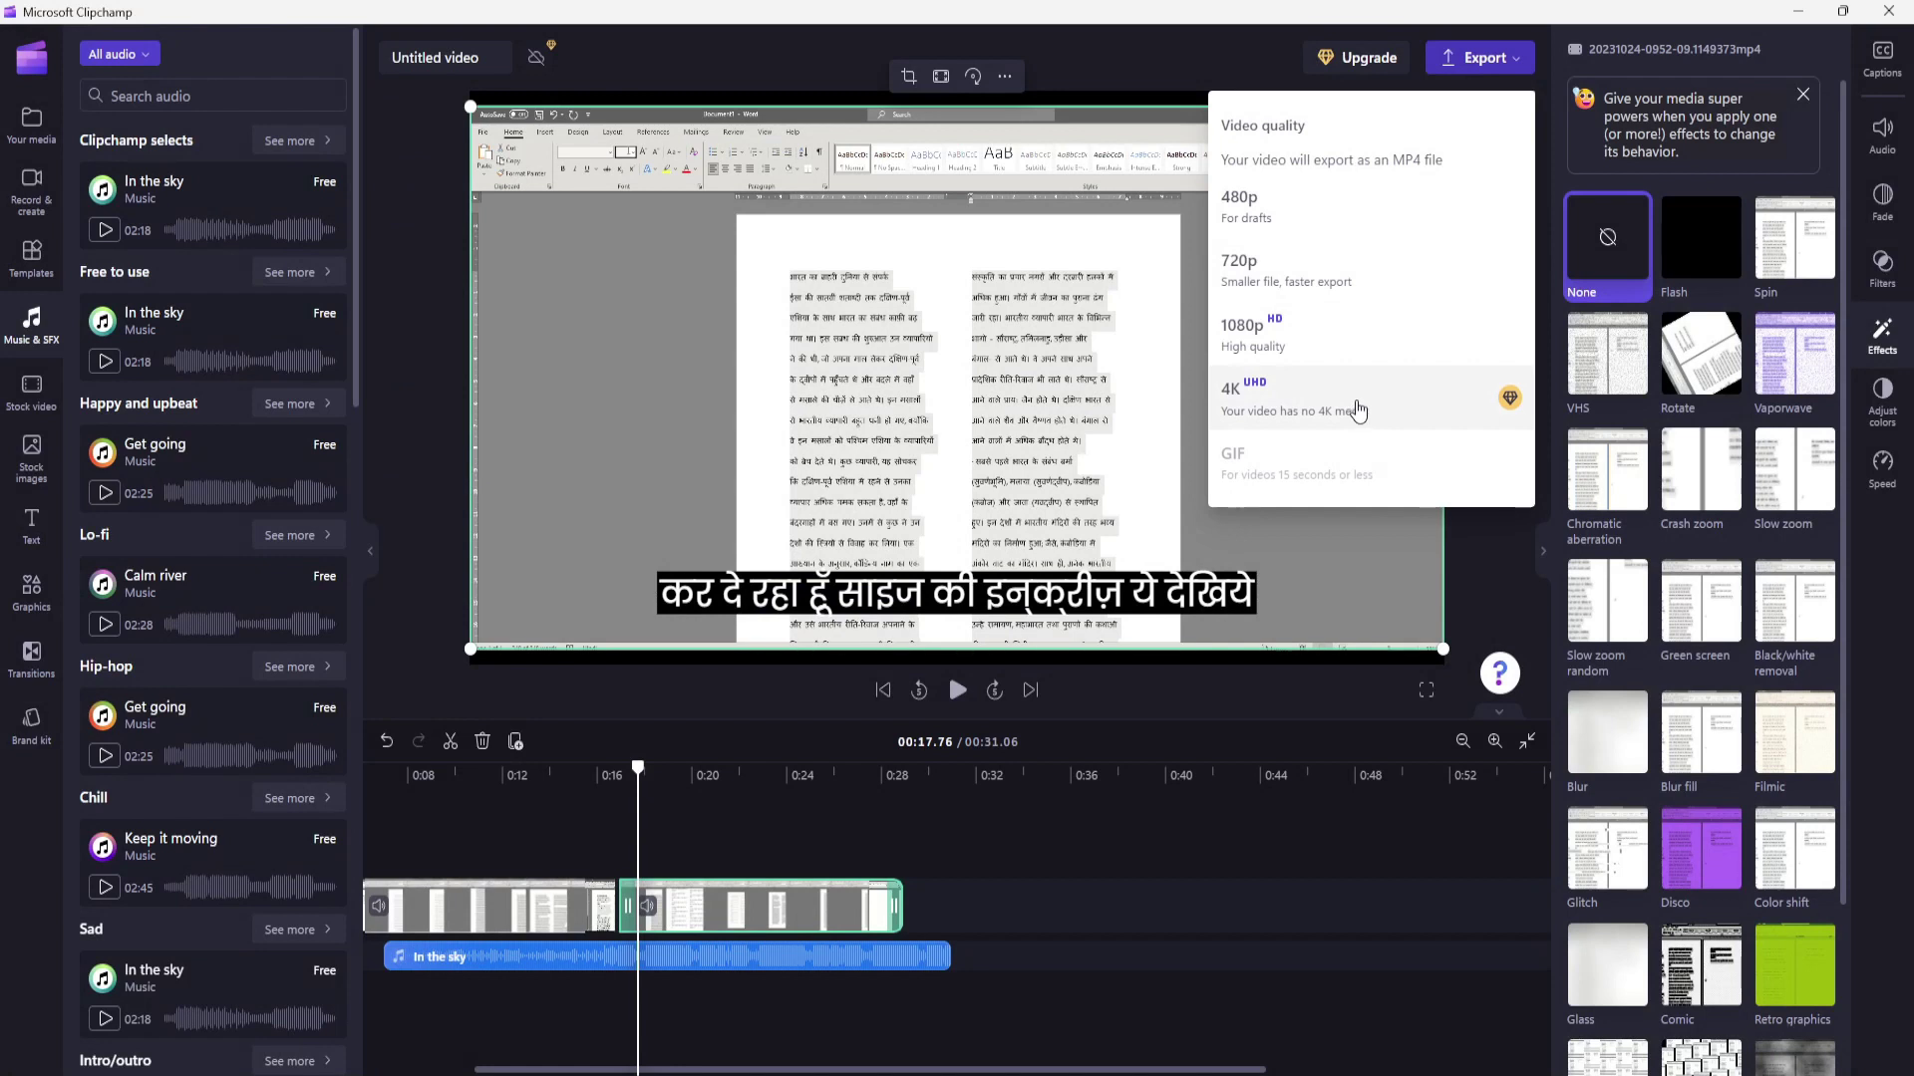
pyautogui.click(1356, 355)
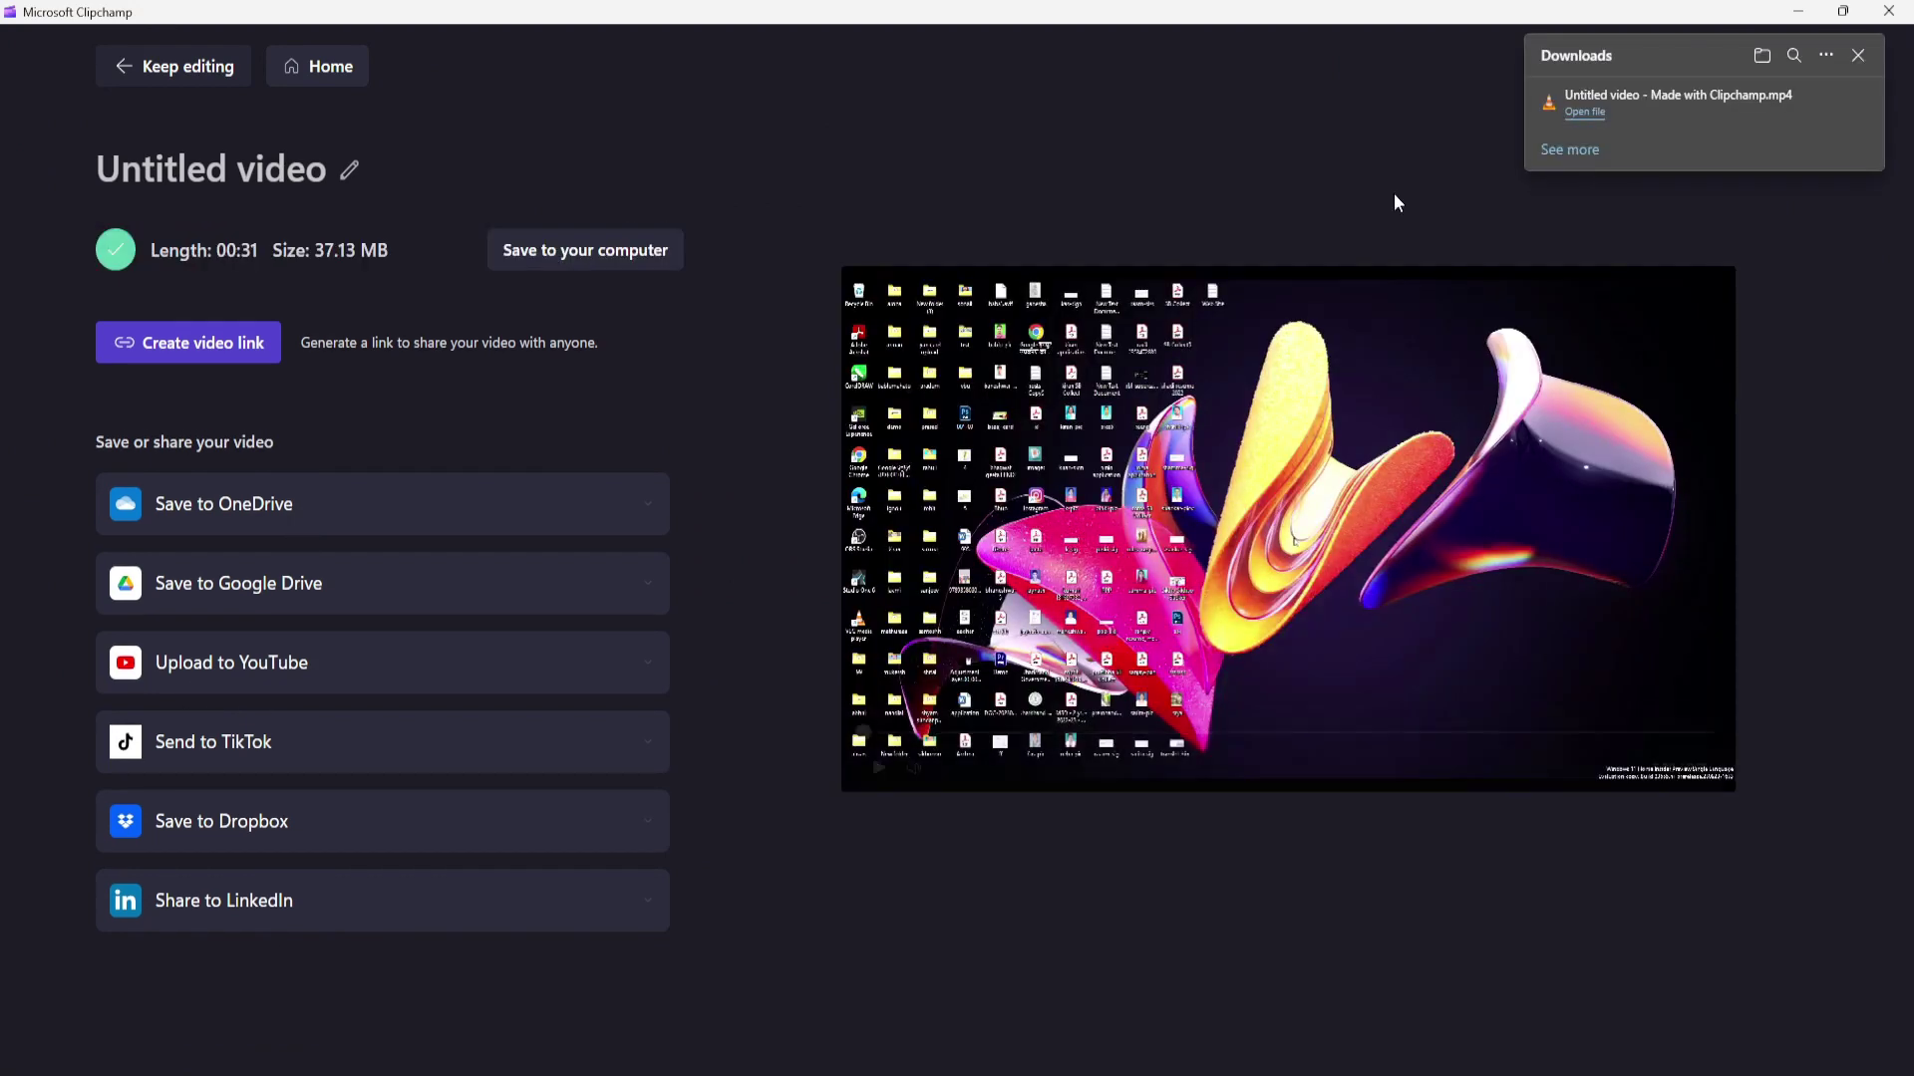
pyautogui.click(1592, 113)
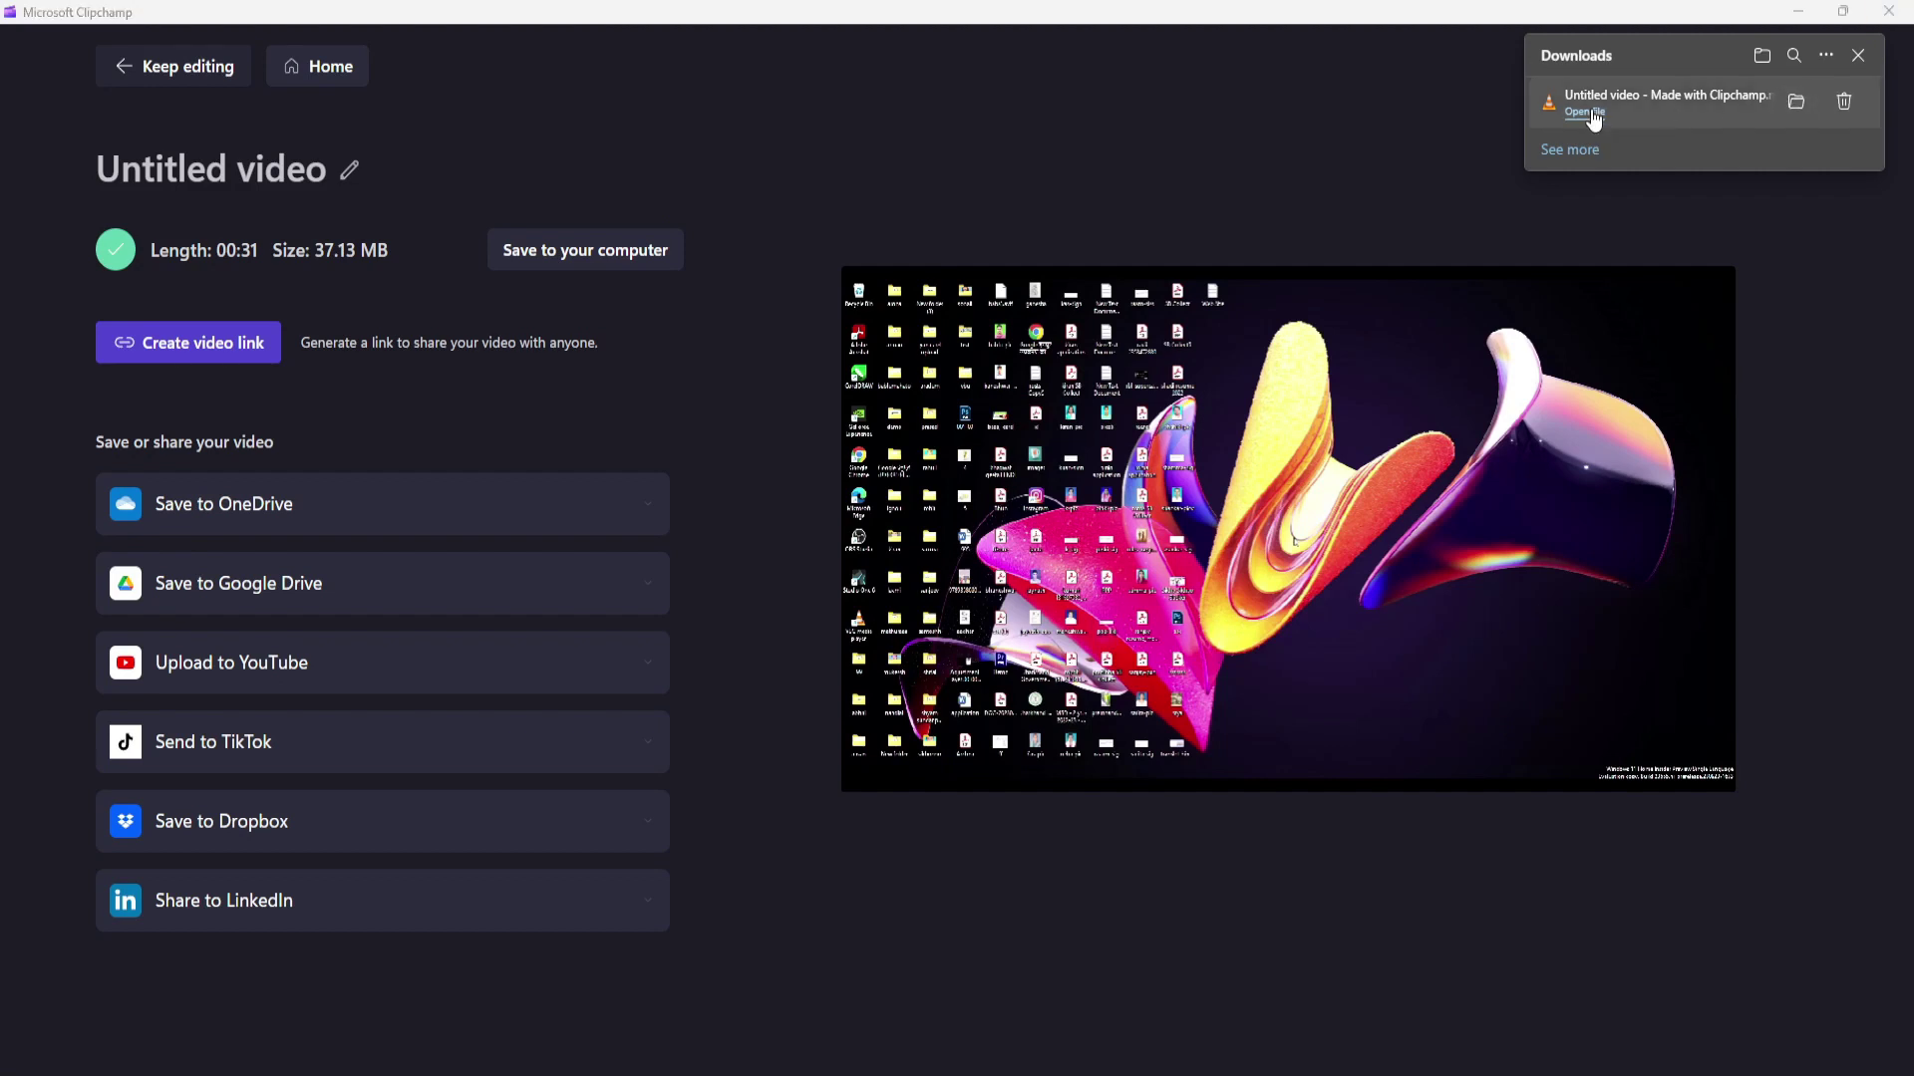